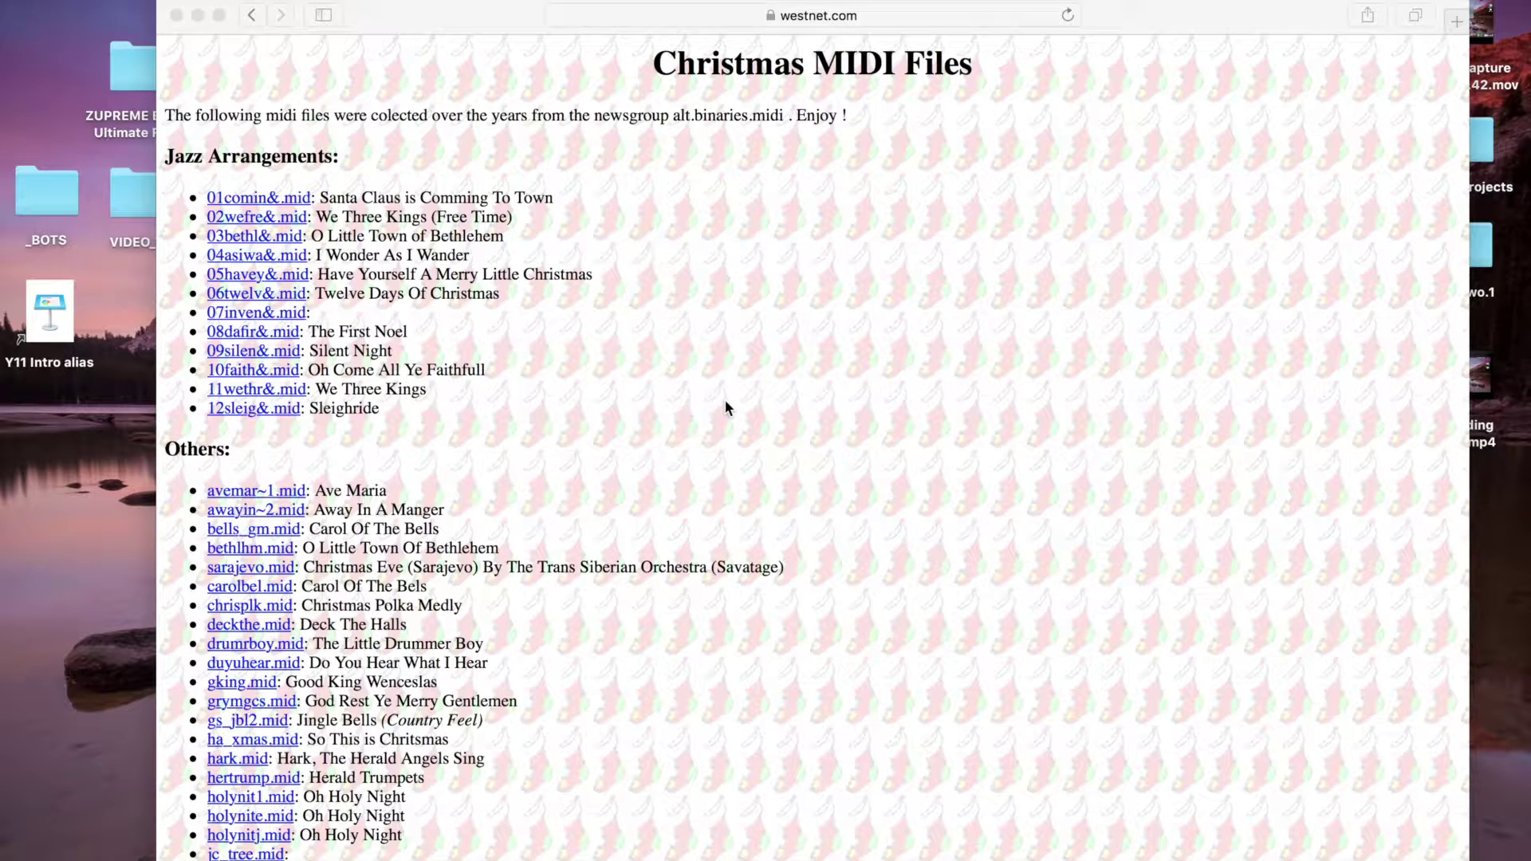
Open the WestNet Christmas MIDI Files page from the search results and download 08dafir&.mid, The First Noel.
left_click(250, 16)
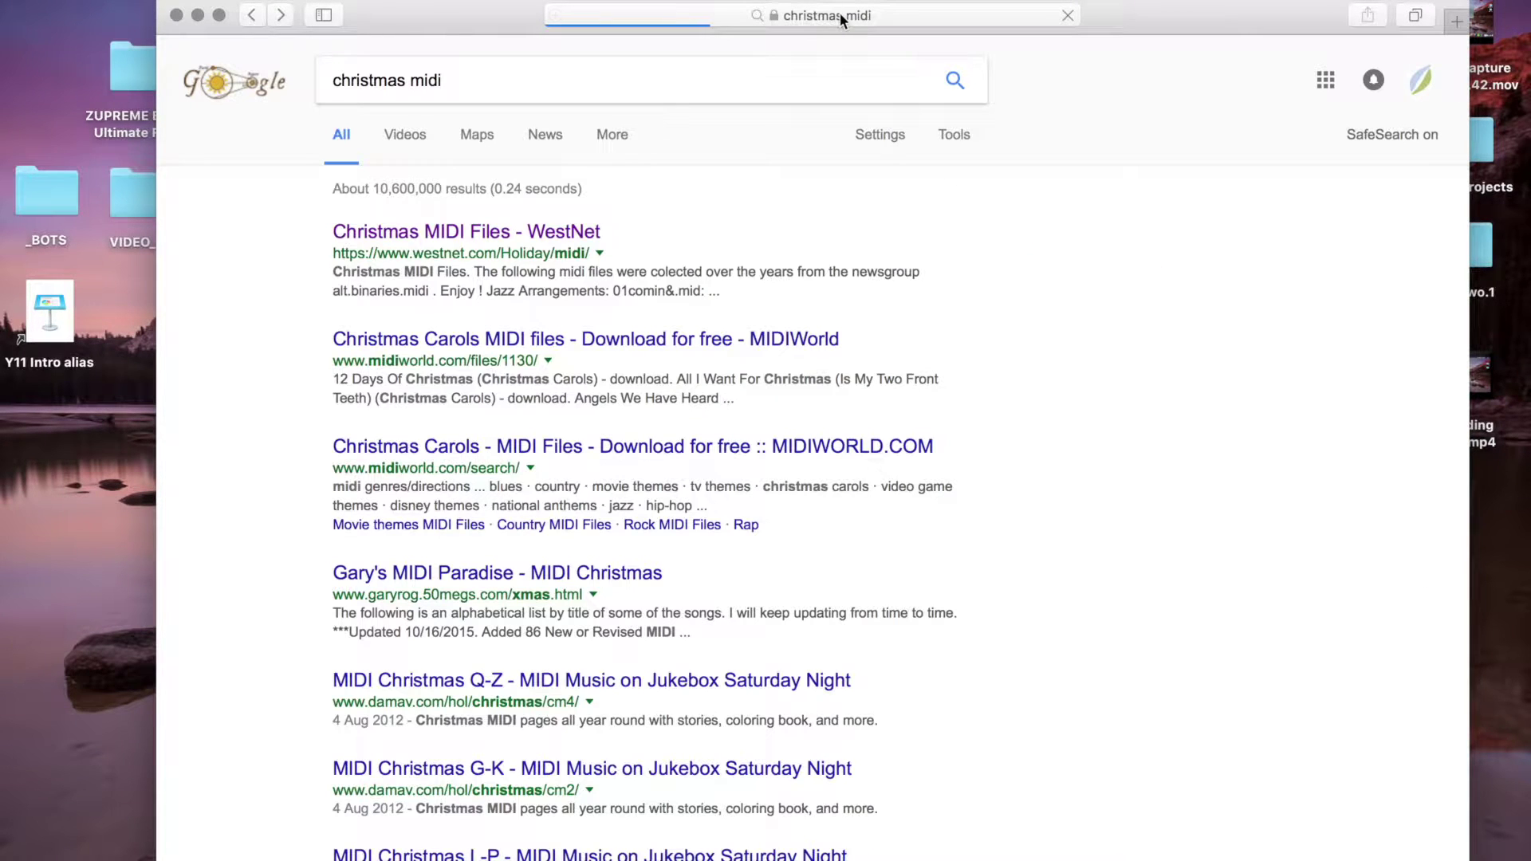
left_click(545, 233)
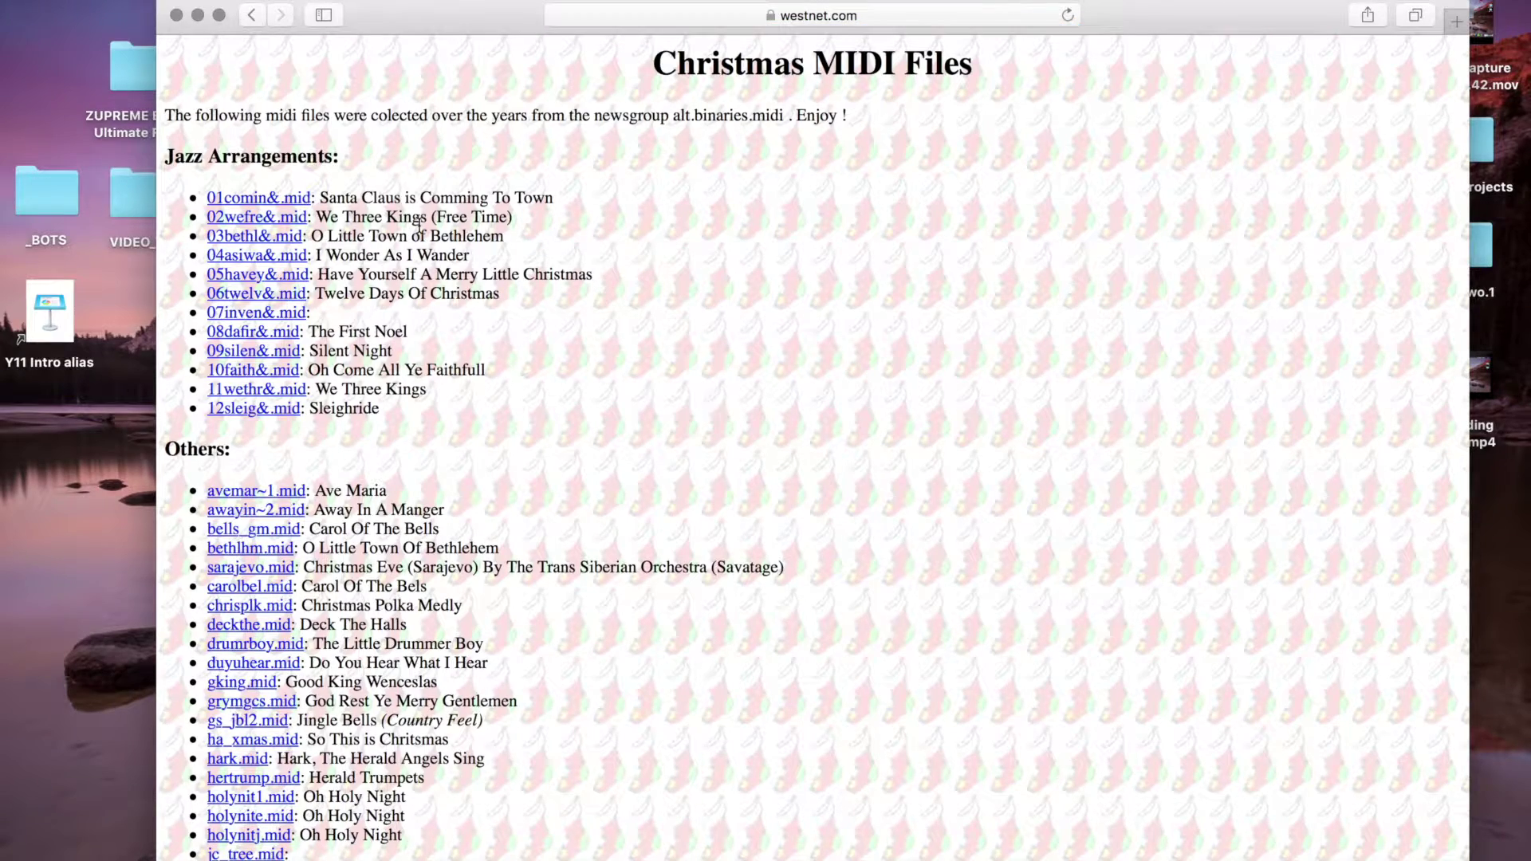
scroll(418, 224, "down", 2)
scroll(419, 224, "up", 2)
left_click(291, 335)
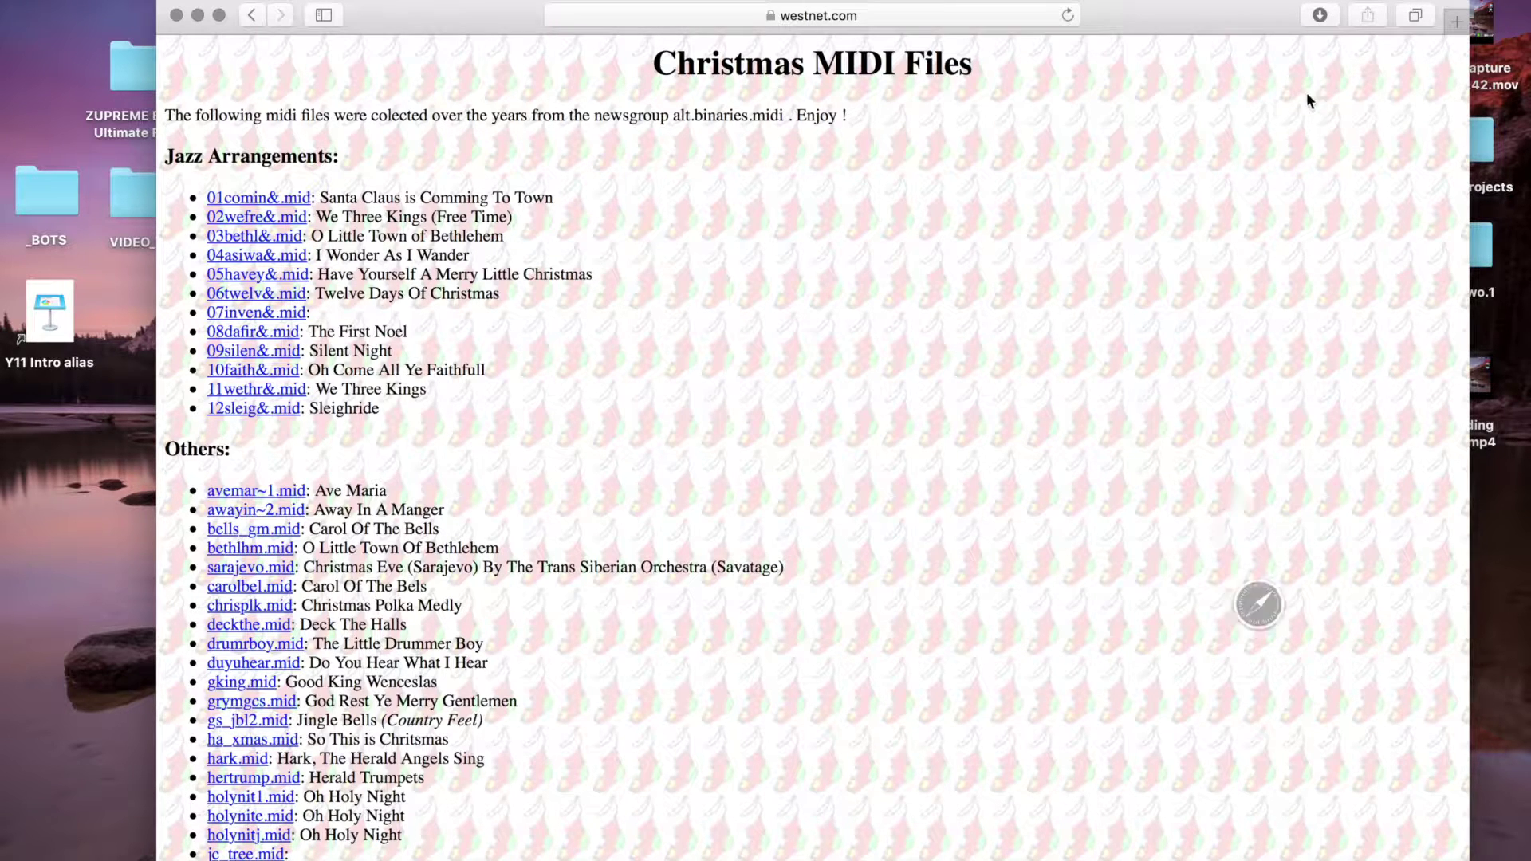
Reveal the downloaded 08dafir&.mid in its Finder folder and move that window clear of the song list.
left_click(1320, 16)
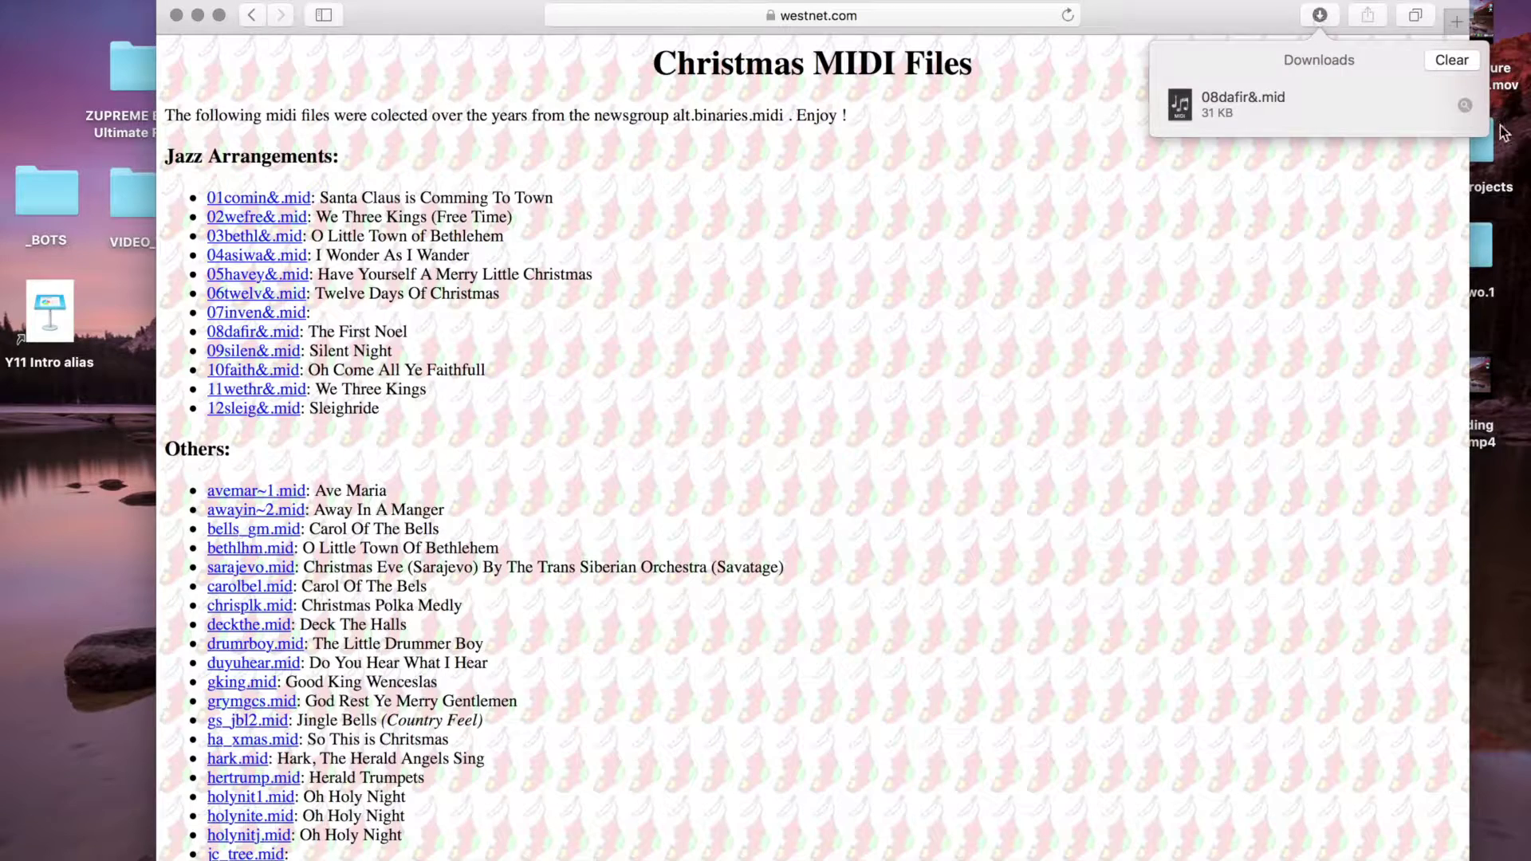
left_click(1466, 105)
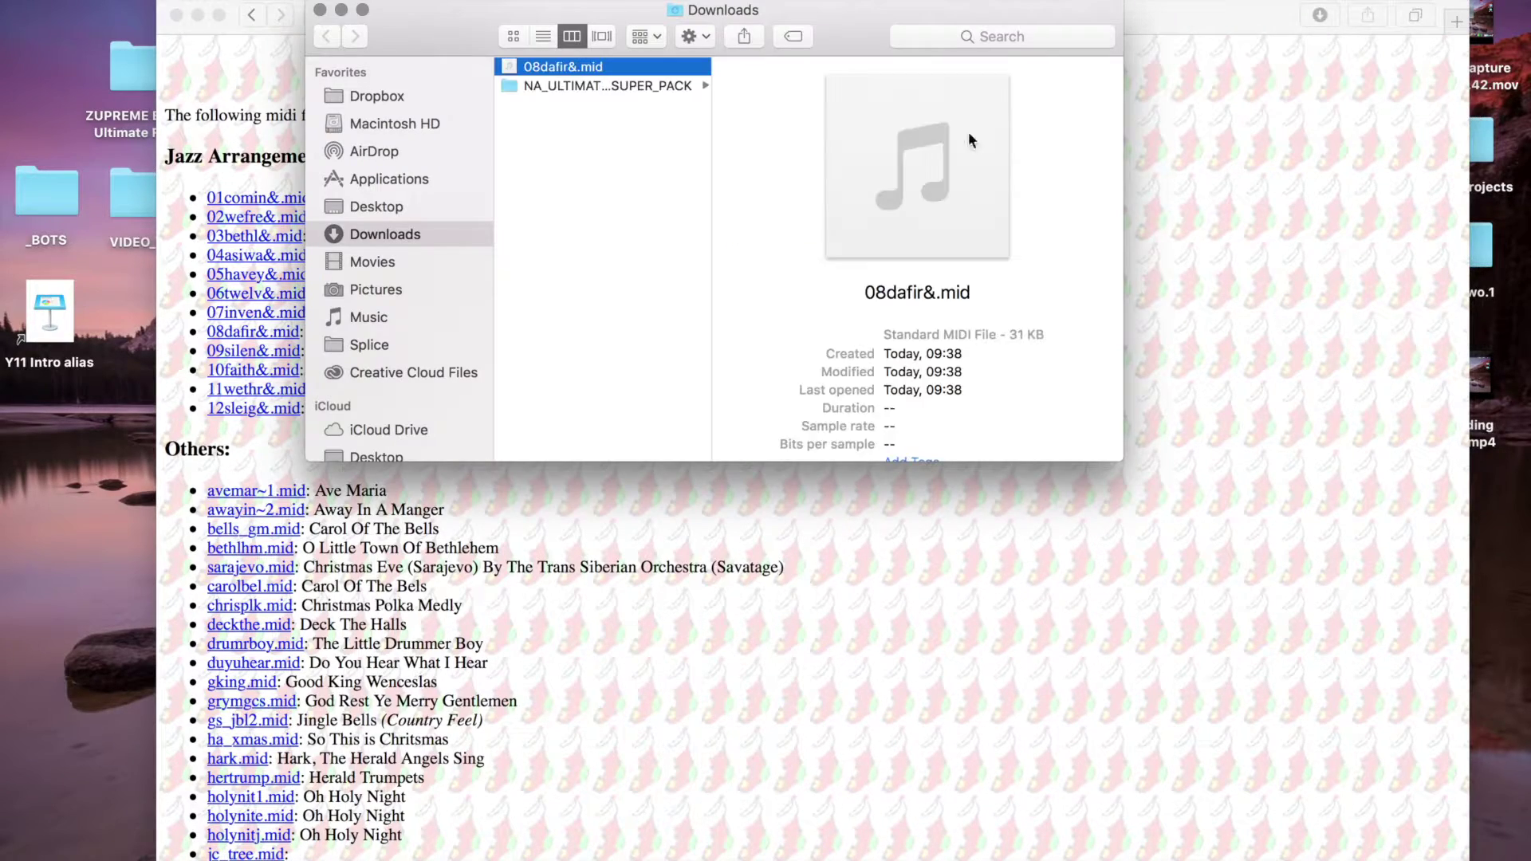
left_click_drag(812, 40, 1180, 85)
Switch to Logic Pro X and create a new project with one software instrument track using an empty channel strip.
left_click(1088, 848)
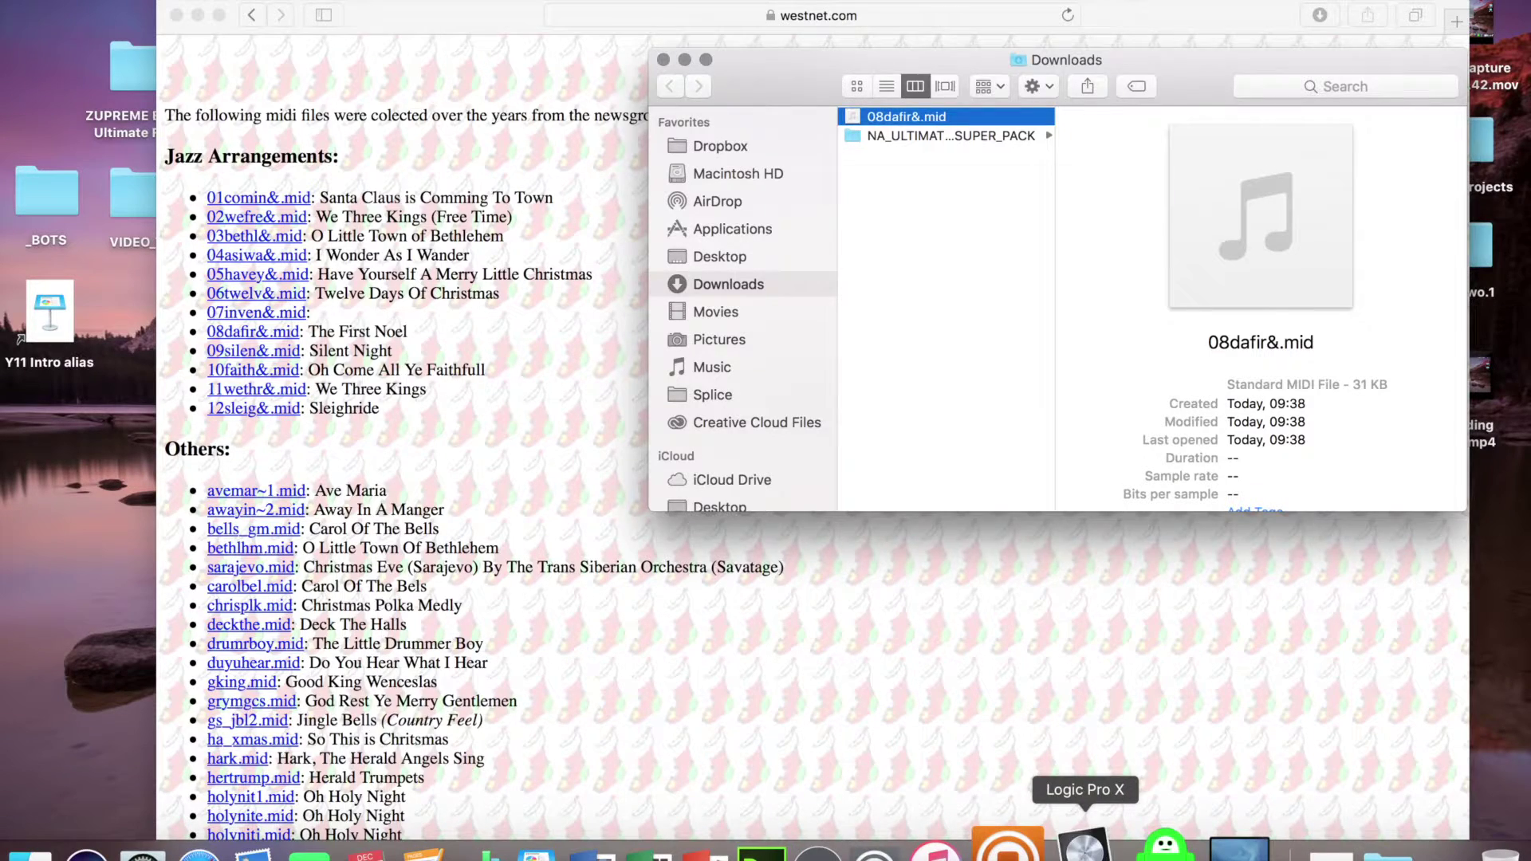
left_click(202, 2)
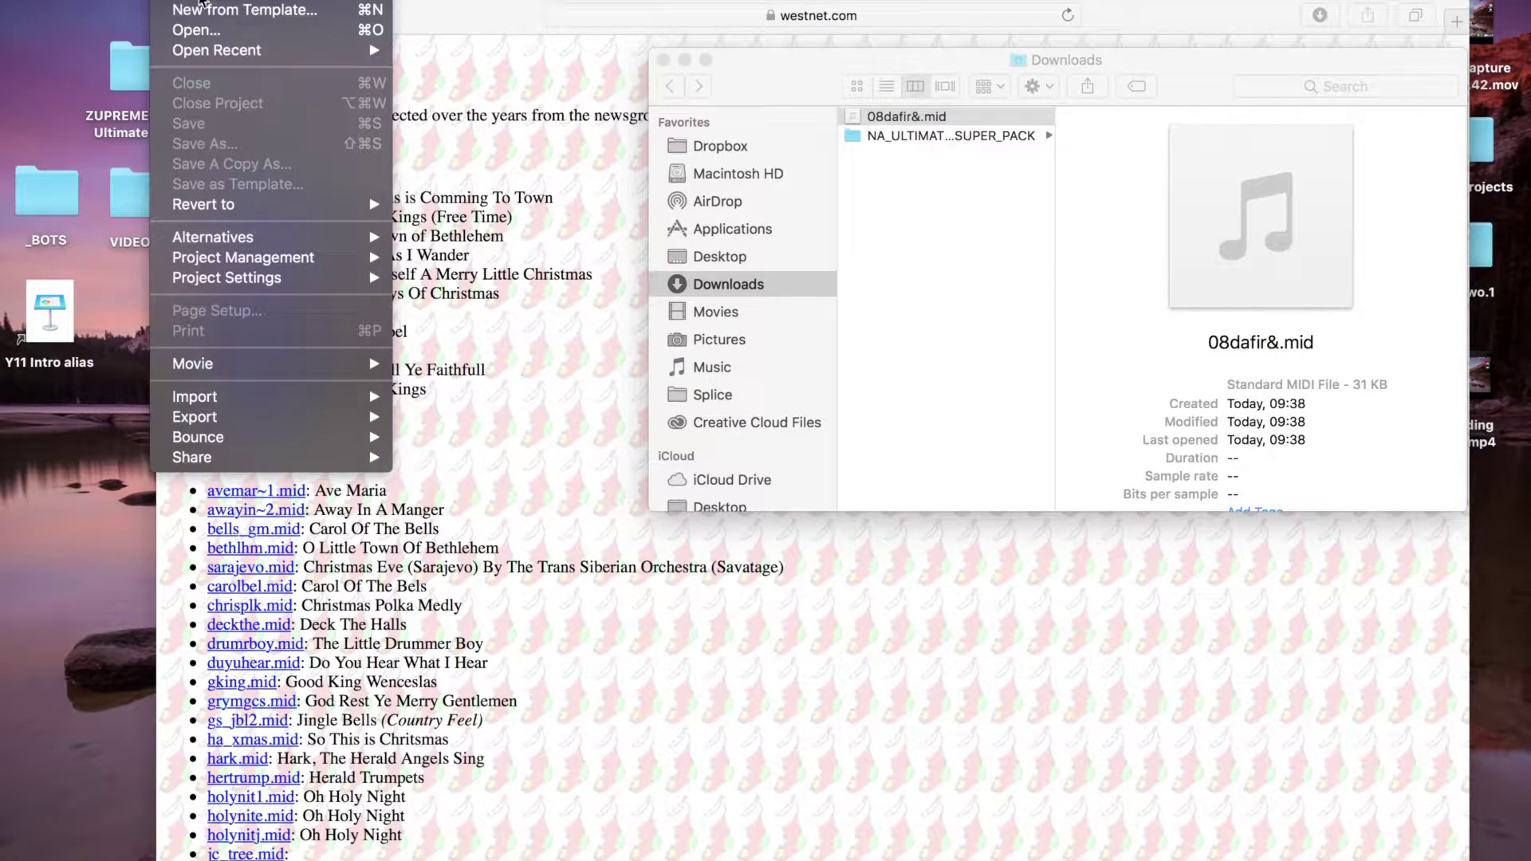
left_click(202, 2)
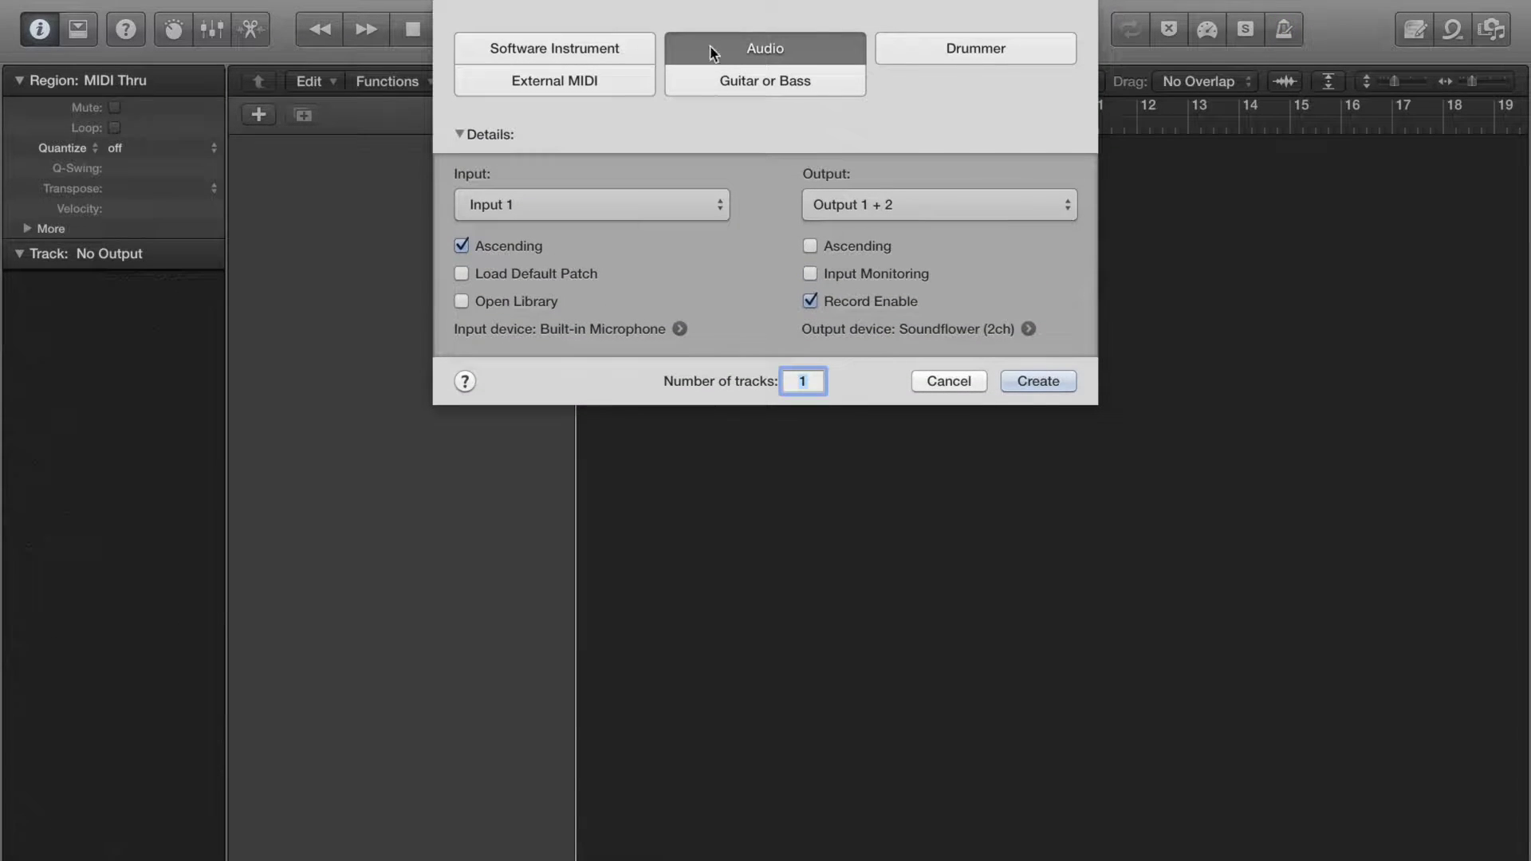
left_click(599, 58)
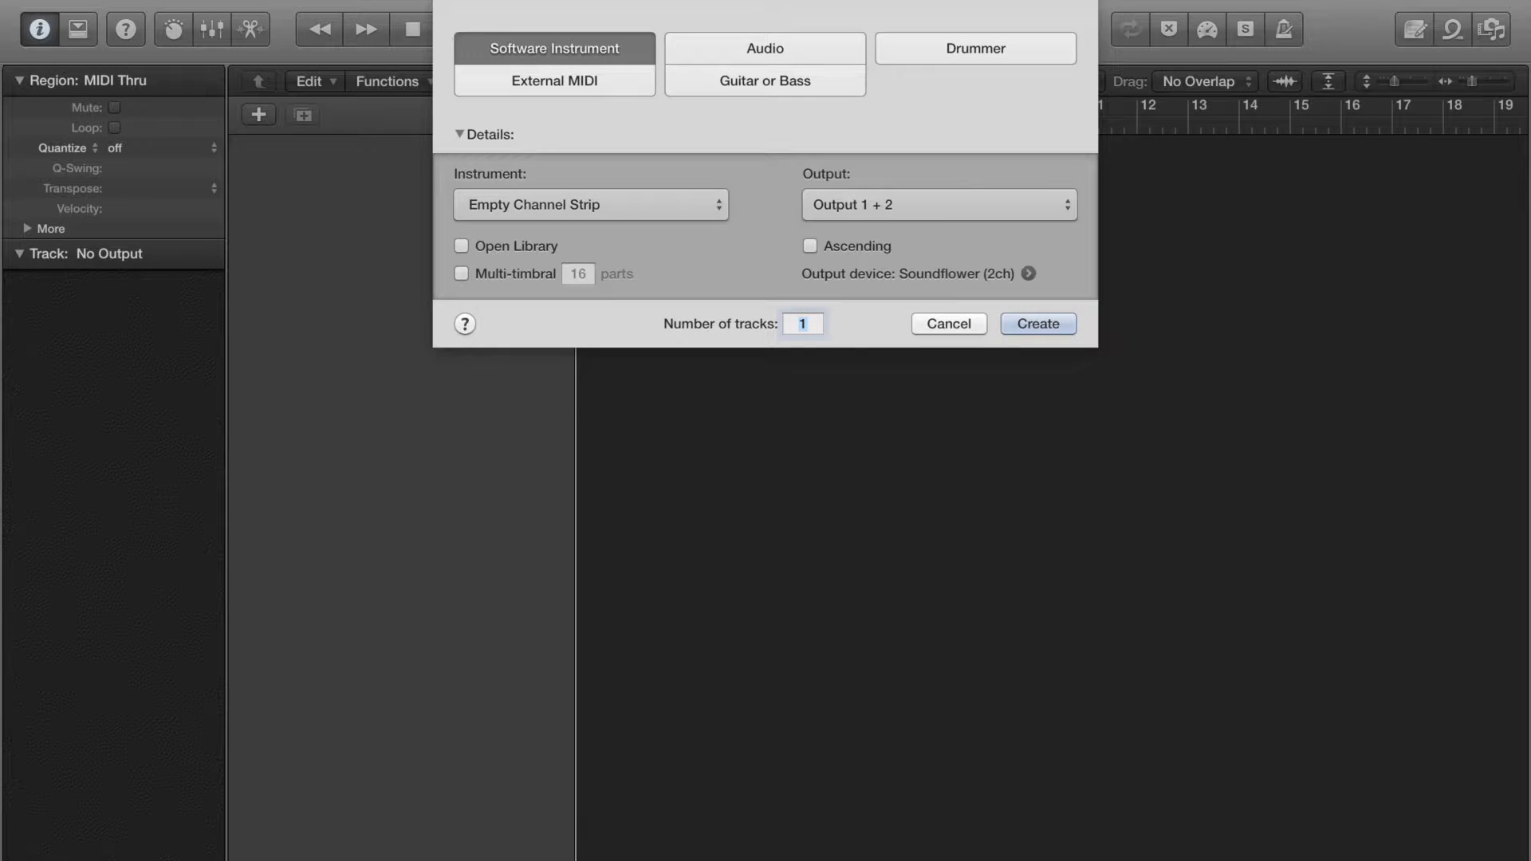
left_click(1038, 323)
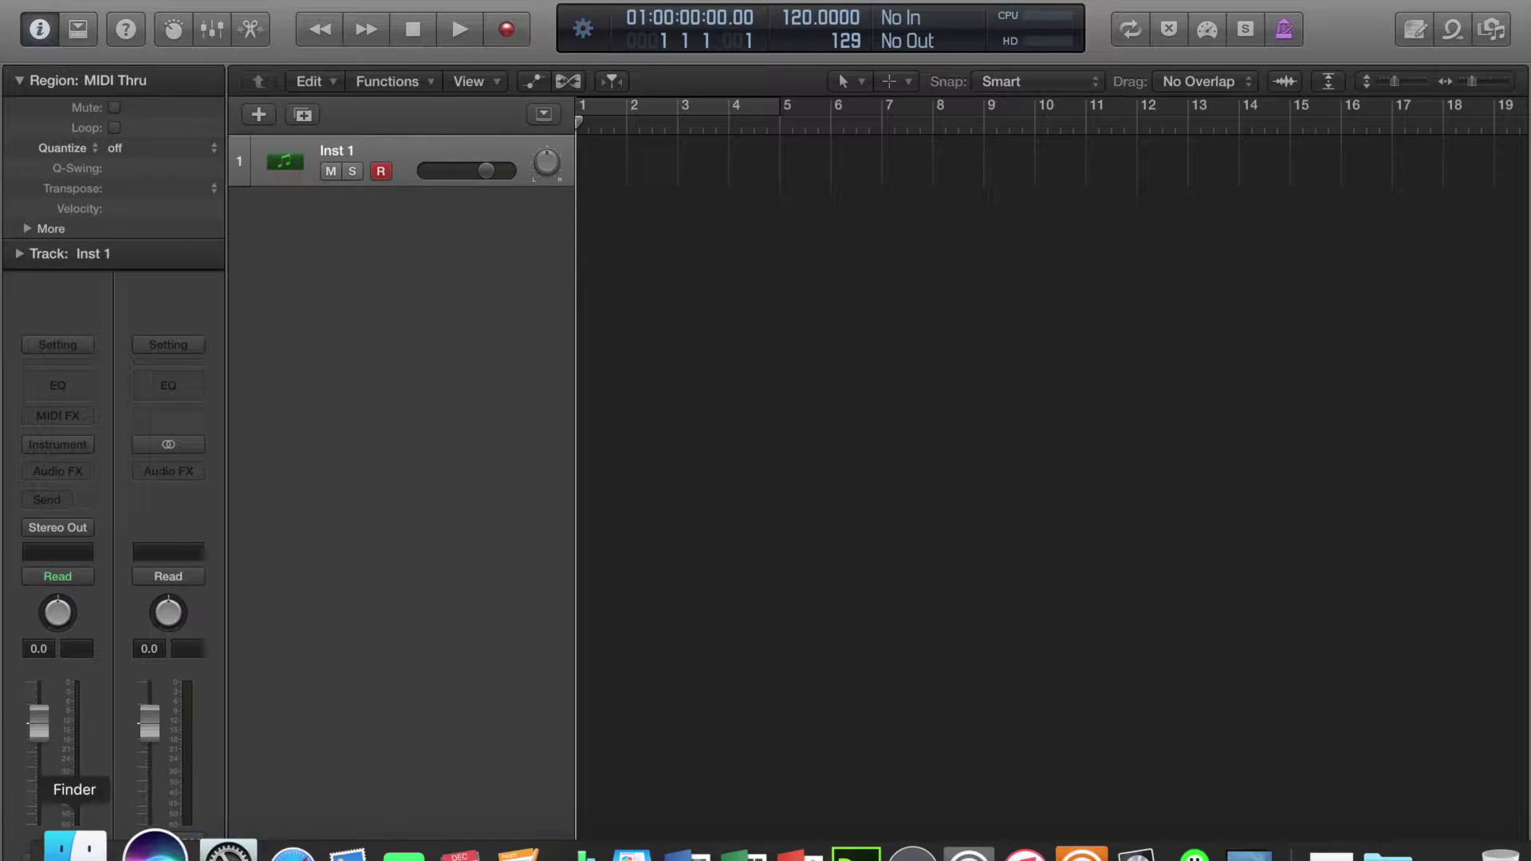
Import 08dafir&.mid from Finder's Downloads folder at bar 1, including its tempo information, and use the 29.97 fps frame rate.
left_click(75, 848)
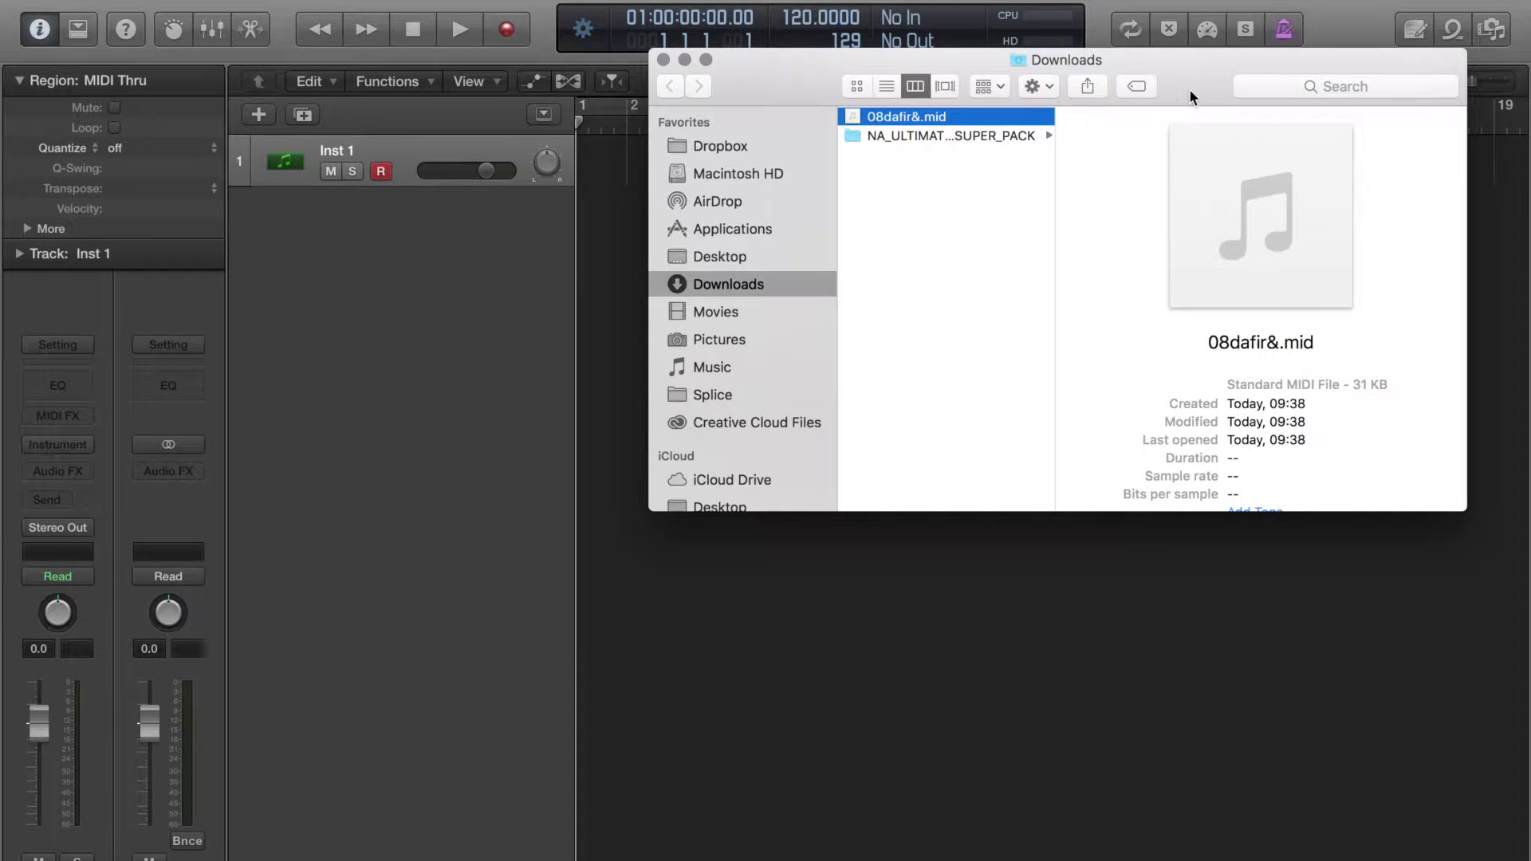
left_click_drag(1189, 91, 1228, 89)
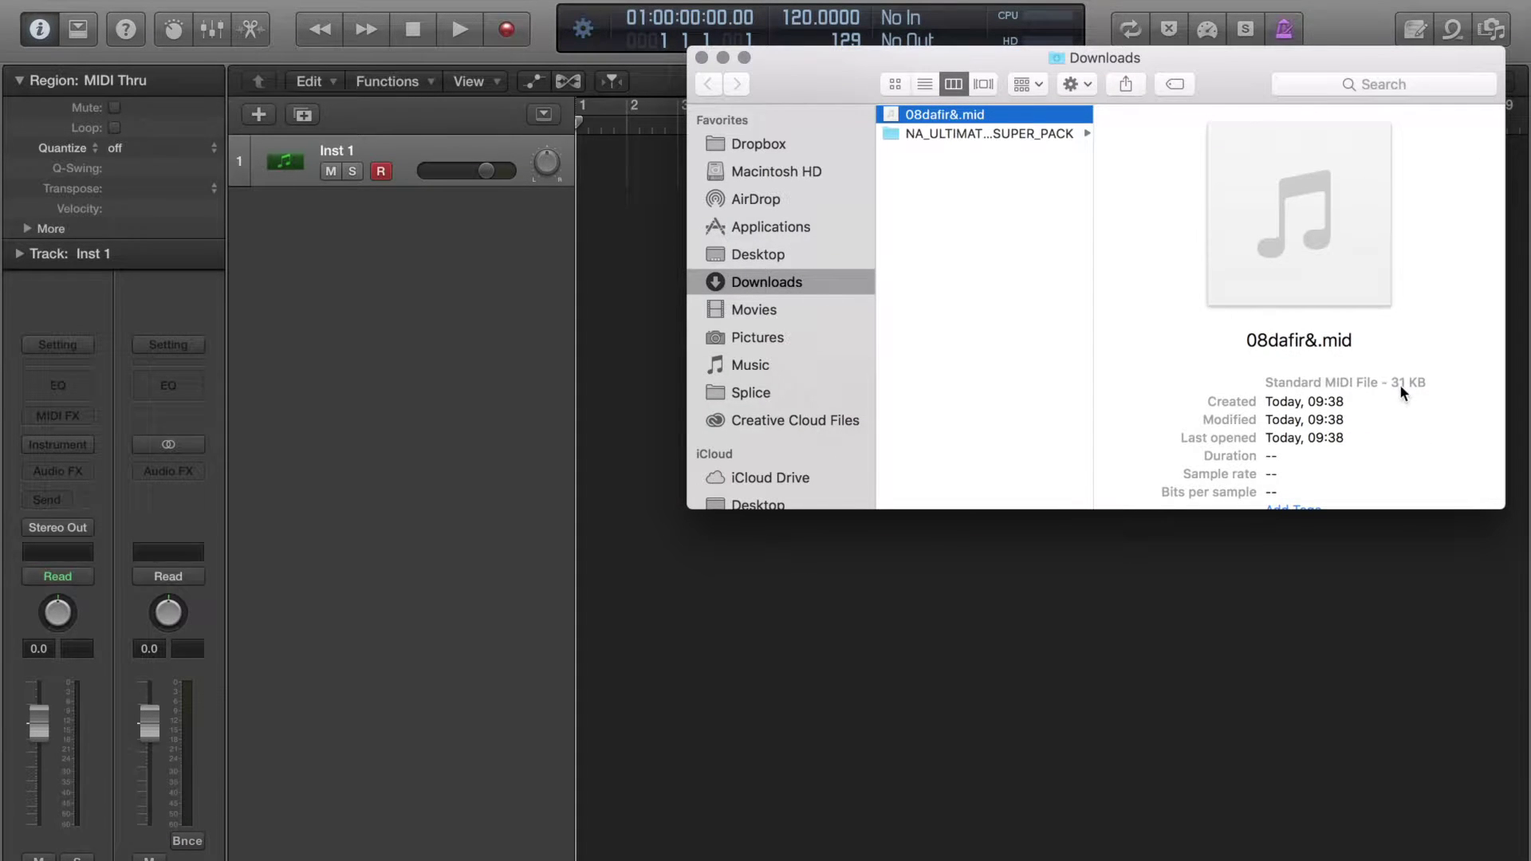
left_click_drag(1233, 86, 1307, 80)
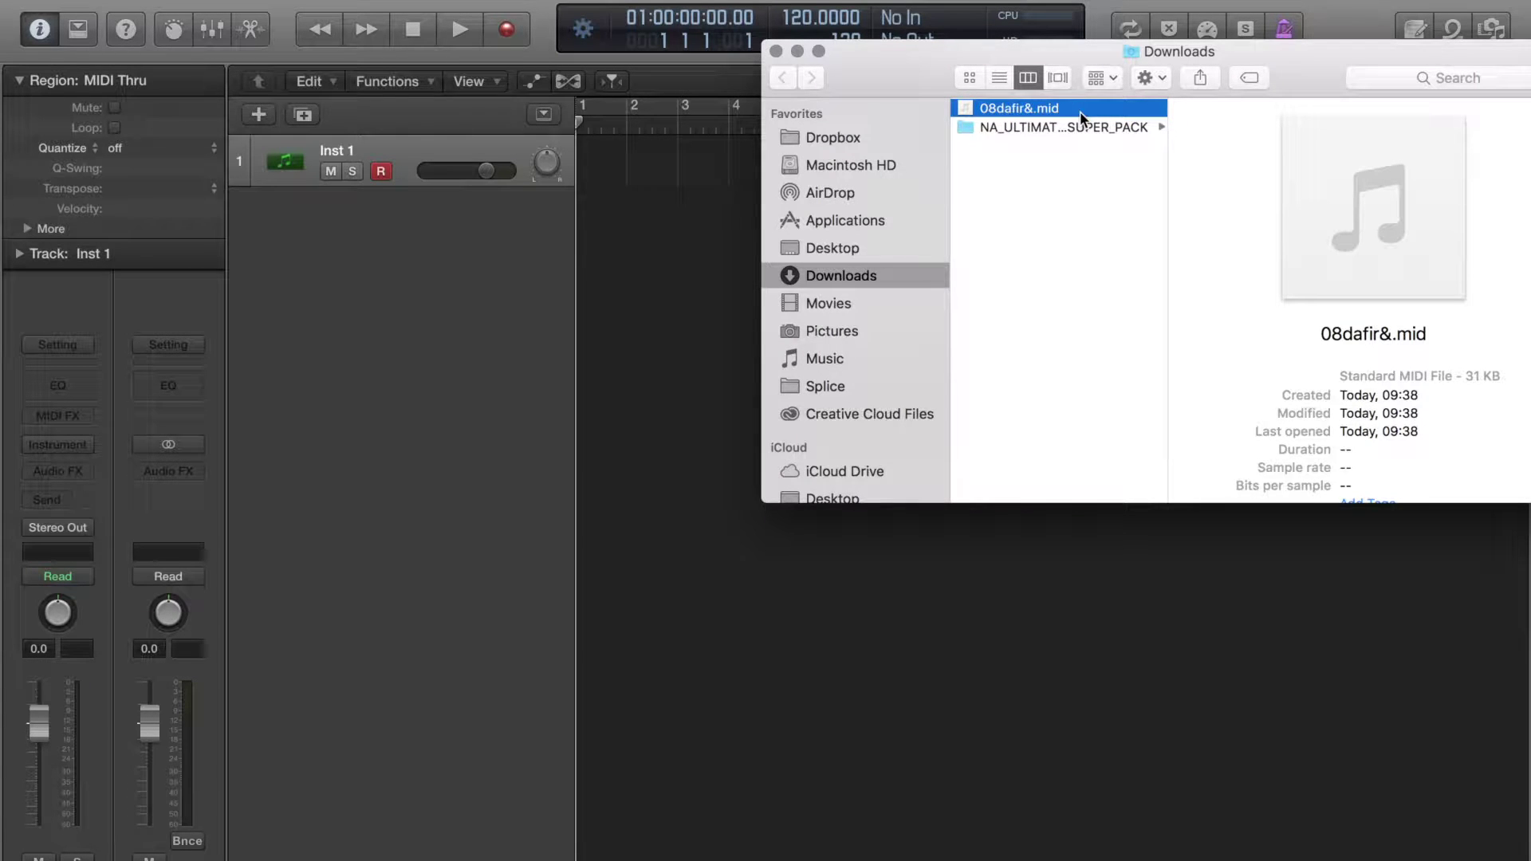
left_click_drag(1079, 111, 604, 231)
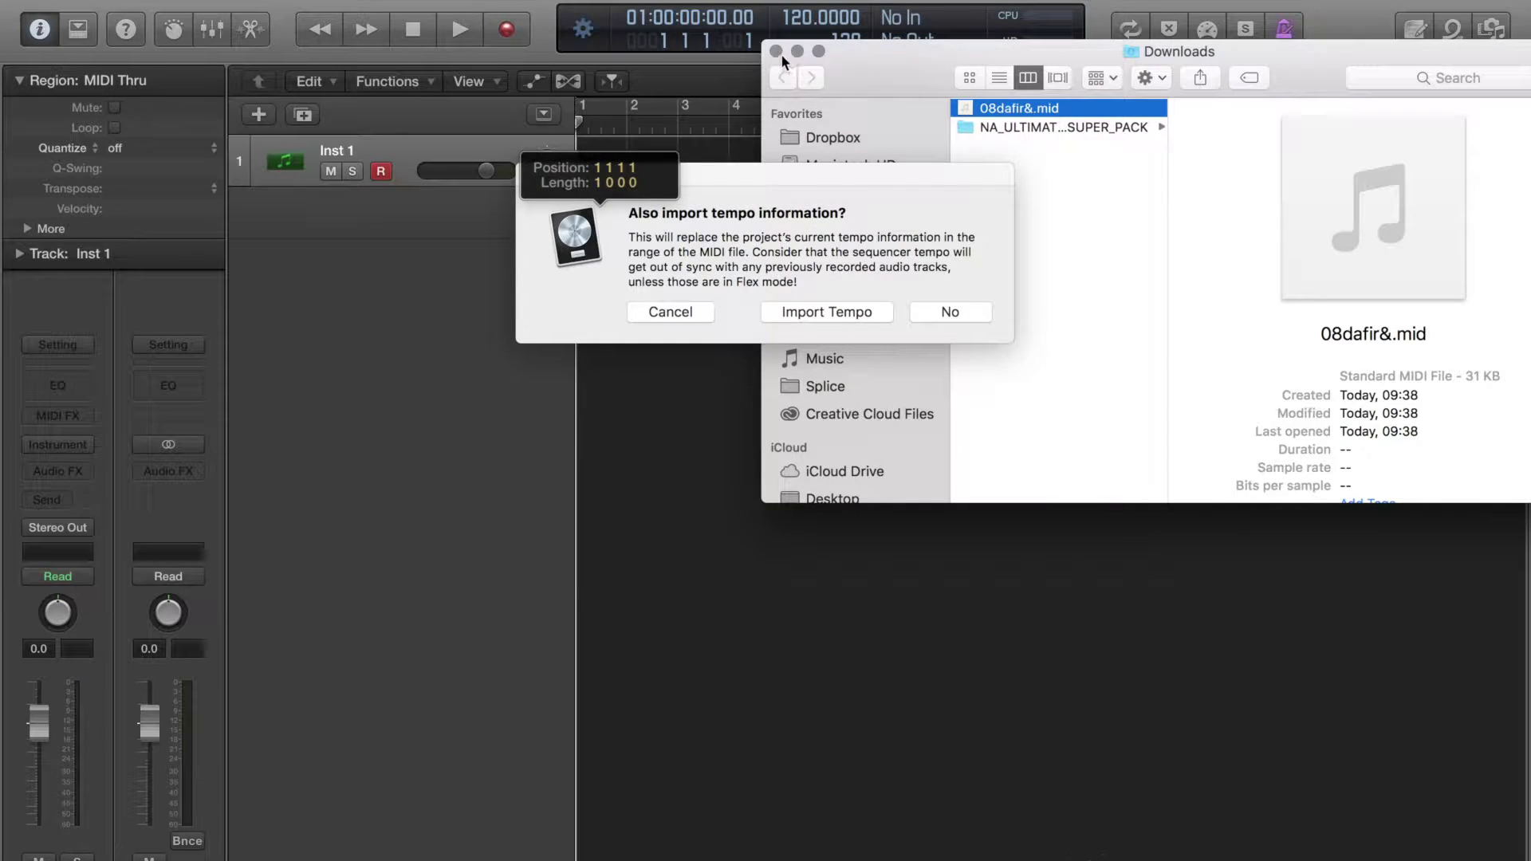
left_click(801, 51)
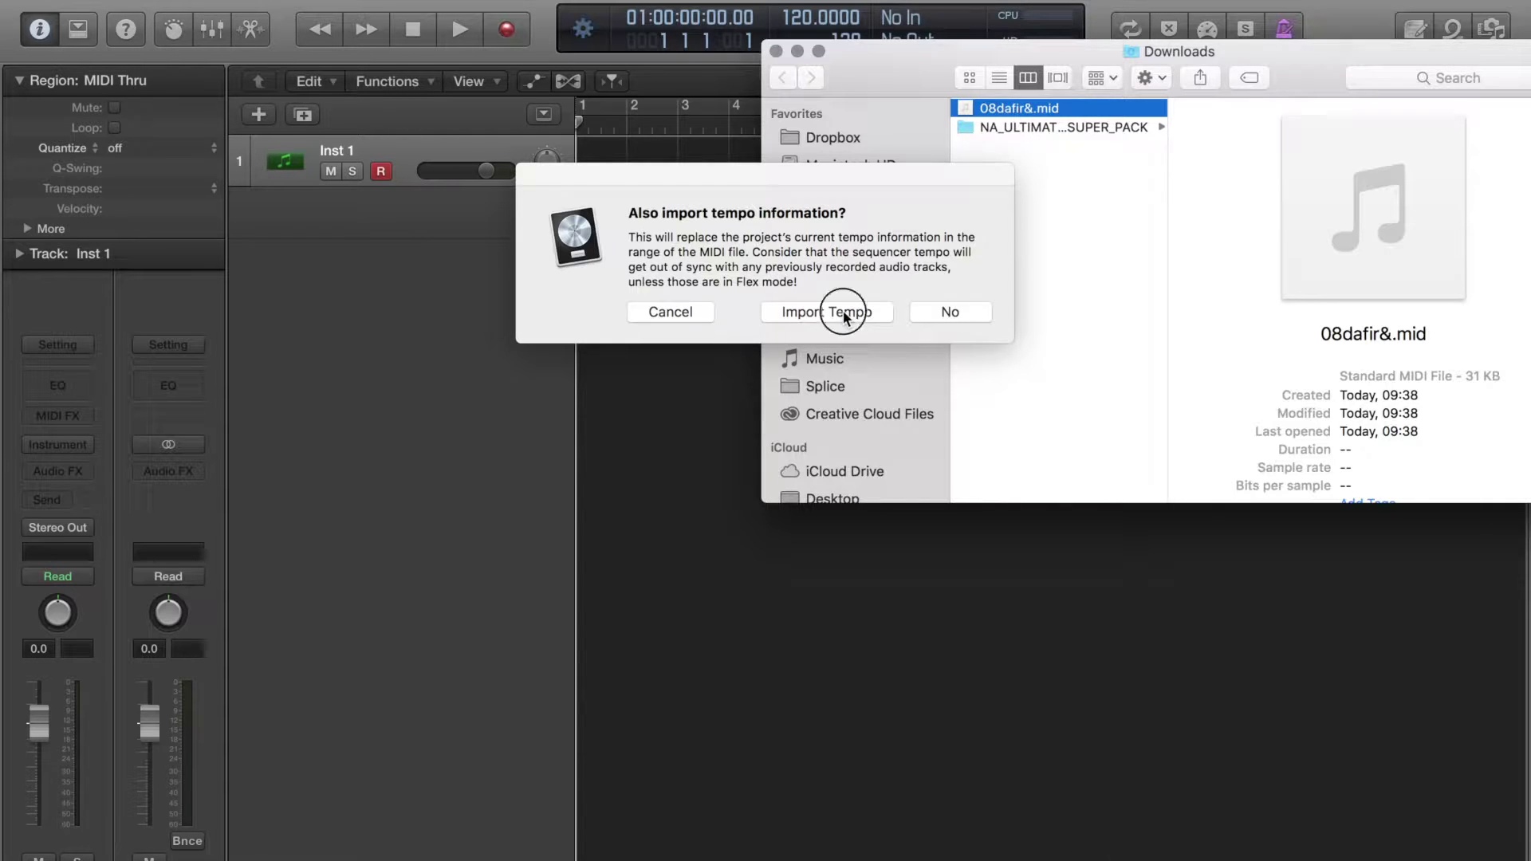
left_click(844, 311)
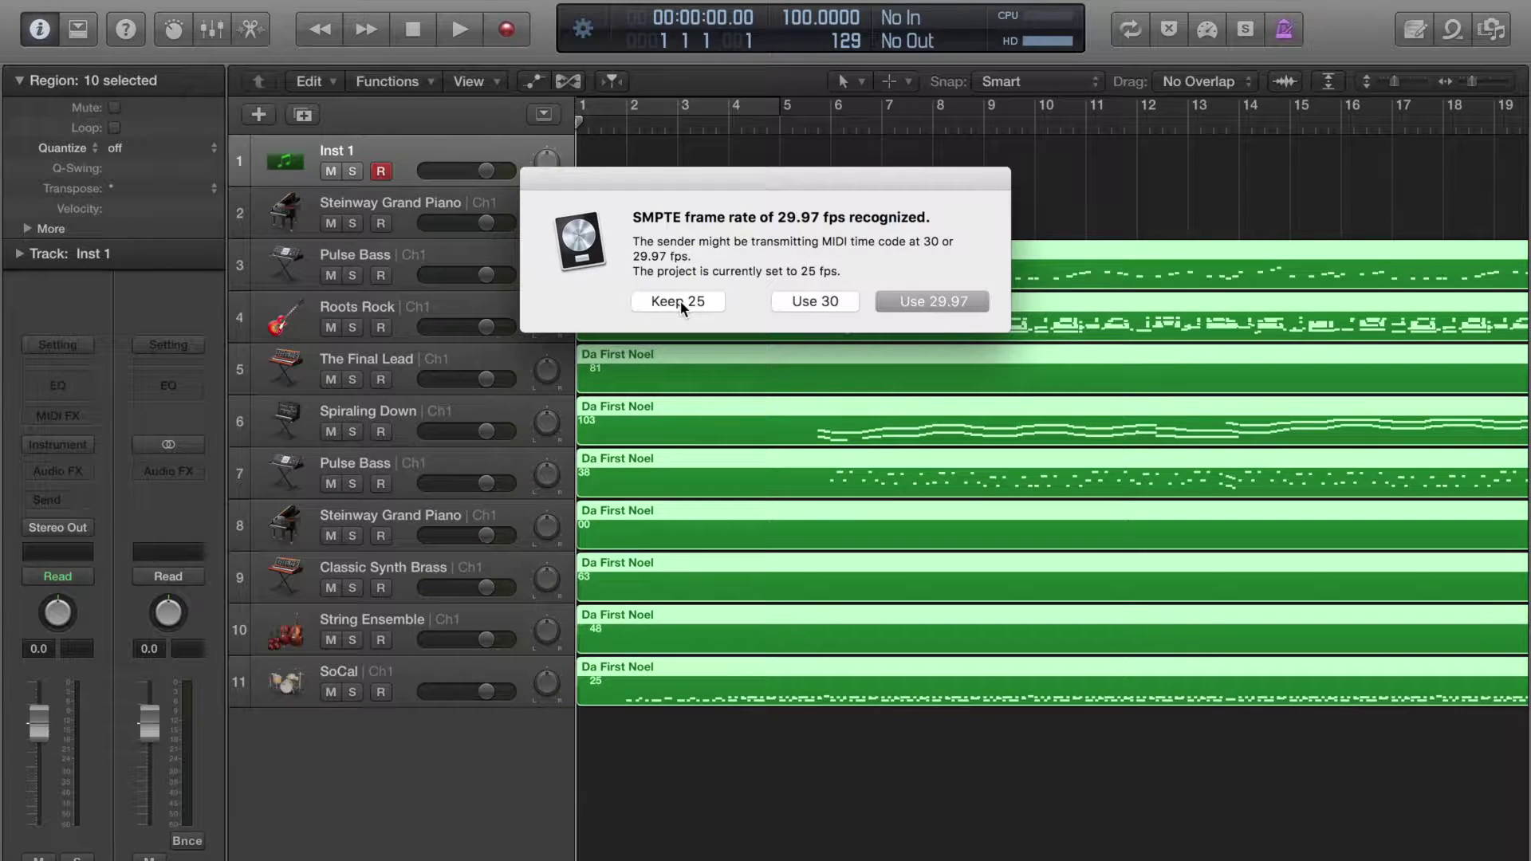
left_click(950, 303)
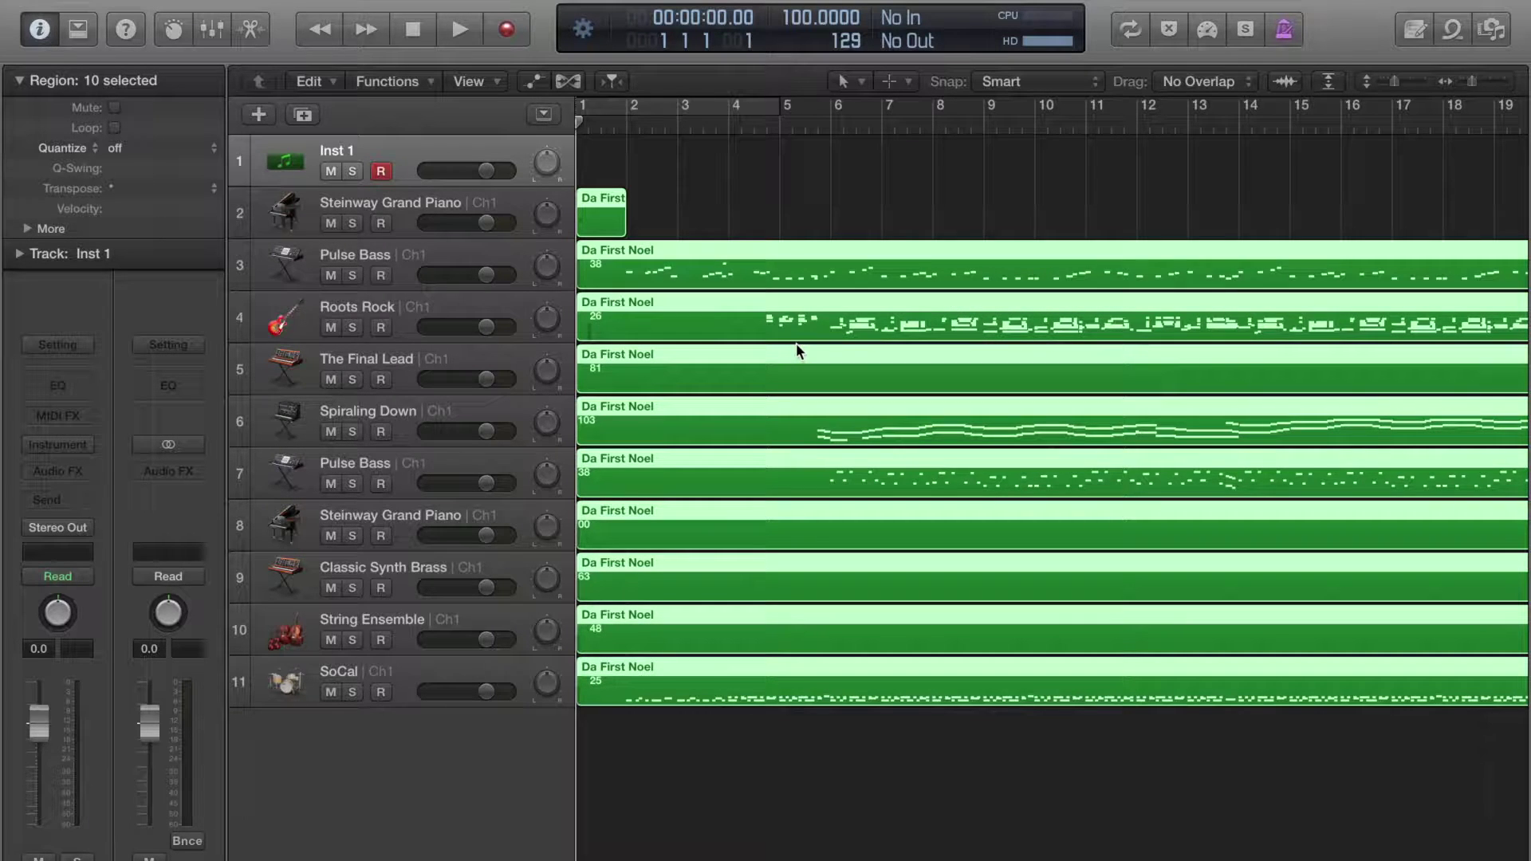
Lower the system volume and play the opening bars of the imported arrangement.
key("XF86AudioLowerVolume")
key("XF86AudioLowerVolume")
key("XF86AudioLowerVolume")
key("XF86AudioLowerVolume")
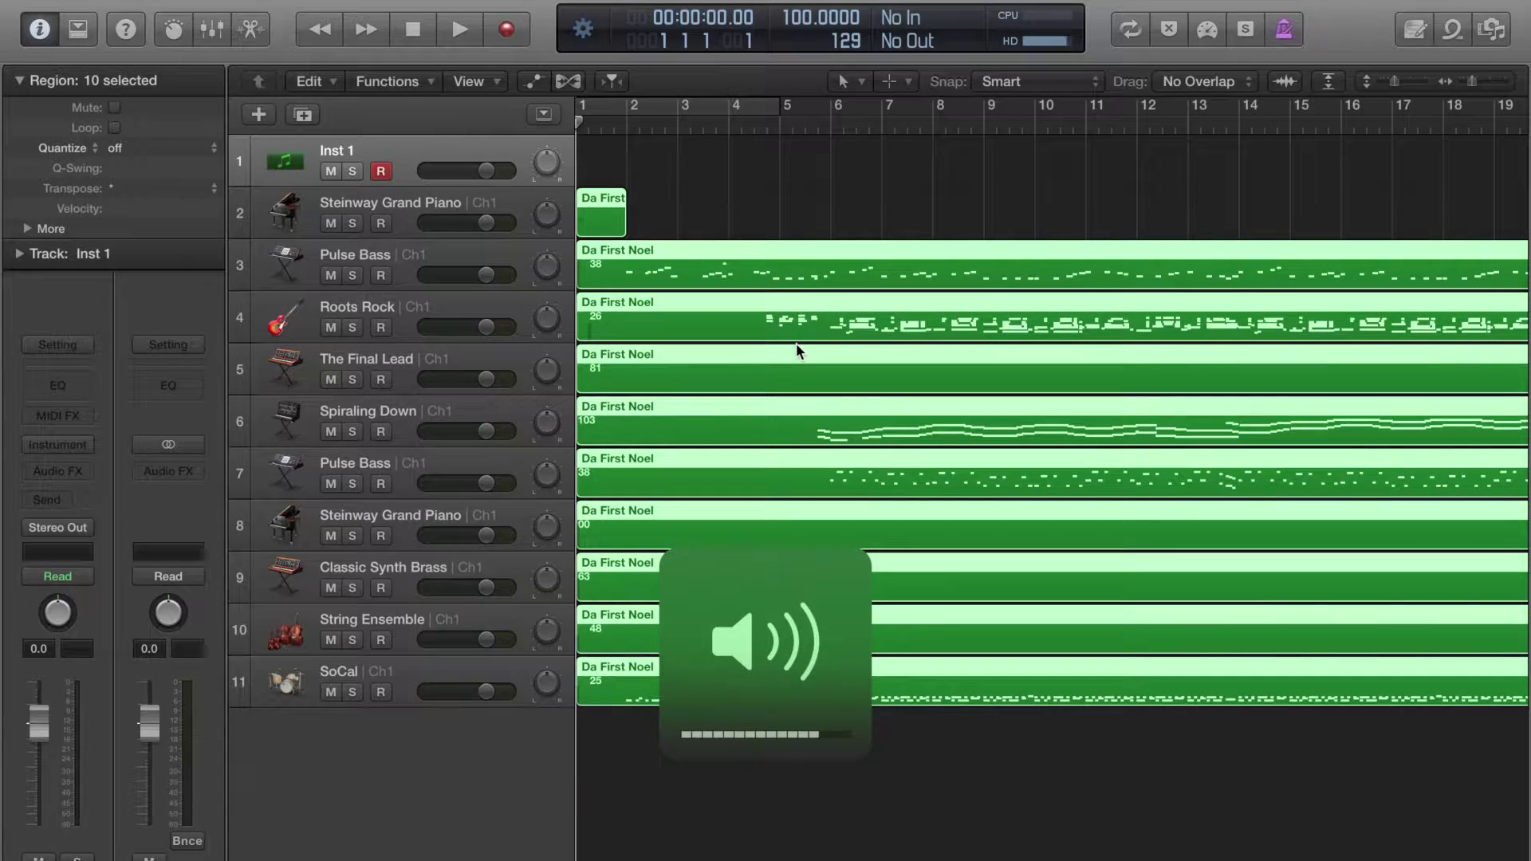
key("space")
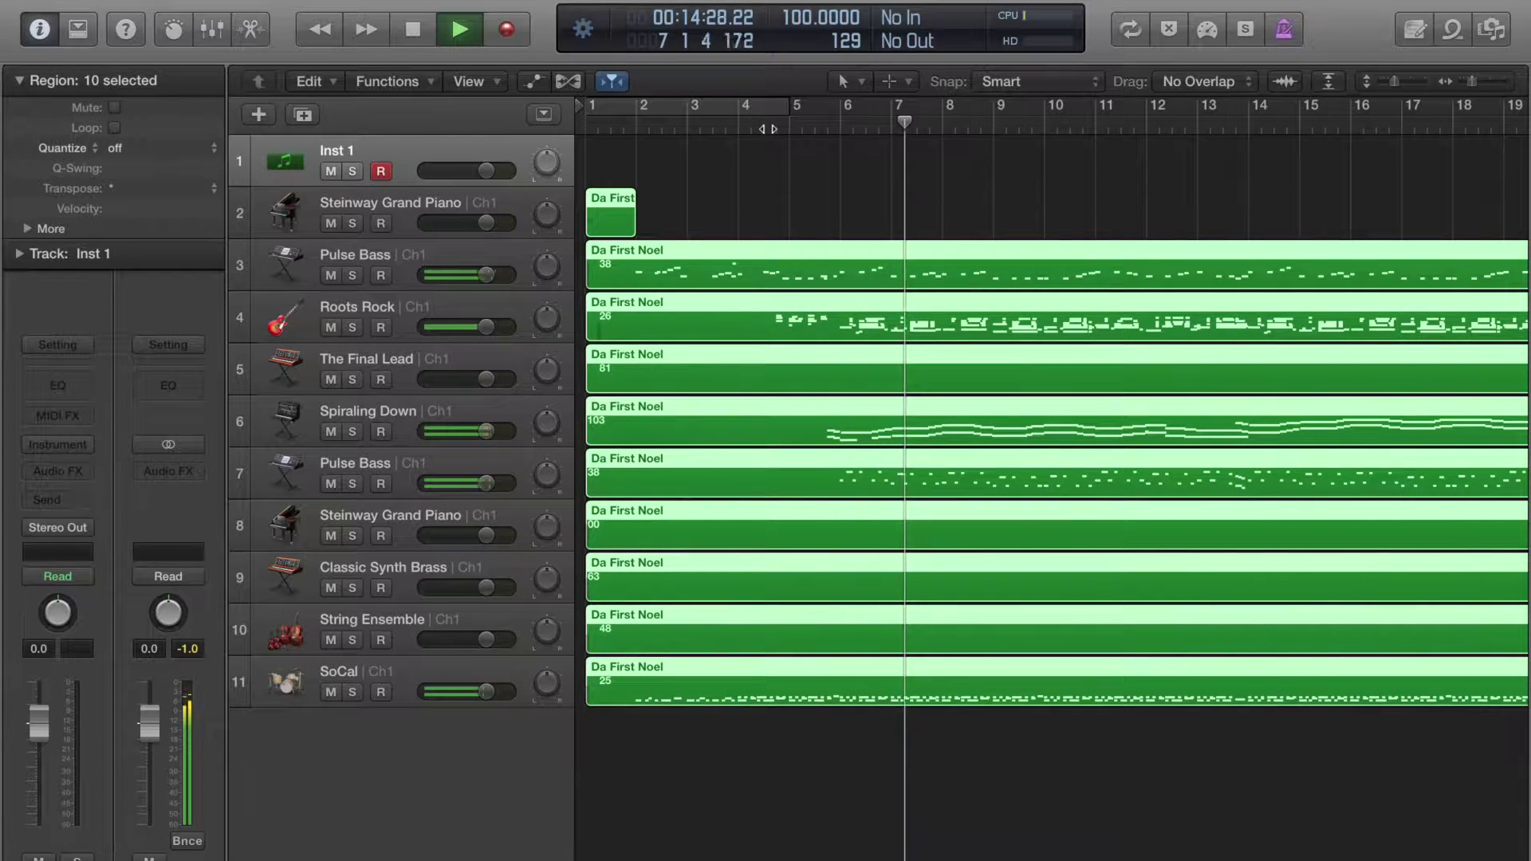
key("space")
Delete the first Steinway Grand Piano track with its short region, and the empty Inst 1 track.
left_click(802, 179)
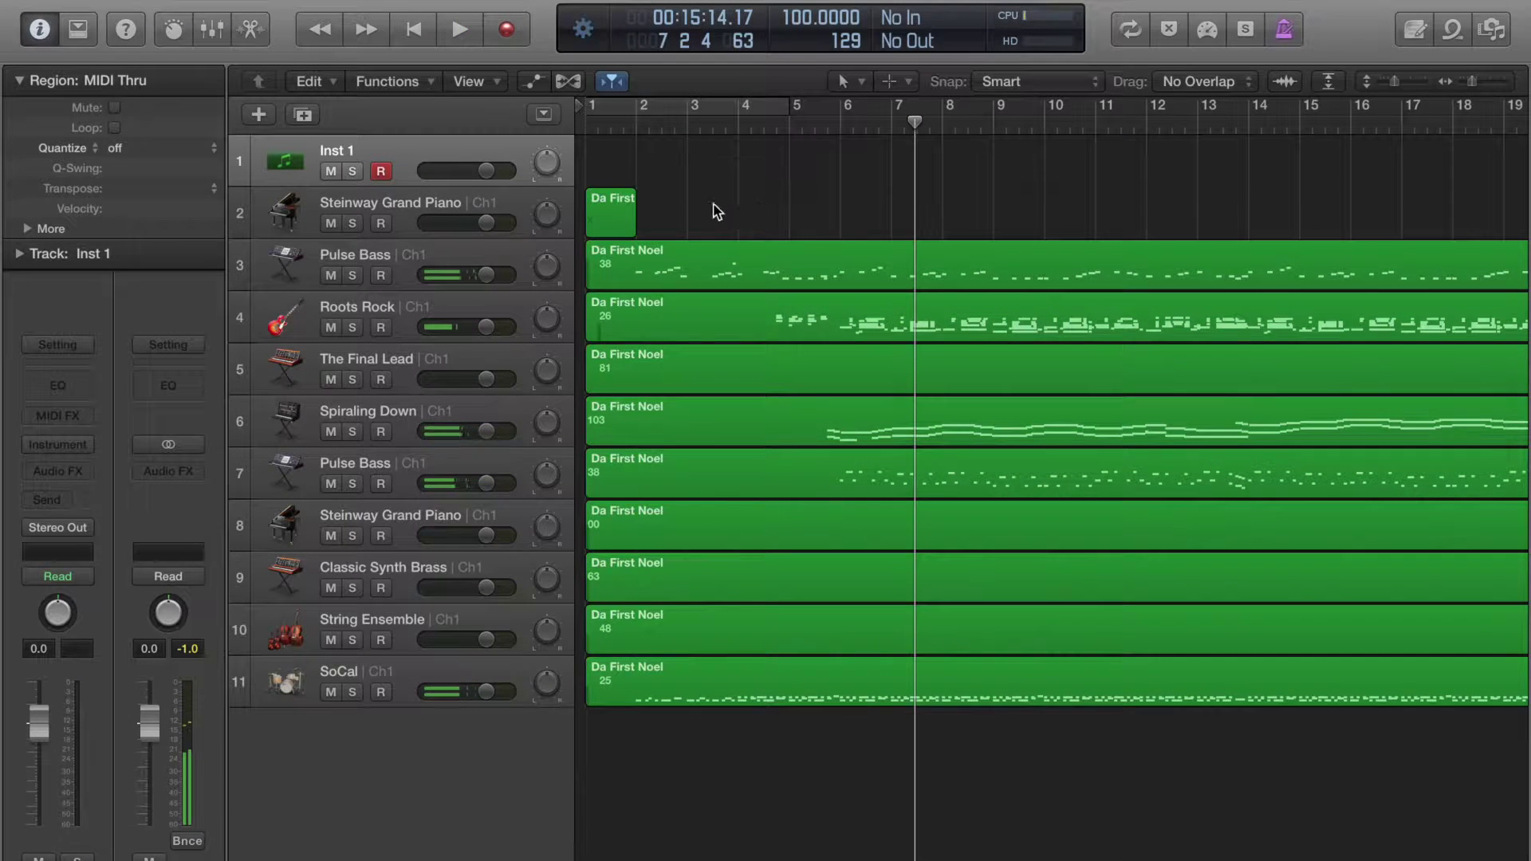
left_click(434, 203)
key("Delete")
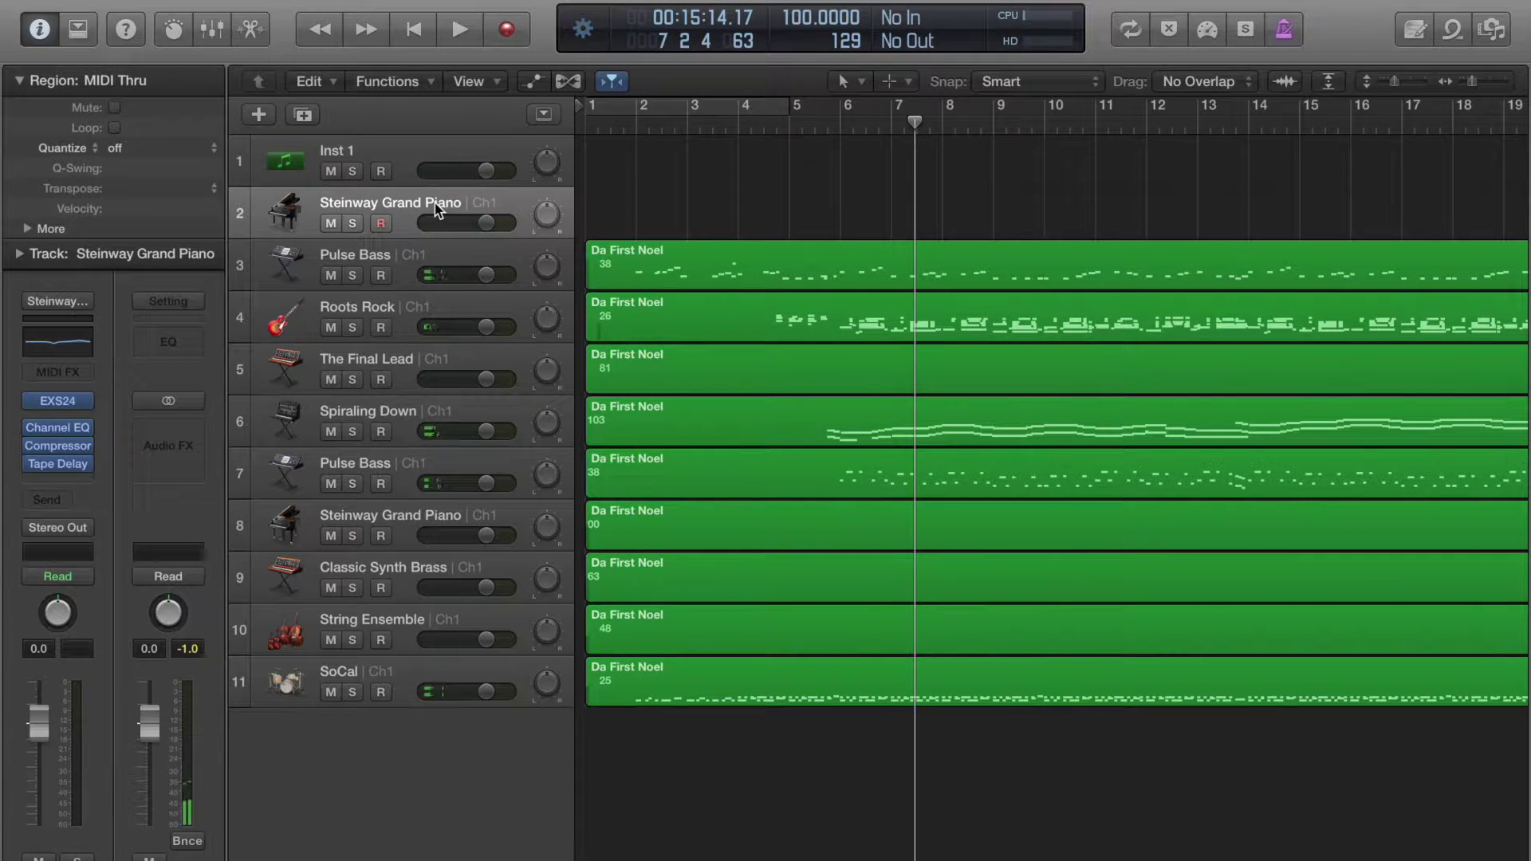
key("Delete")
left_click(435, 160)
key("Delete")
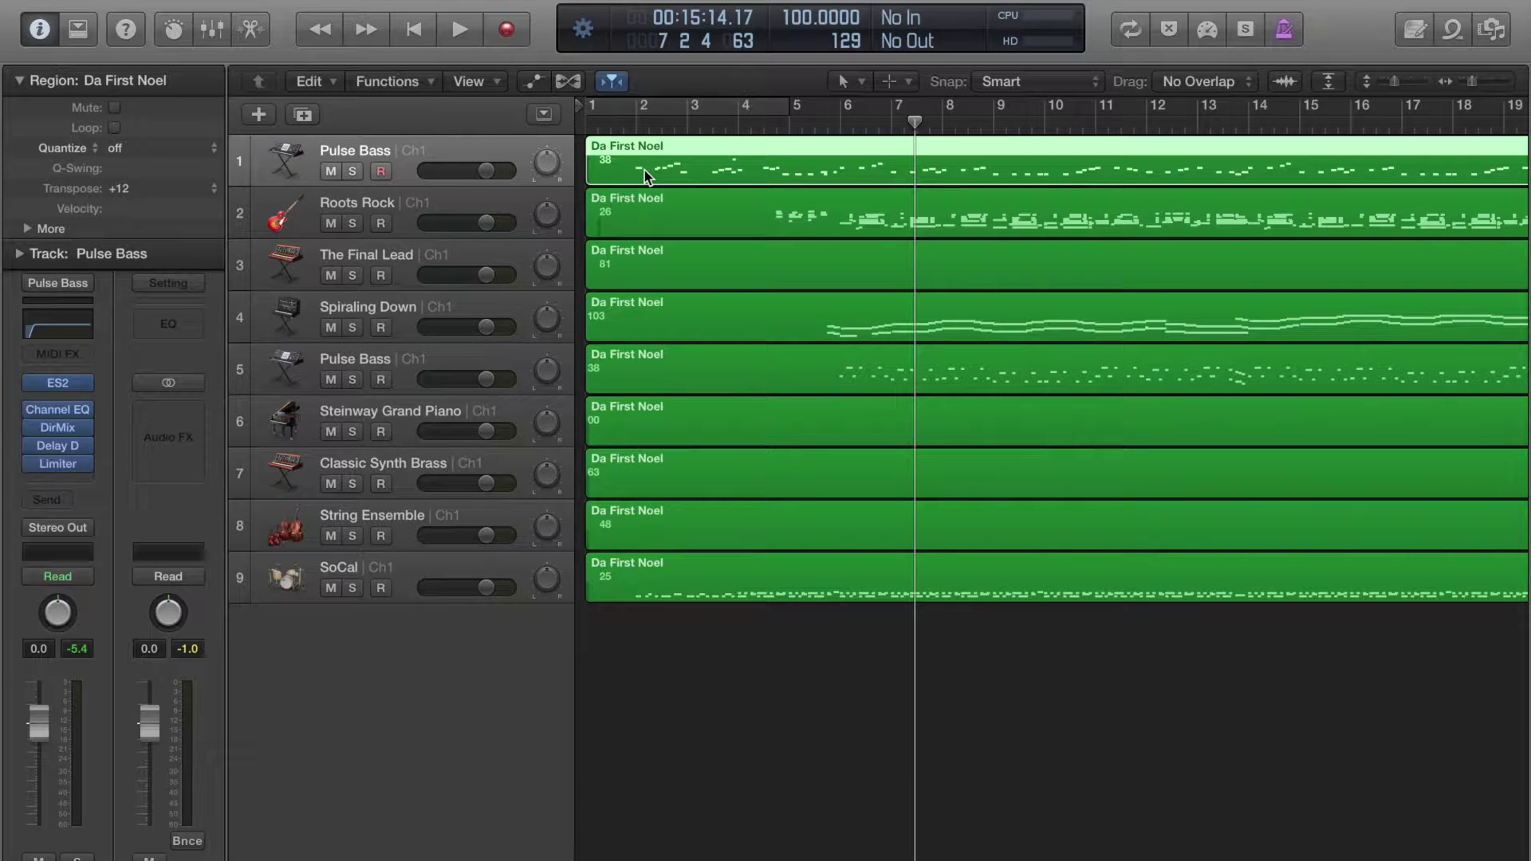
Examine the imported tracks down to Classic Synth Brass and where their notes fall across the arrangement.
key("Down")
key("Down")
key("Down")
key("Down")
key("Down")
key("Down")
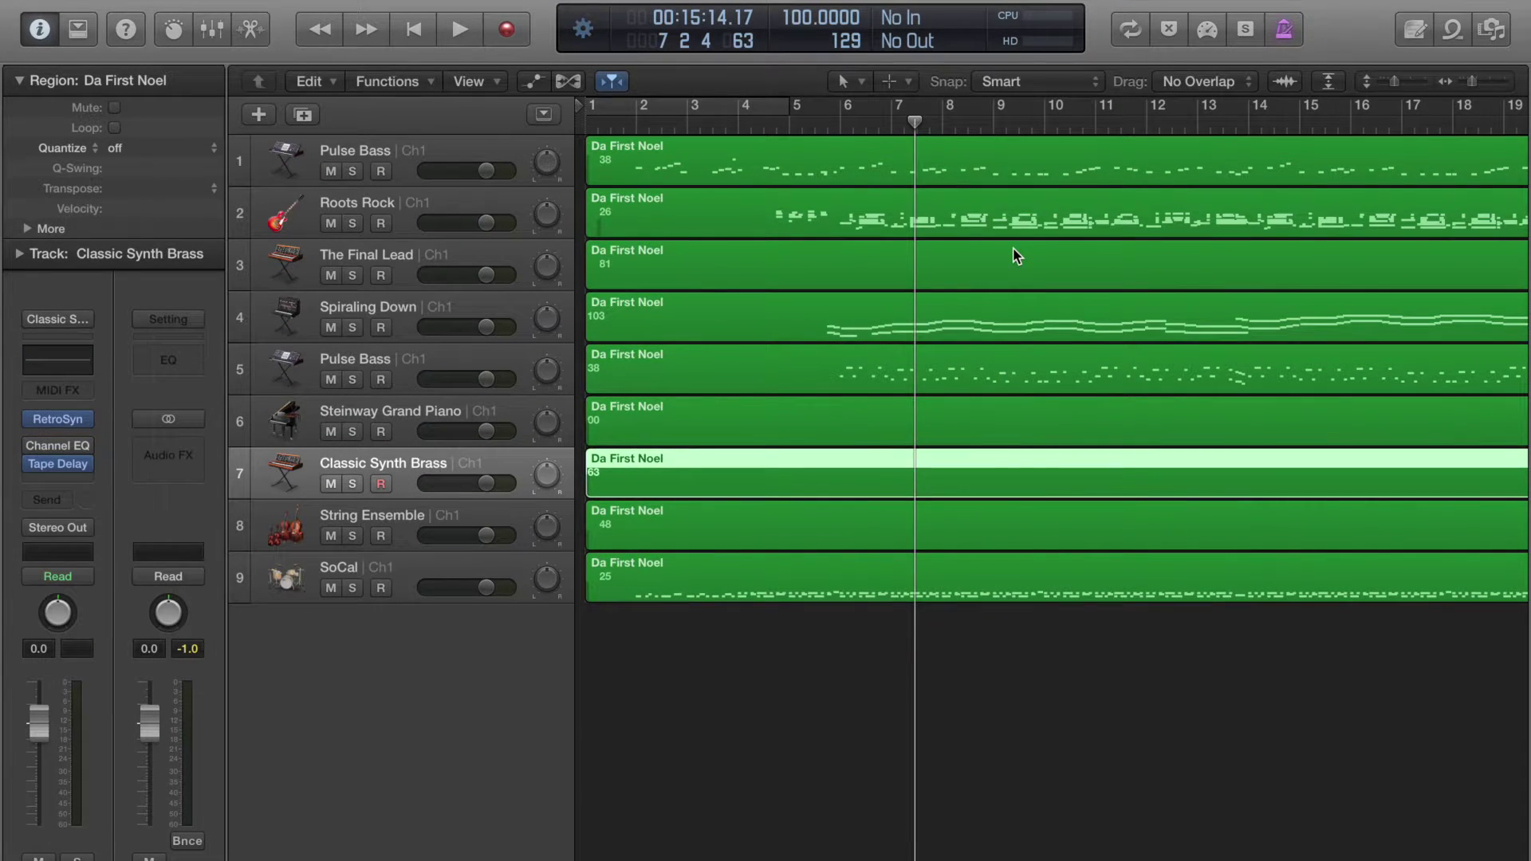
scroll(1013, 248, "left", 5)
scroll(1092, 666, "right", 3)
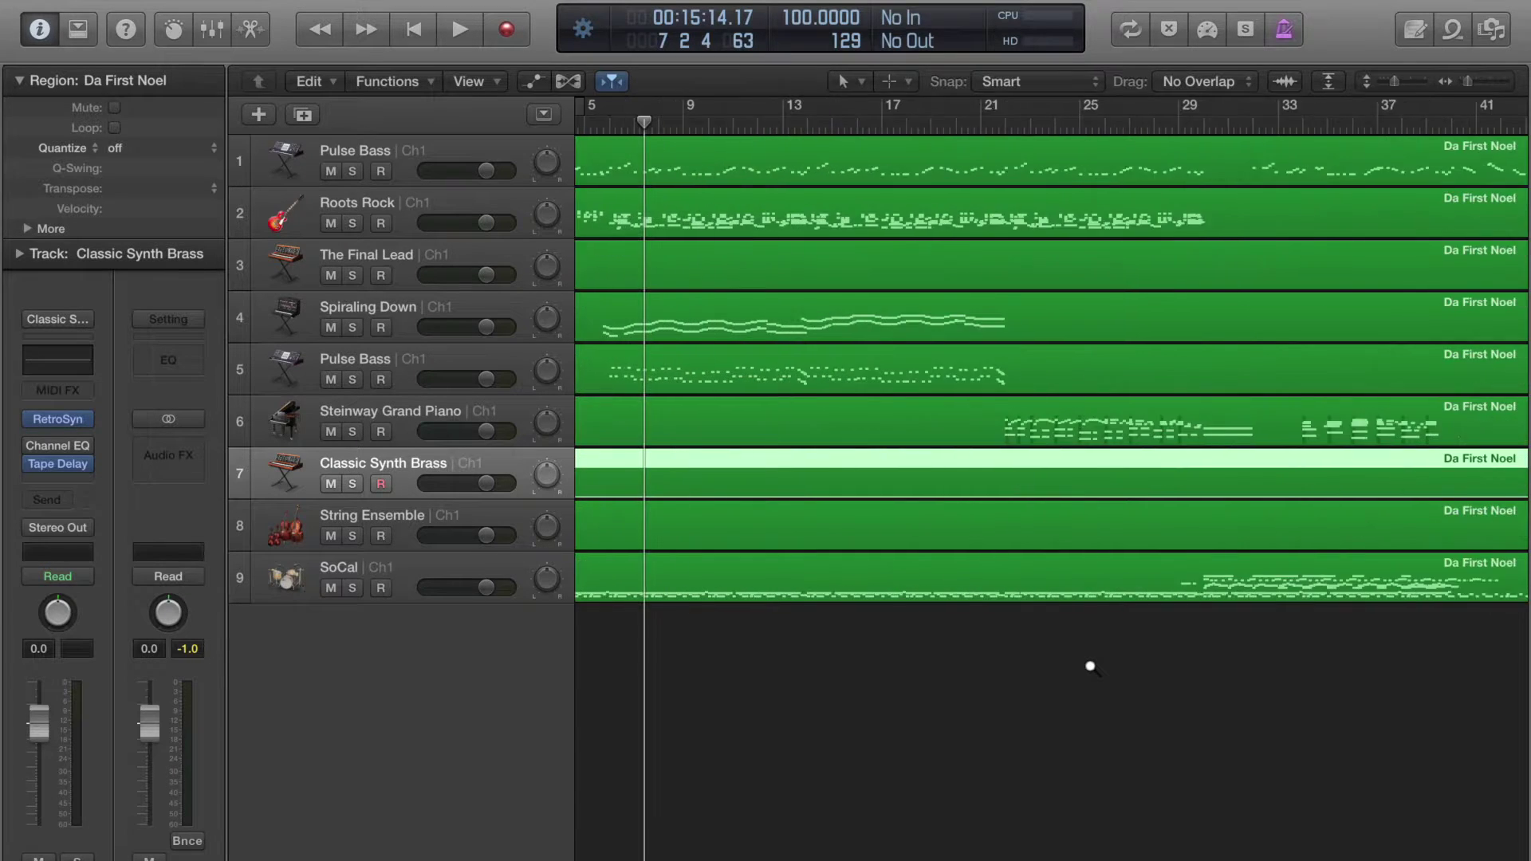
Return the playhead to the start and show the first Pulse Bass region in an enlarged Step Editor.
key("Return")
double_click(752, 171)
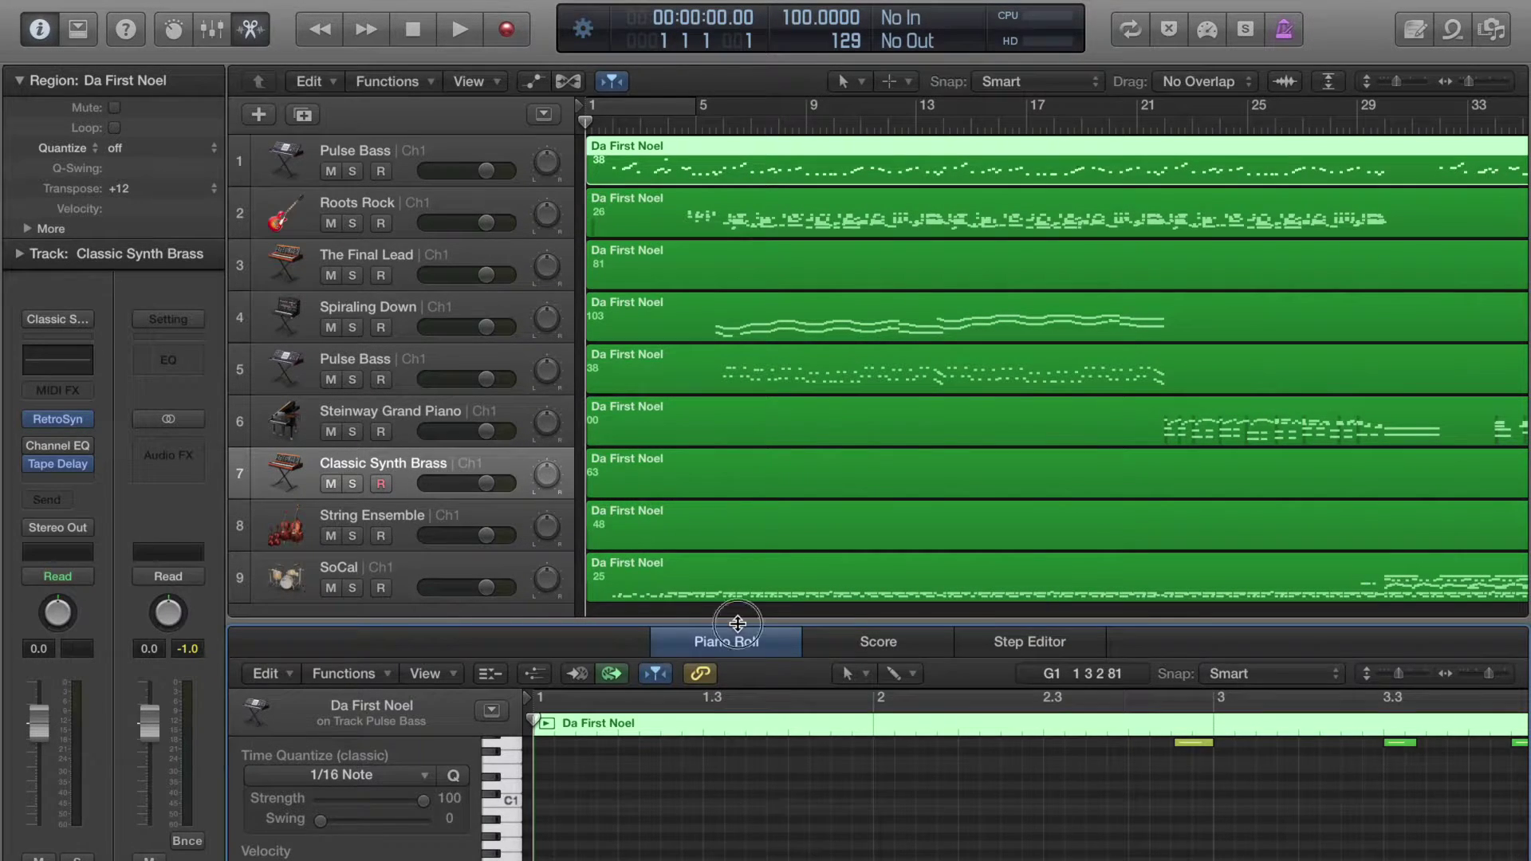
left_click_drag(745, 615, 715, 309)
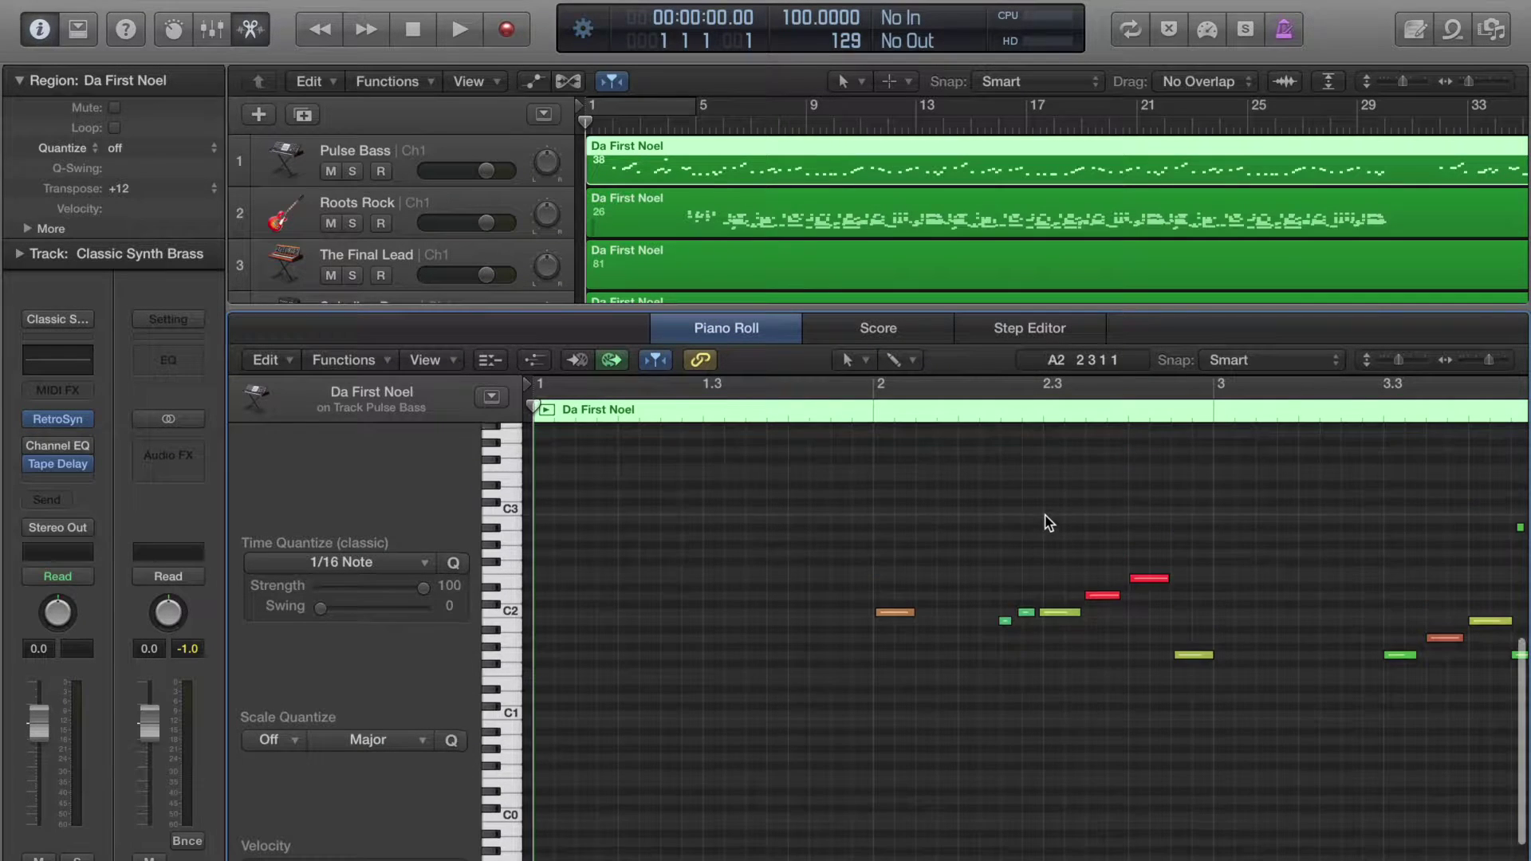
left_click(1018, 330)
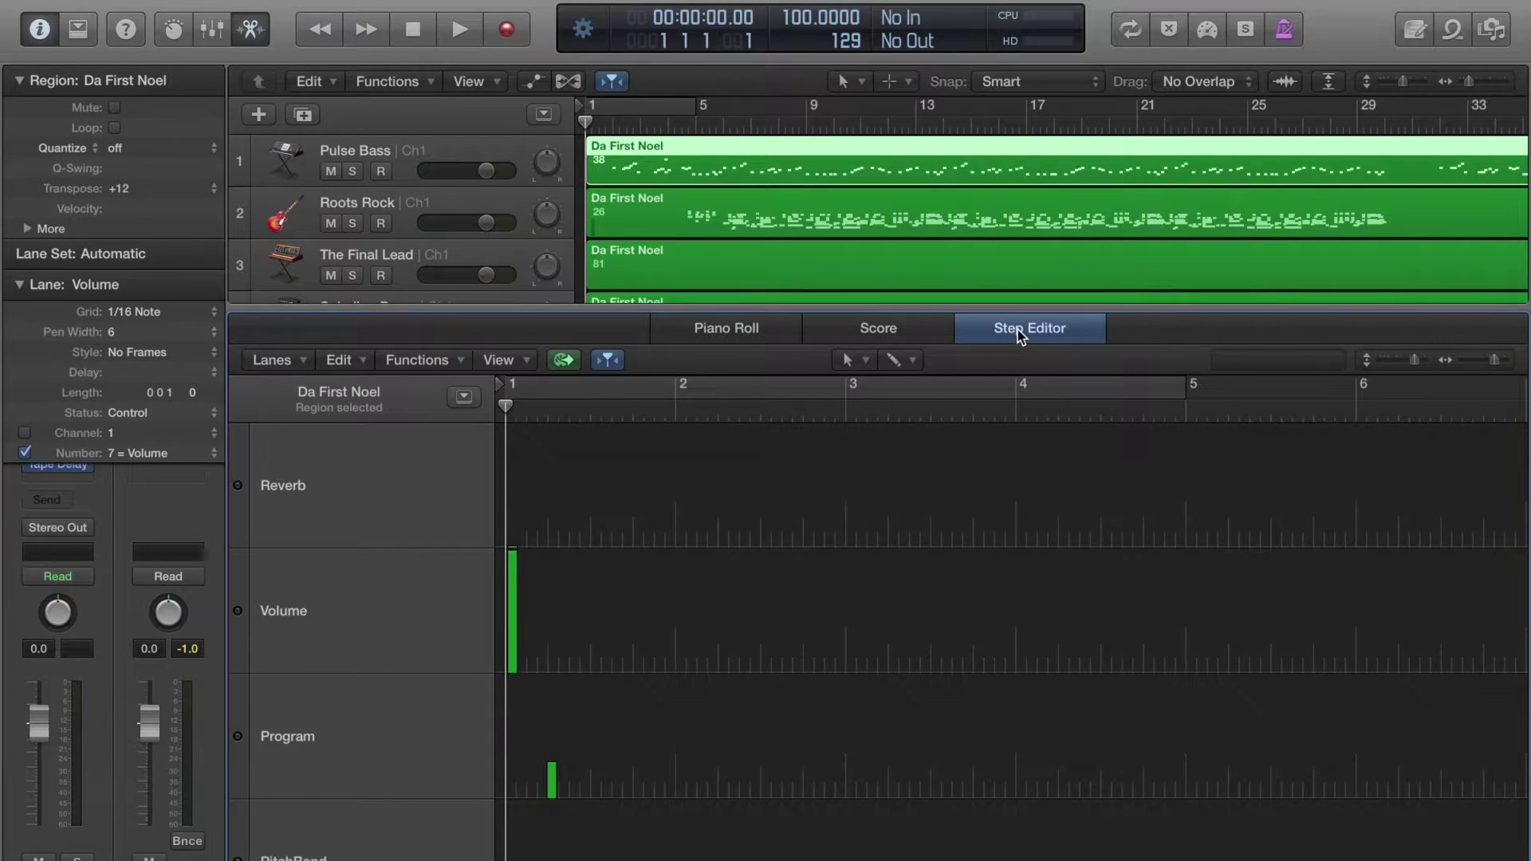
scroll(634, 607, "down", 10)
scroll(635, 608, "up", 10)
Erase the Volume and Program events at the start of the Pulse Bass region with the Eraser Tool.
left_click(905, 361)
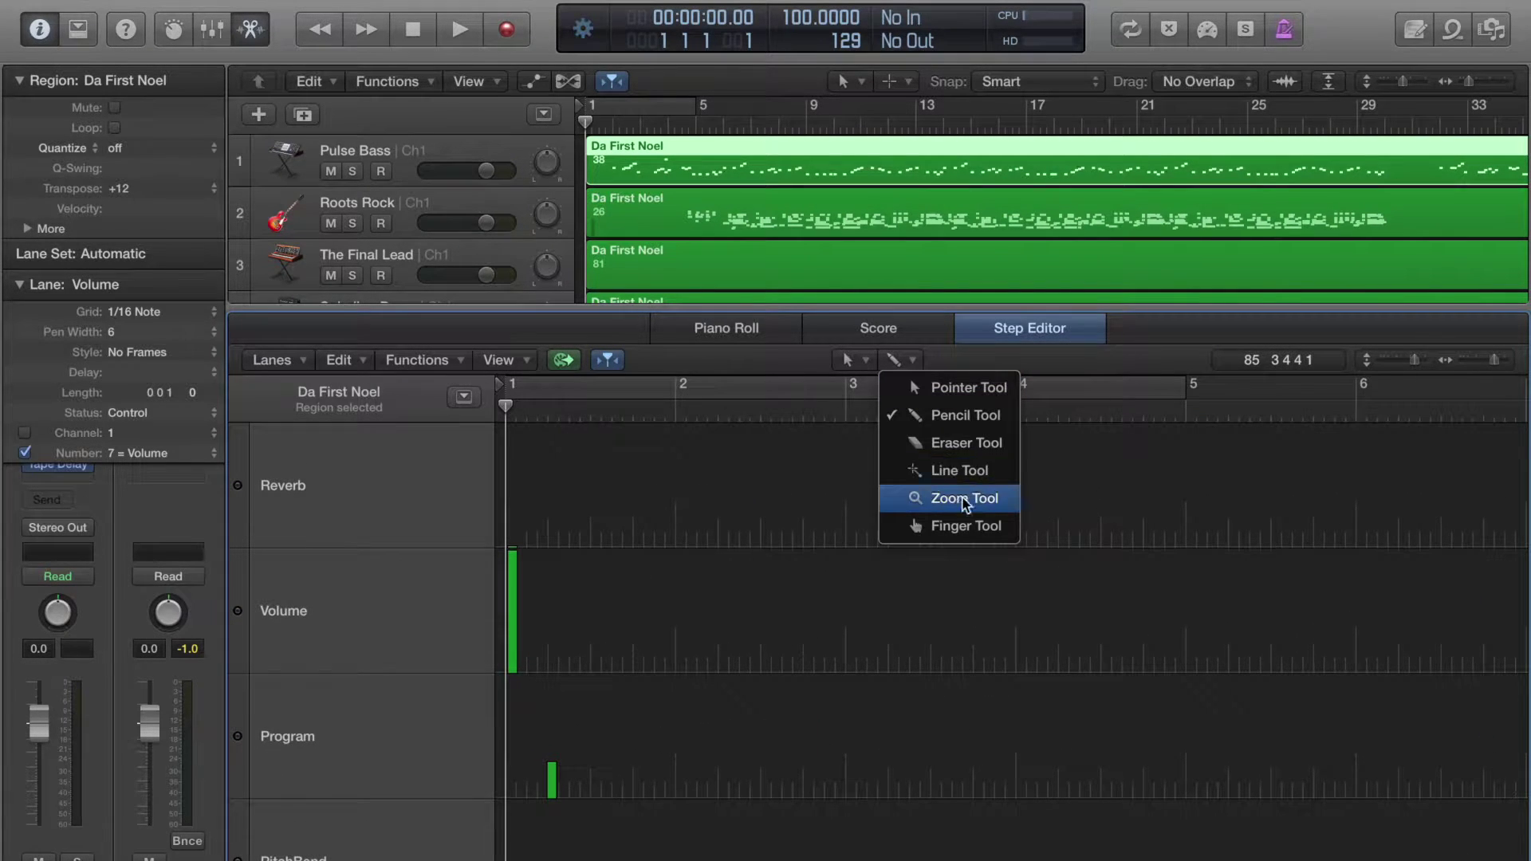
left_click(925, 443)
scroll(724, 551, "down", 1)
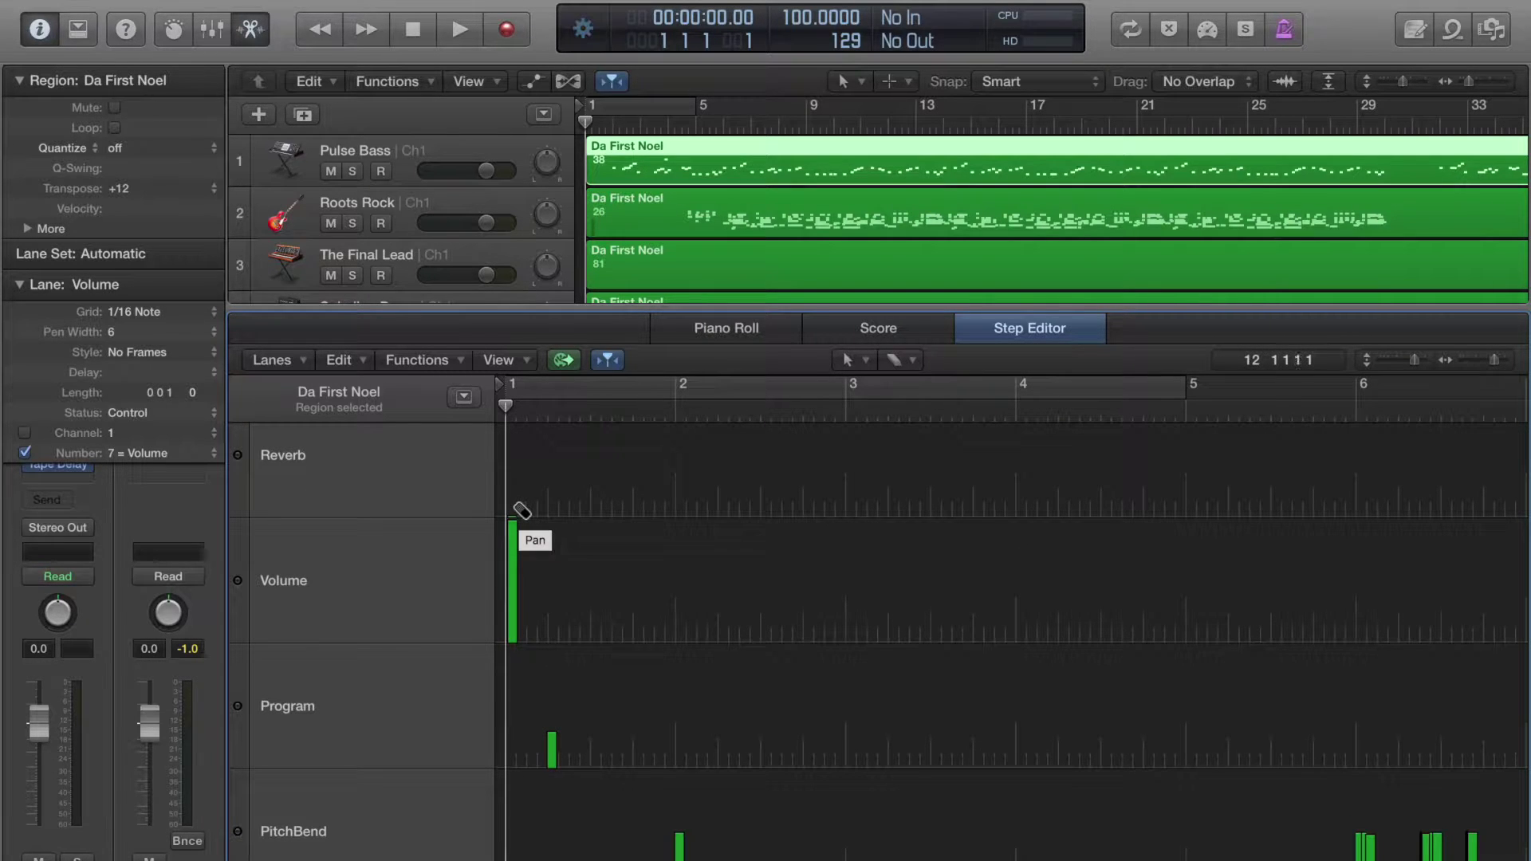
left_click(522, 511)
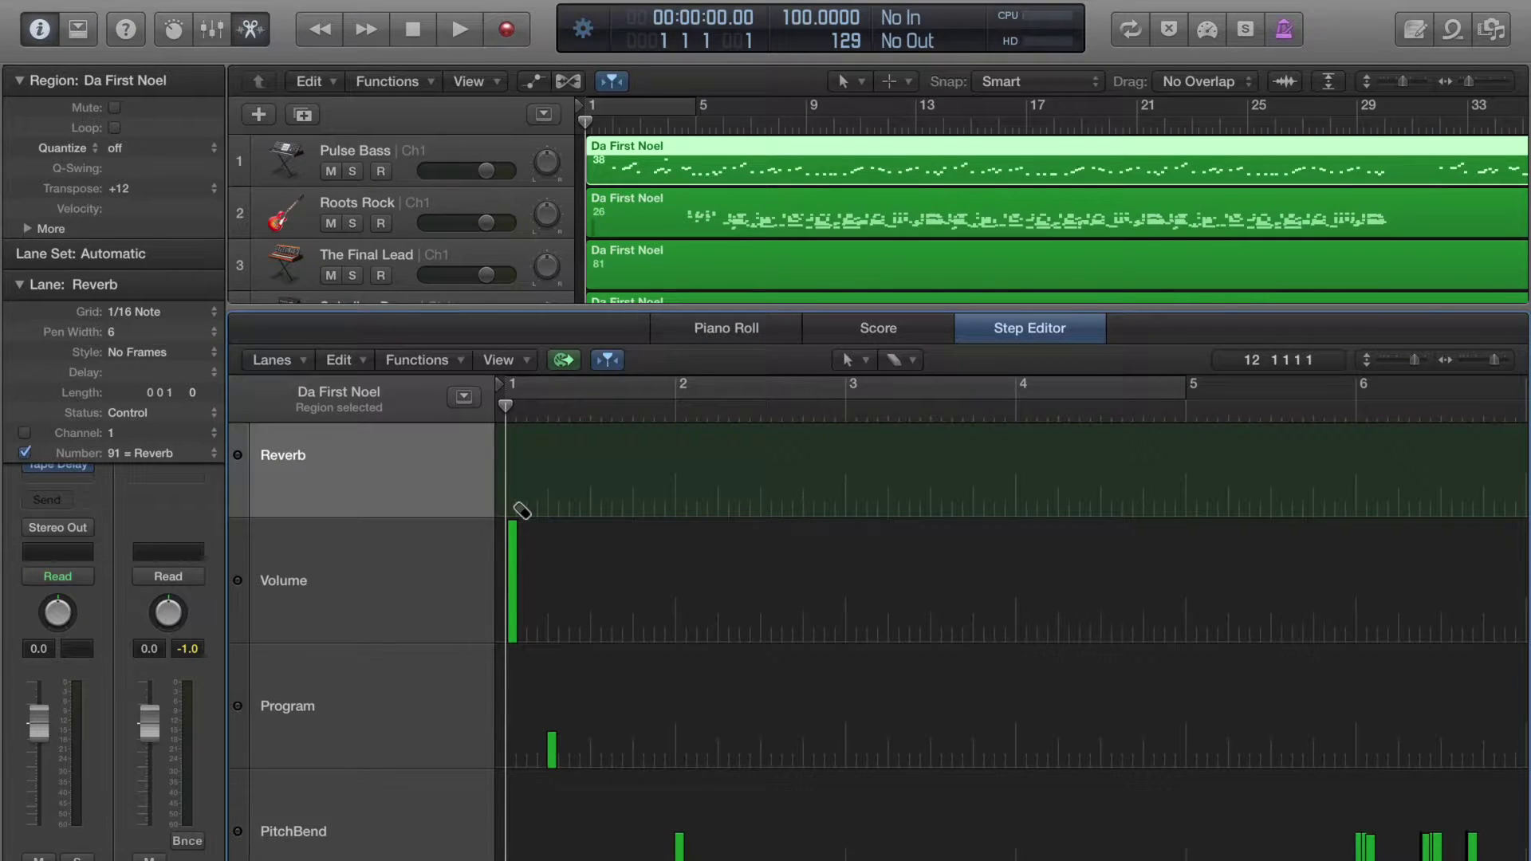
left_click(513, 578)
scroll(559, 638, "down", 2)
left_click(549, 684)
Examine the Pulse Bass region's note lanes and its Reverb, Volume and Program lanes for remaining events.
scroll(552, 686, "down", 3)
scroll(547, 535, "down", 15)
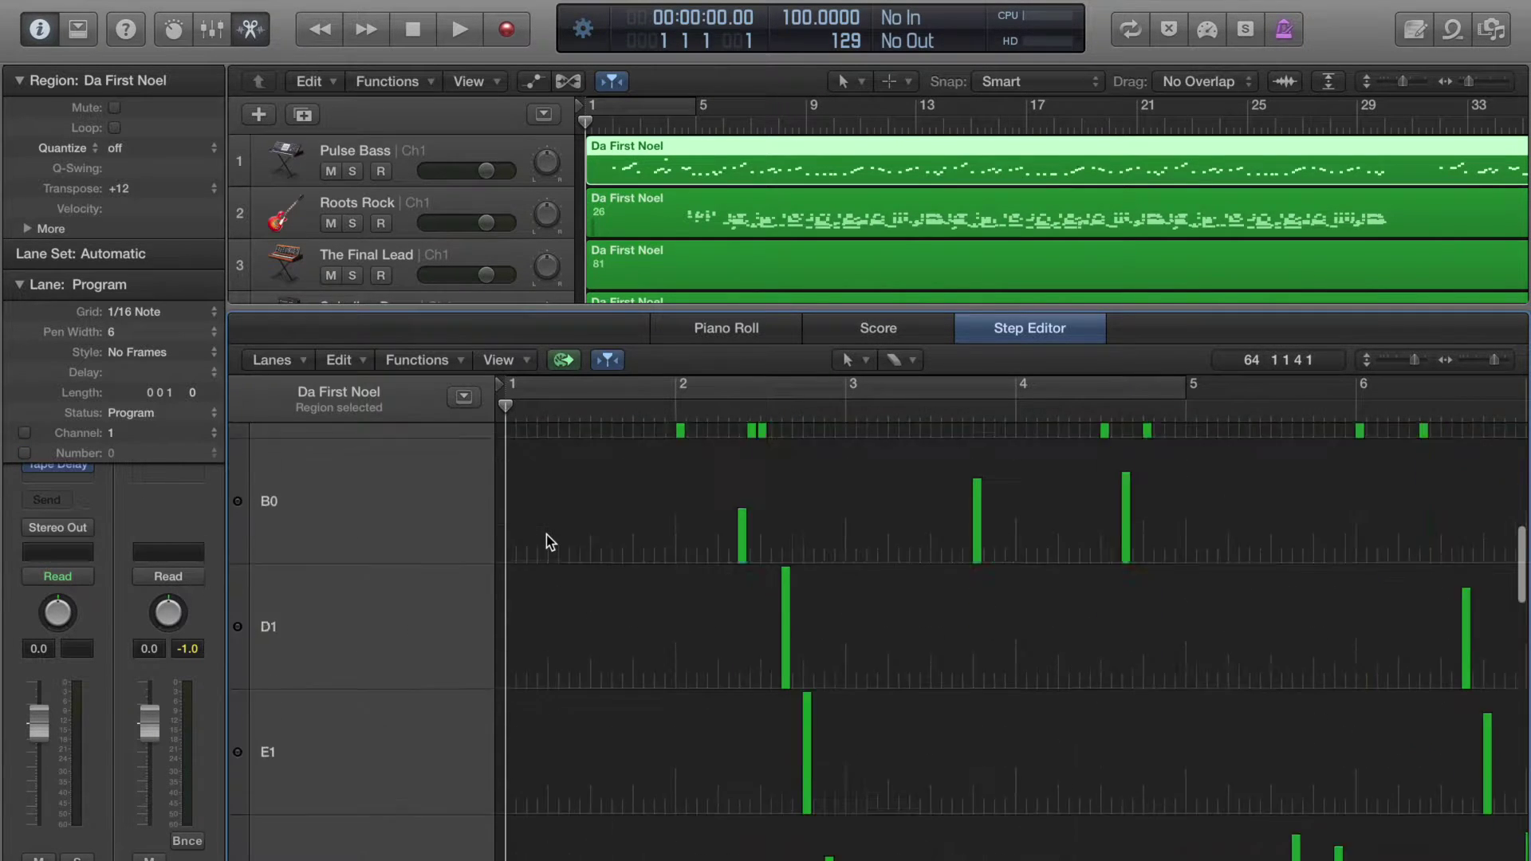
scroll(547, 534, "down", 3)
left_click(320, 698)
left_click(319, 616)
left_click(327, 486)
scroll(327, 487, "up", 15)
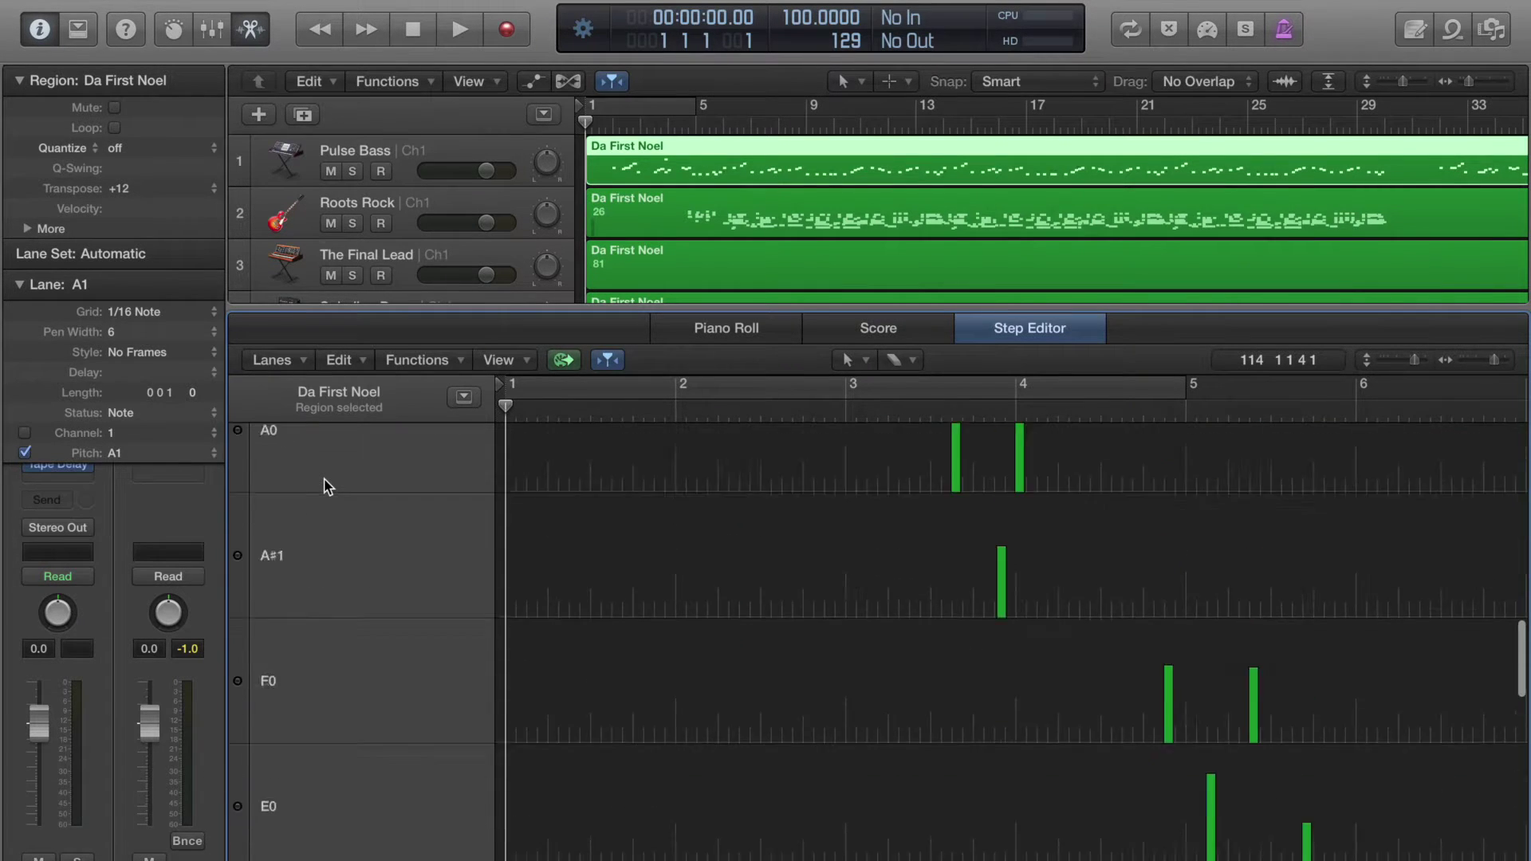
left_click(375, 481)
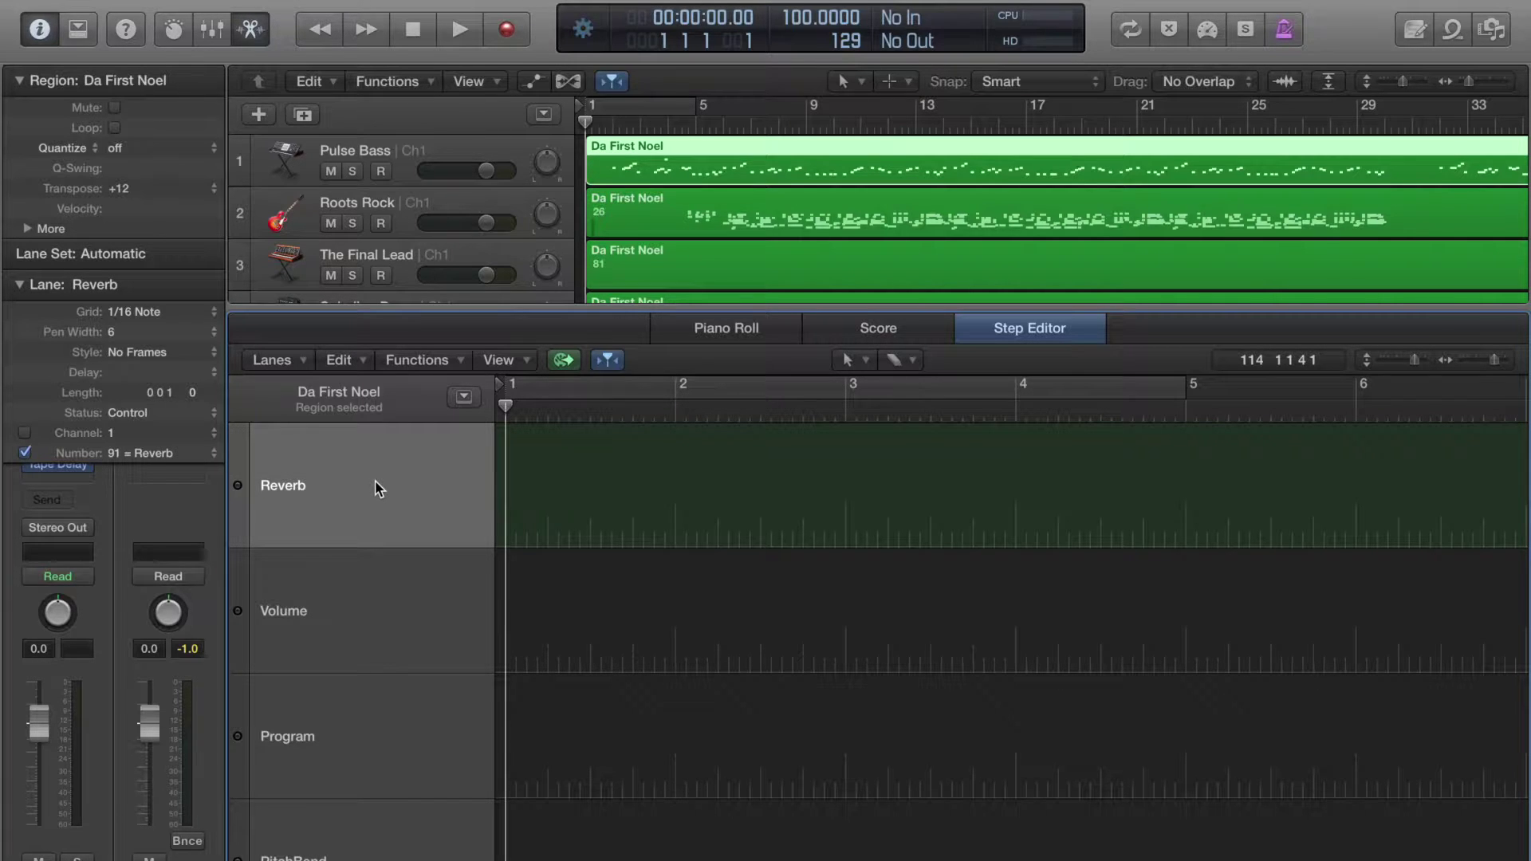
left_click(379, 600)
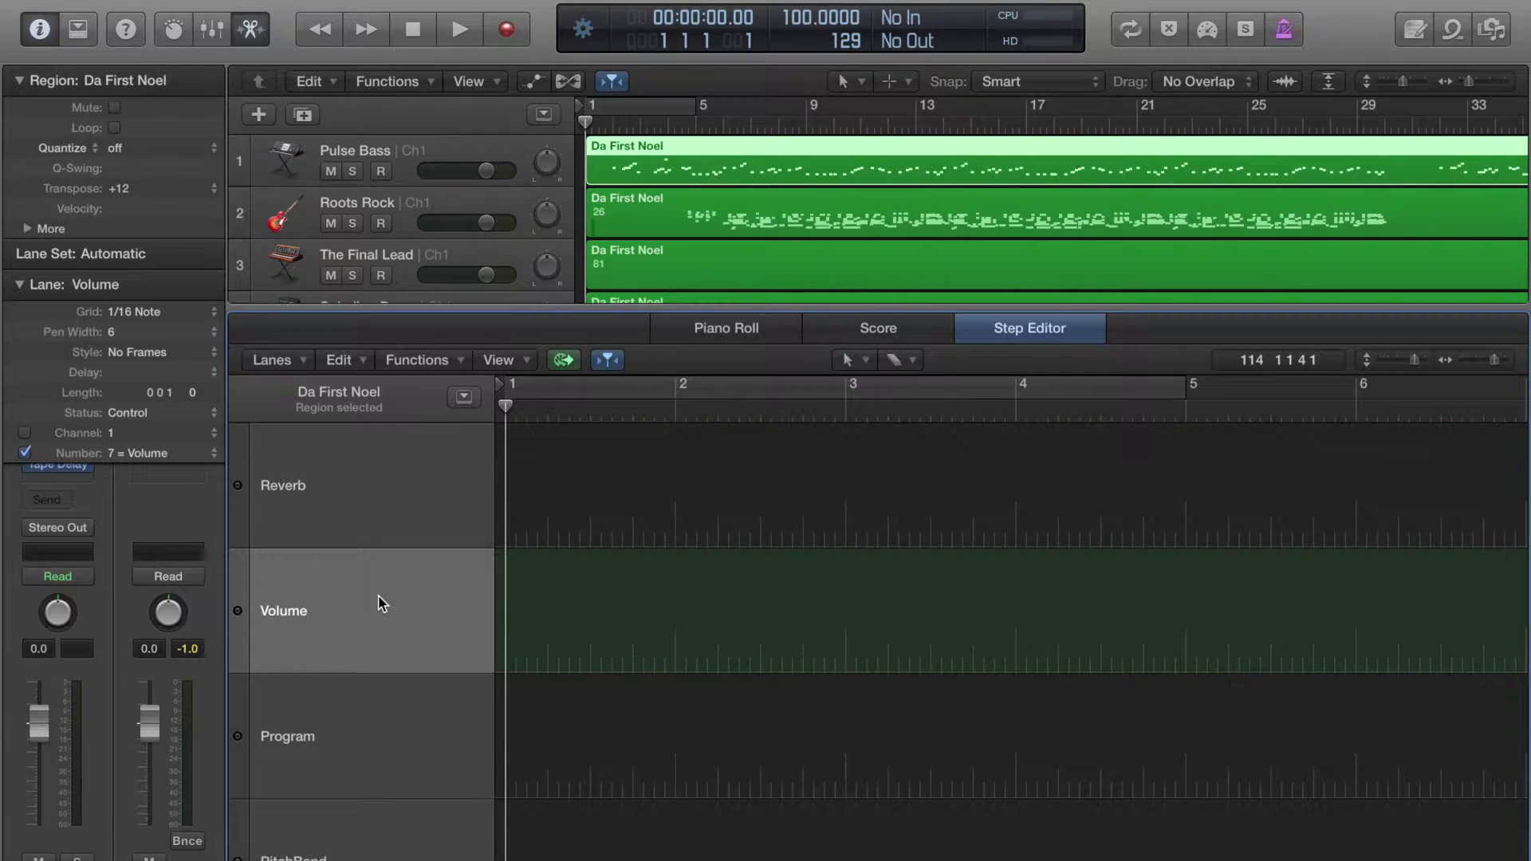
scroll(383, 614, "down", 2)
left_click(397, 677)
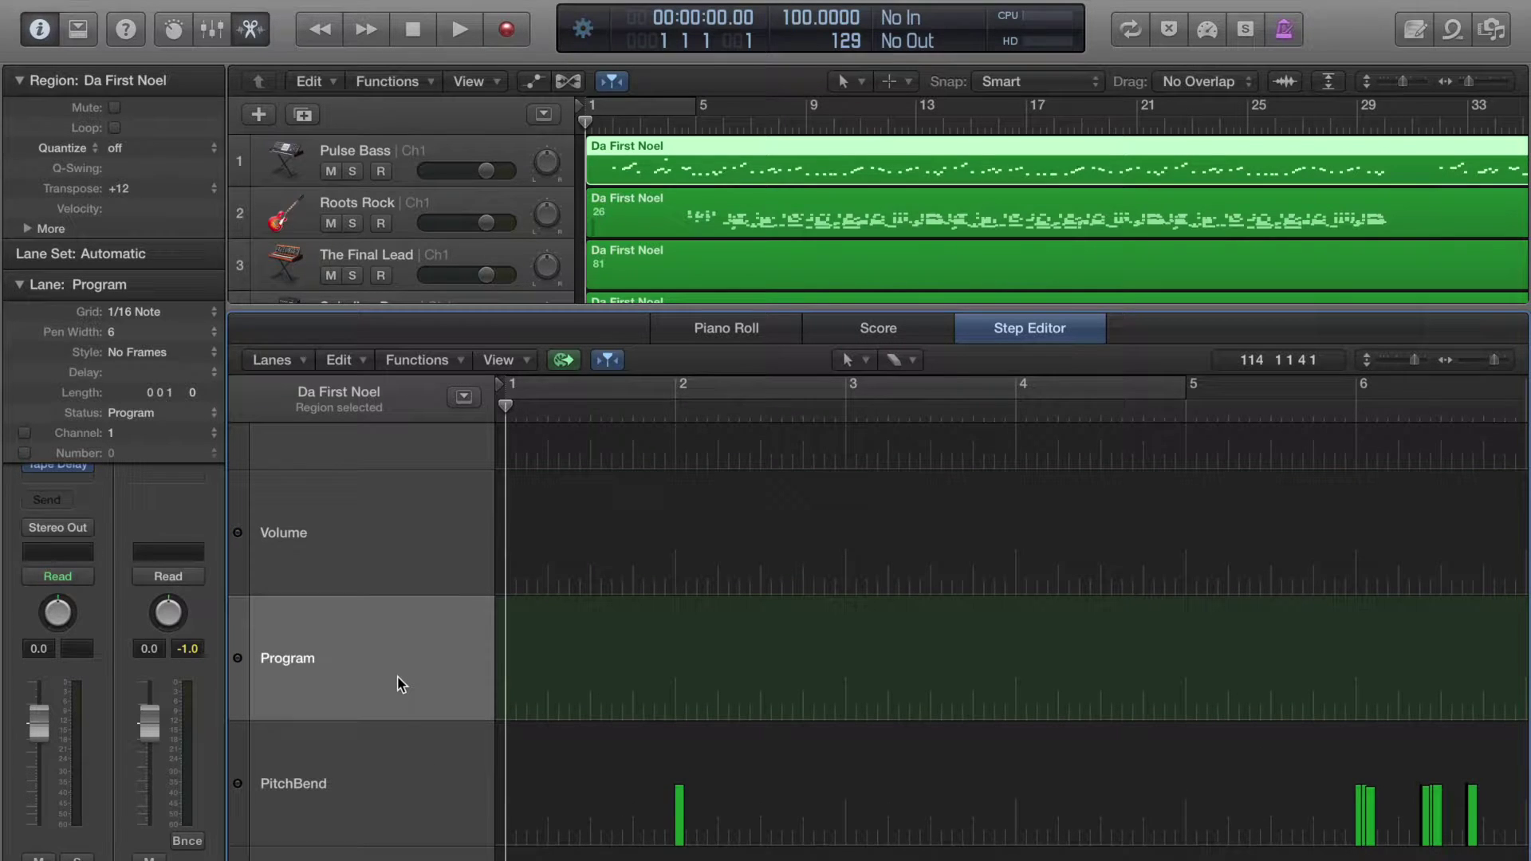
Erase the Program and Volume events at the start of the Roots Rock region.
scroll(398, 676, "up", 2)
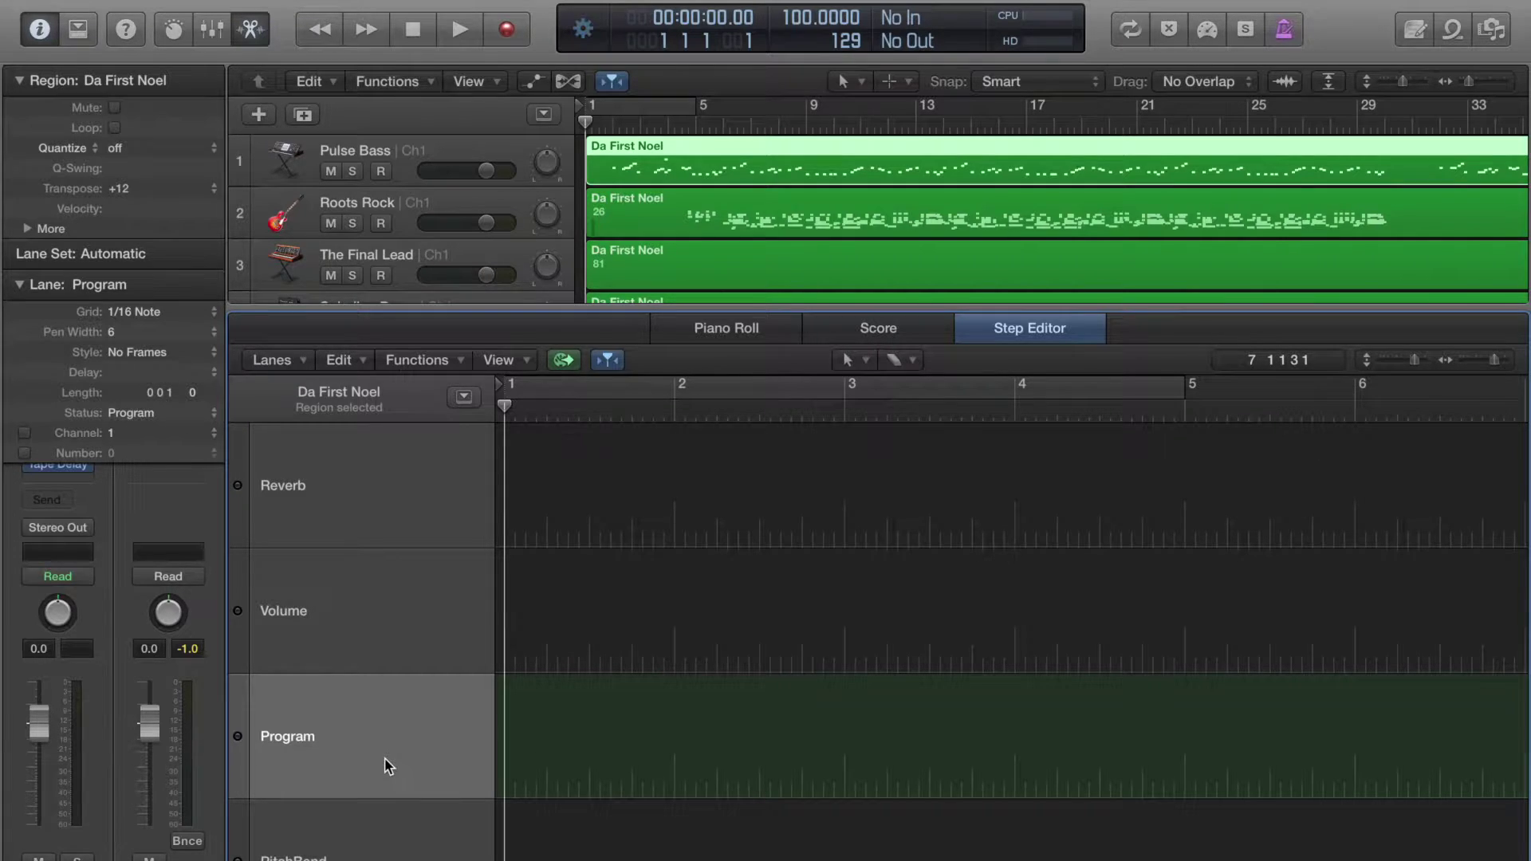
left_click(624, 217)
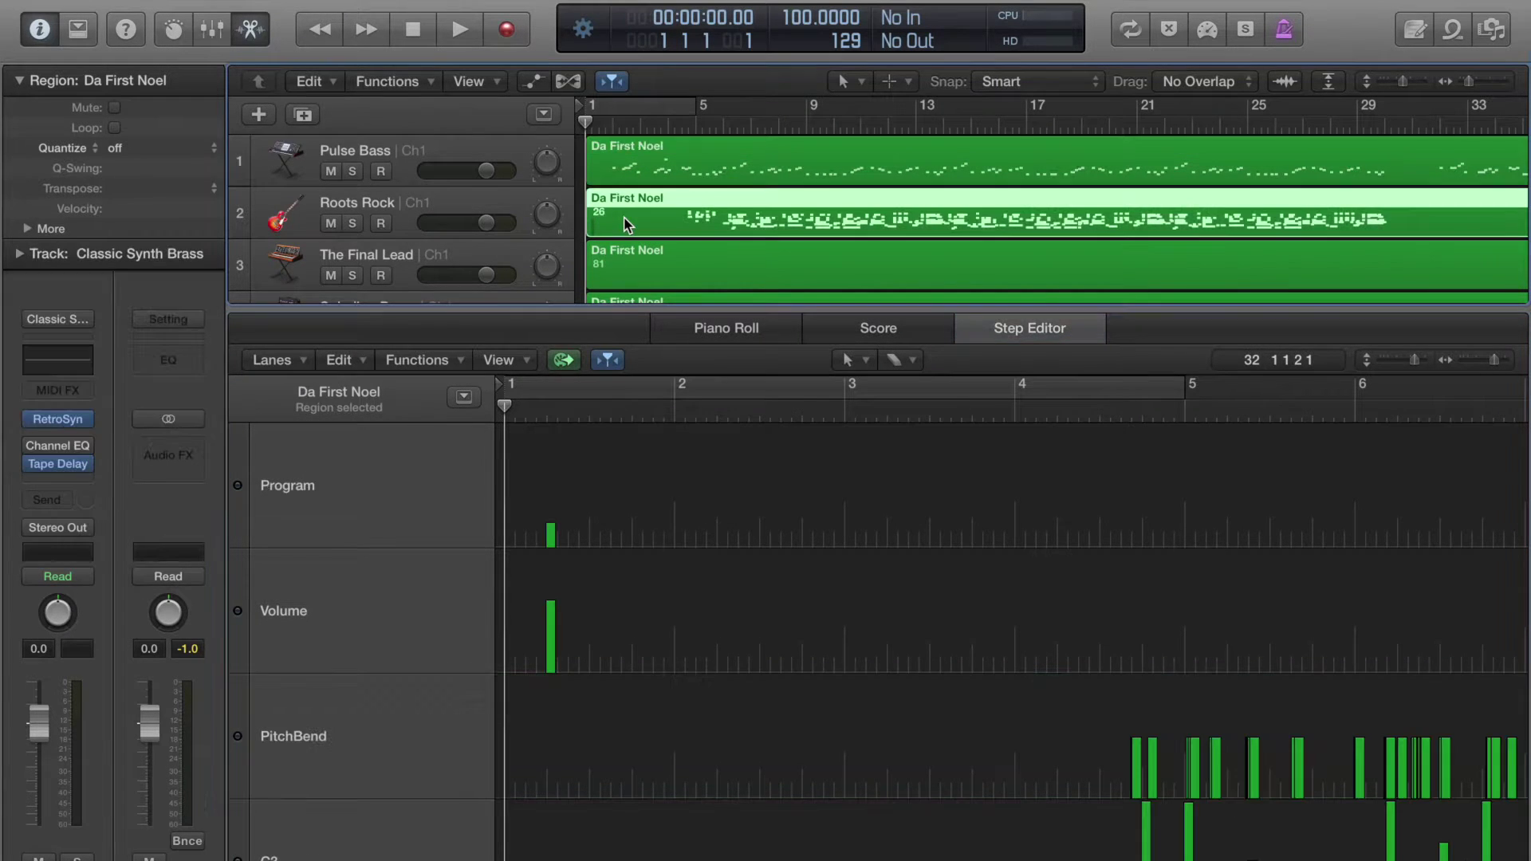
left_click(554, 536)
left_click(552, 650)
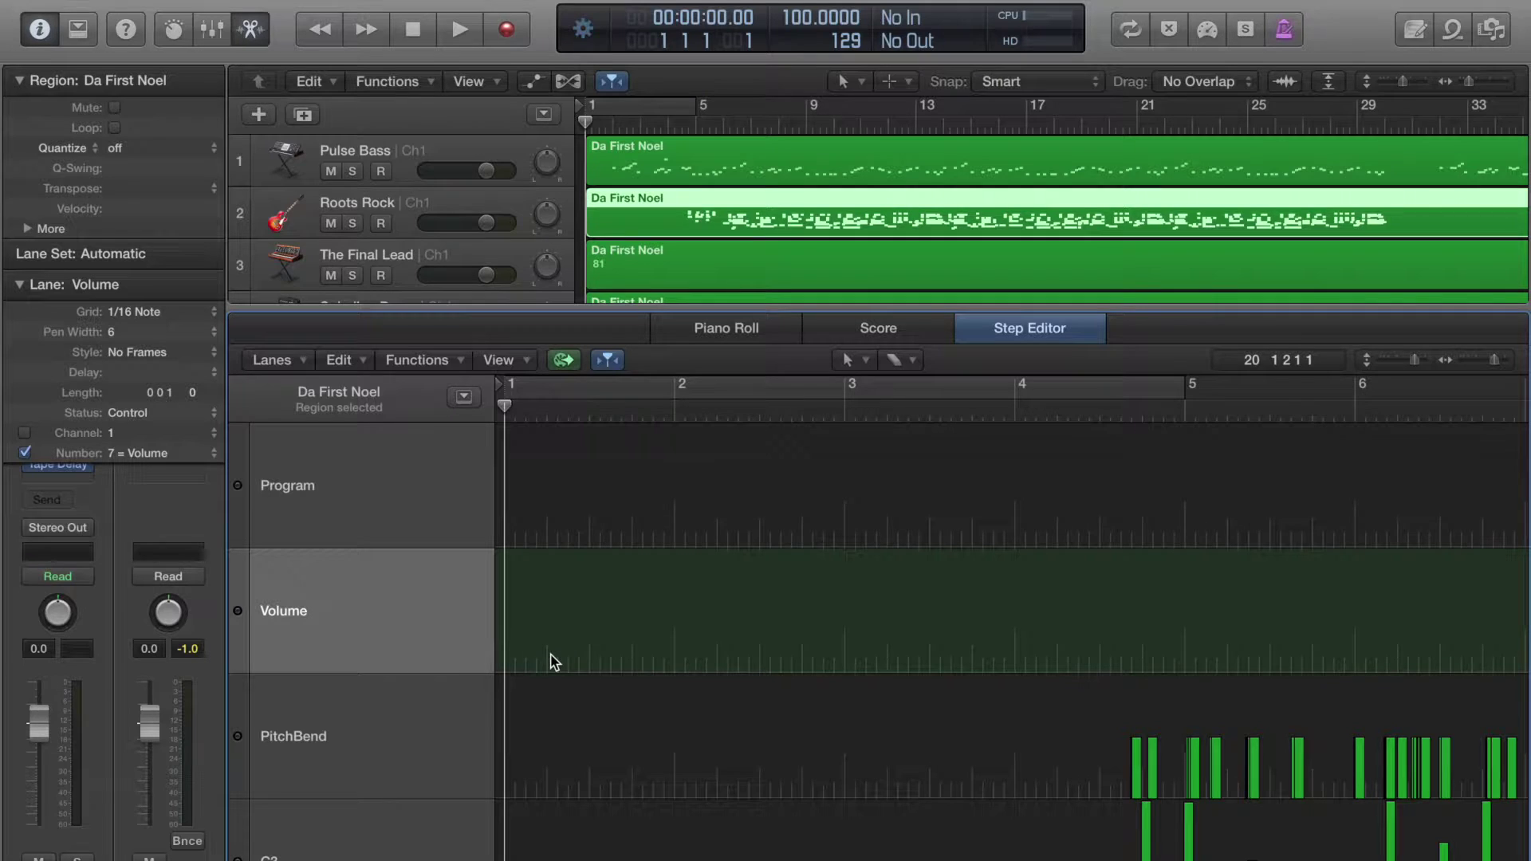
Erase the Program events at the start of The Final Lead and Spiraling Down regions.
left_click(650, 267)
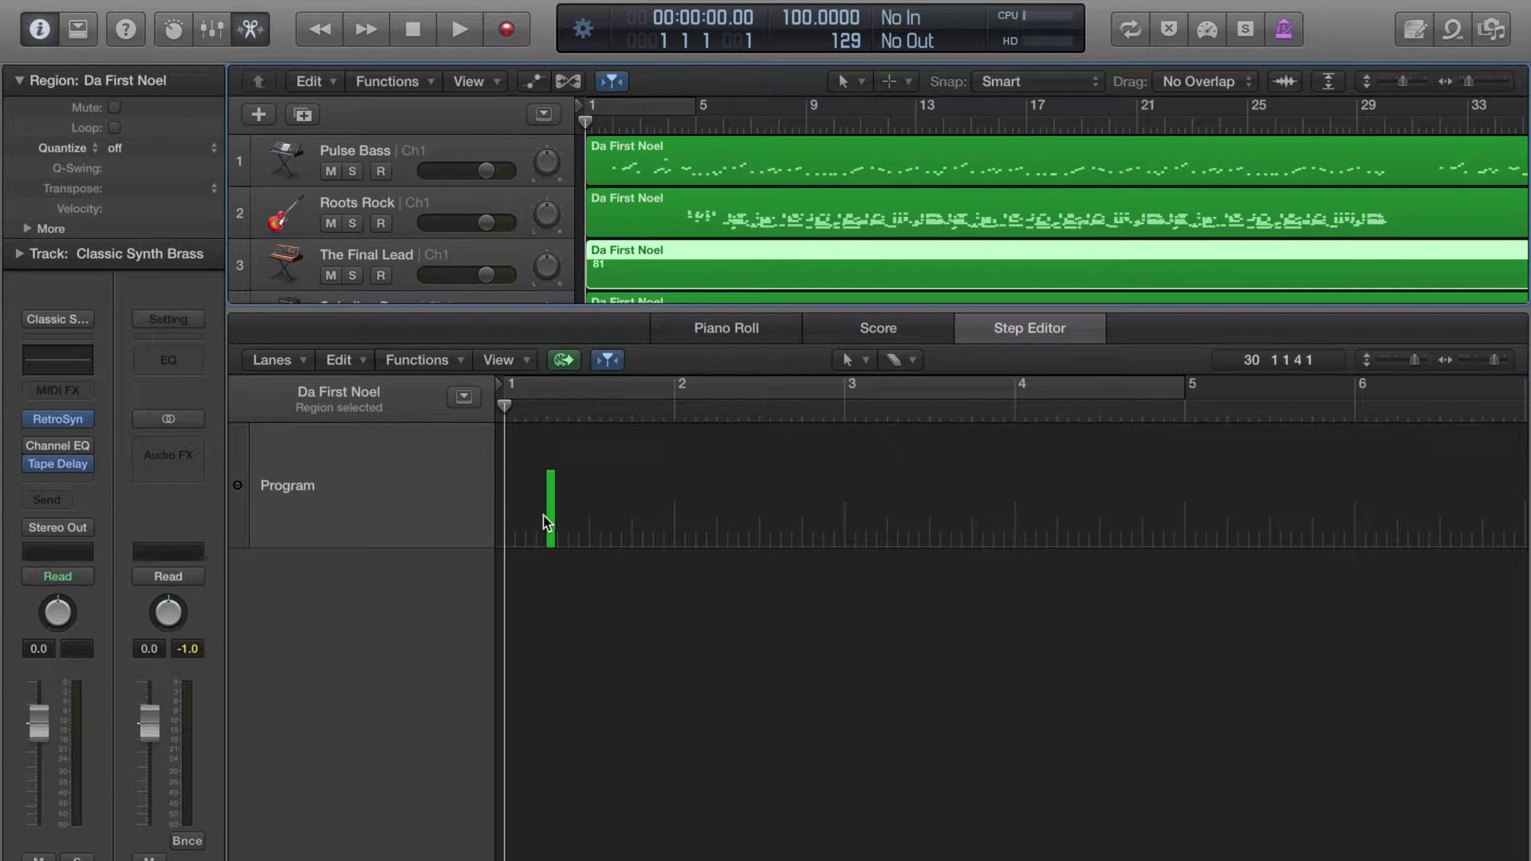
left_click(547, 522)
scroll(680, 169, "down", 2)
left_click(643, 239)
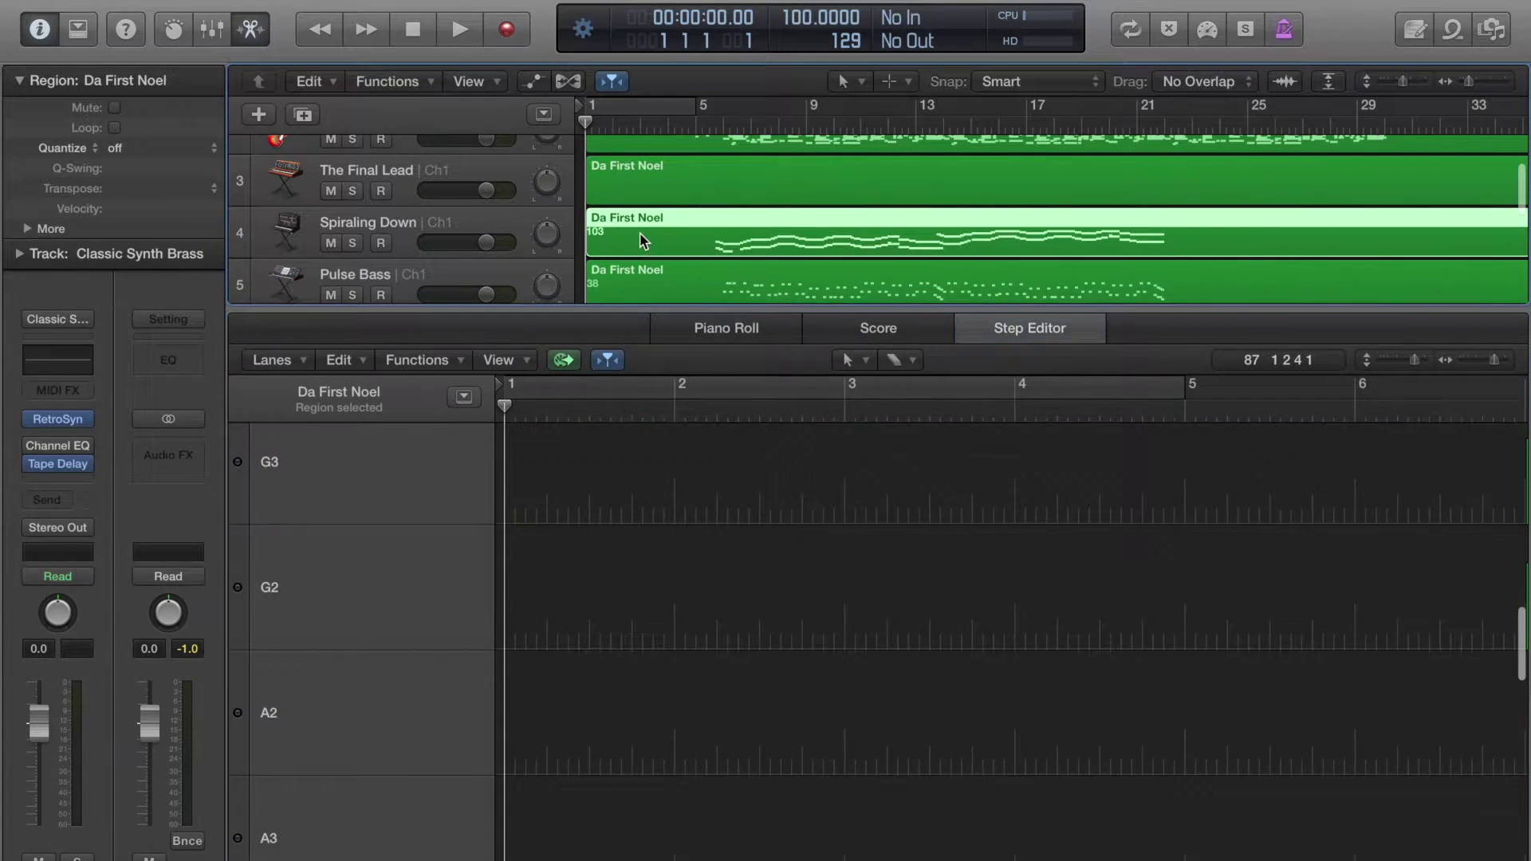
scroll(549, 513, "up", 5)
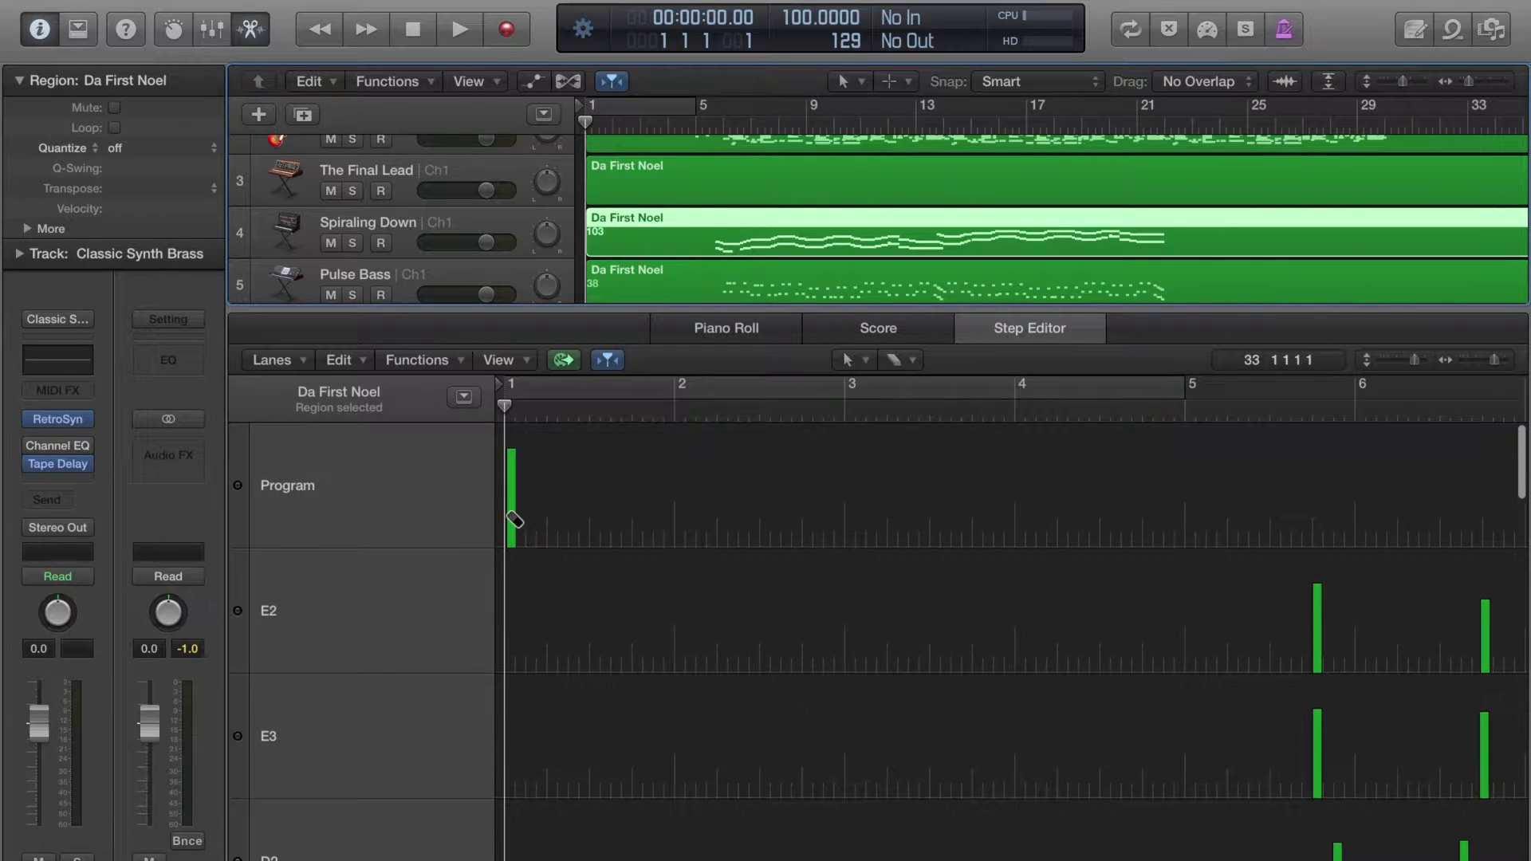
left_click(515, 520)
Erase the Program event at the start of the second Pulse Bass region, on track 5.
scroll(667, 271, "down", 2)
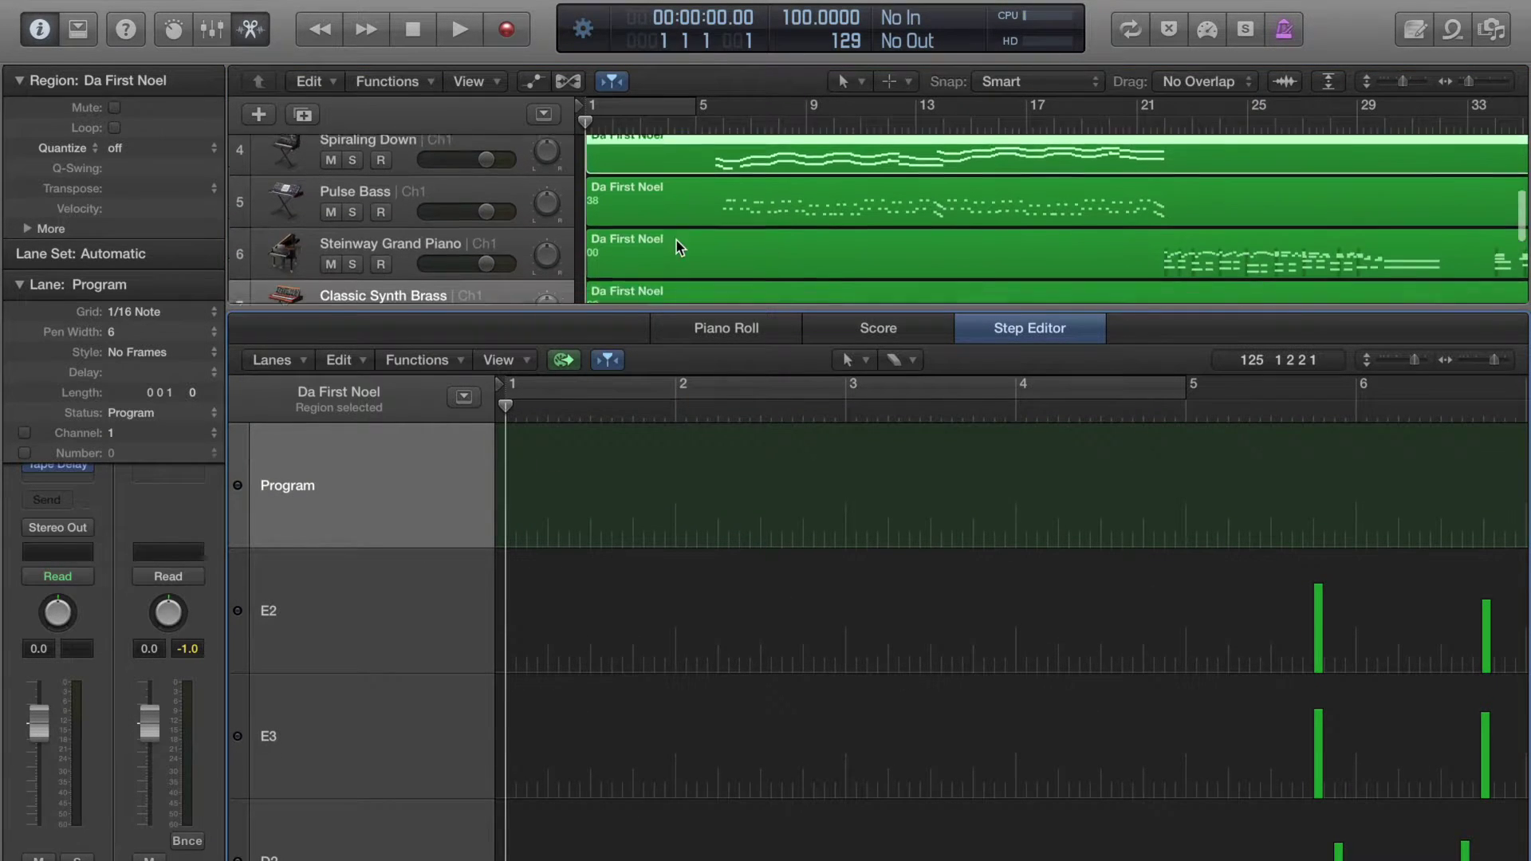
left_click(638, 205)
scroll(576, 555, "up", 3)
scroll(576, 556, "down", 1)
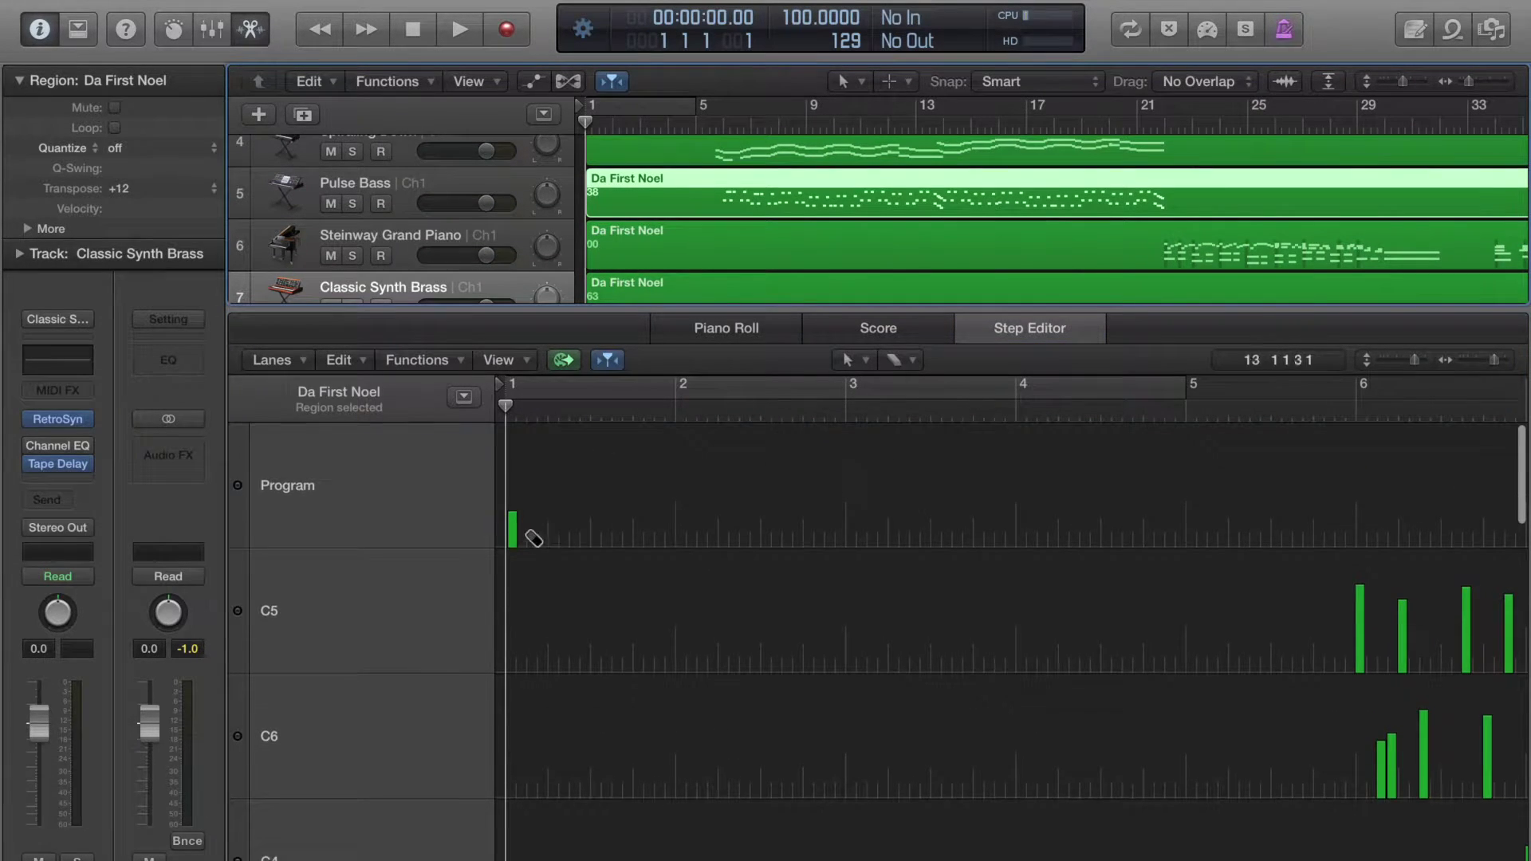
left_click(534, 536)
Erase the Volume and Program events at the start of the Steinway Grand Piano region.
scroll(705, 284, "down", 1)
scroll(705, 285, "down", 1)
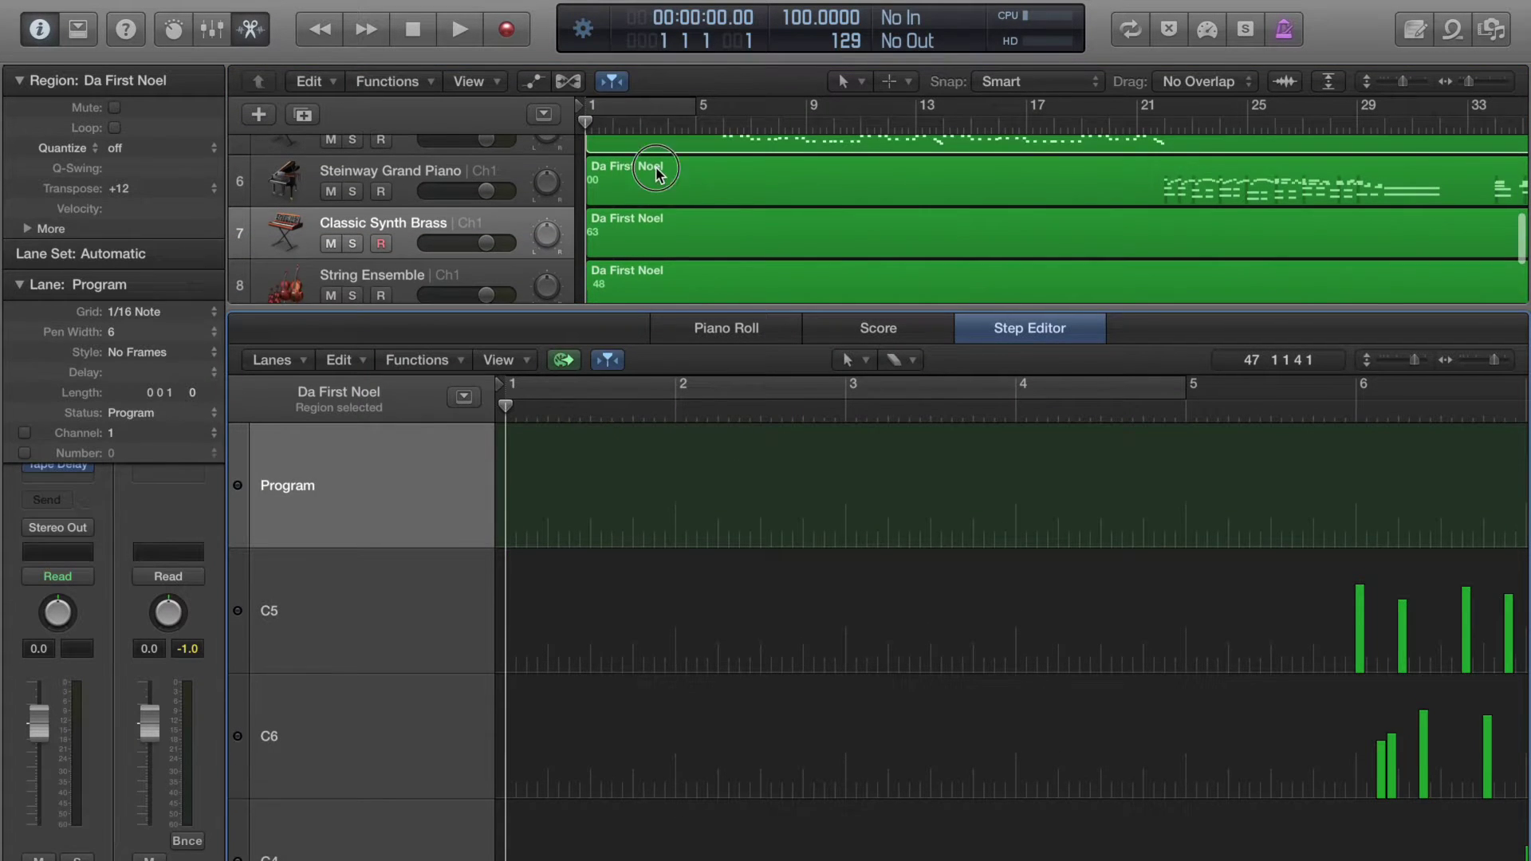
left_click(705, 192)
scroll(533, 558, "up", 2)
left_click(524, 631)
left_click(514, 658)
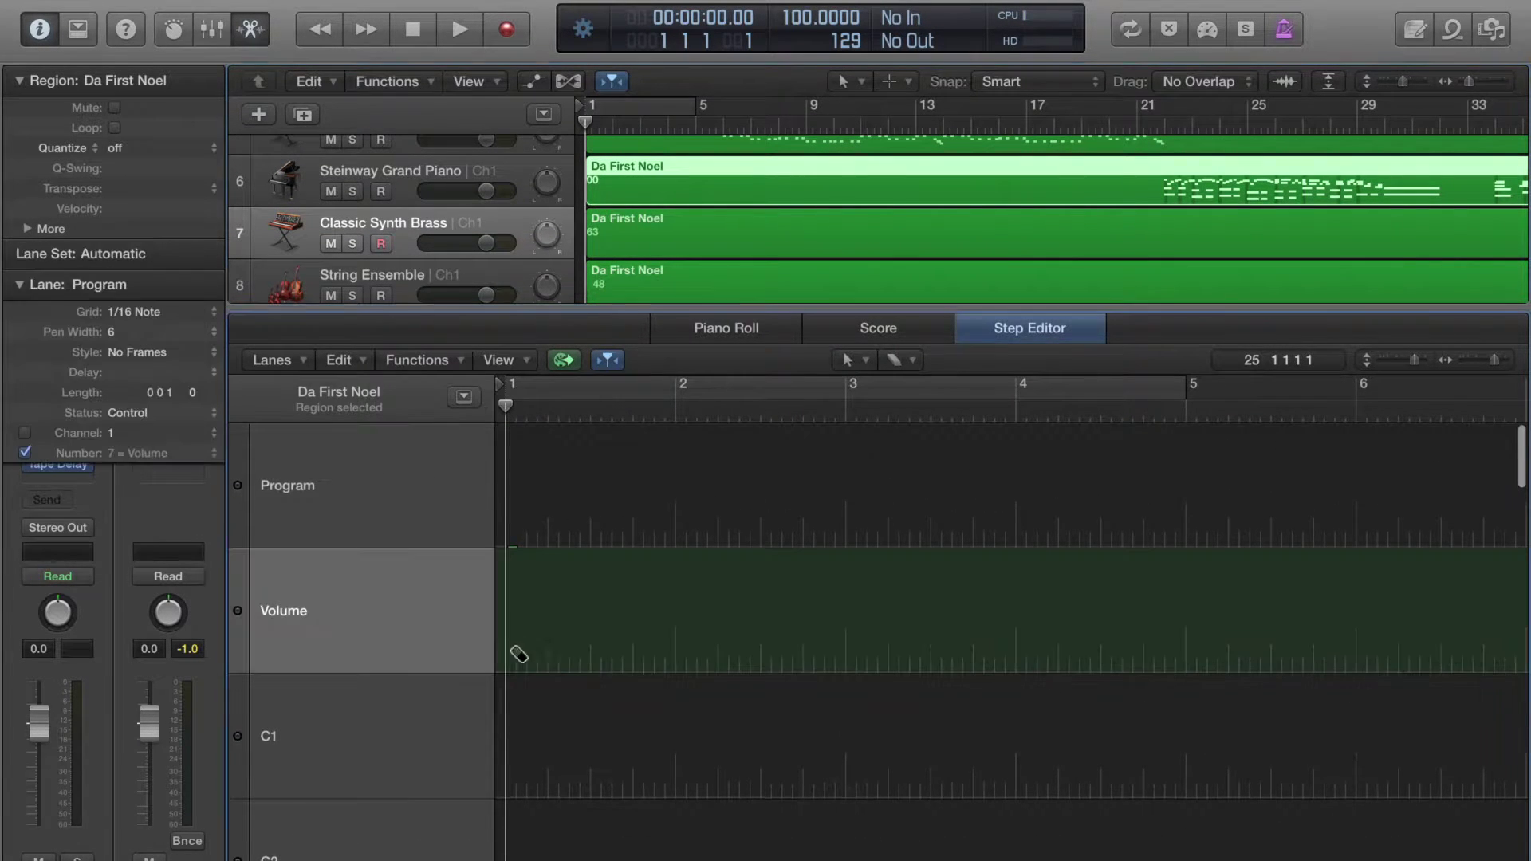
left_click(516, 530)
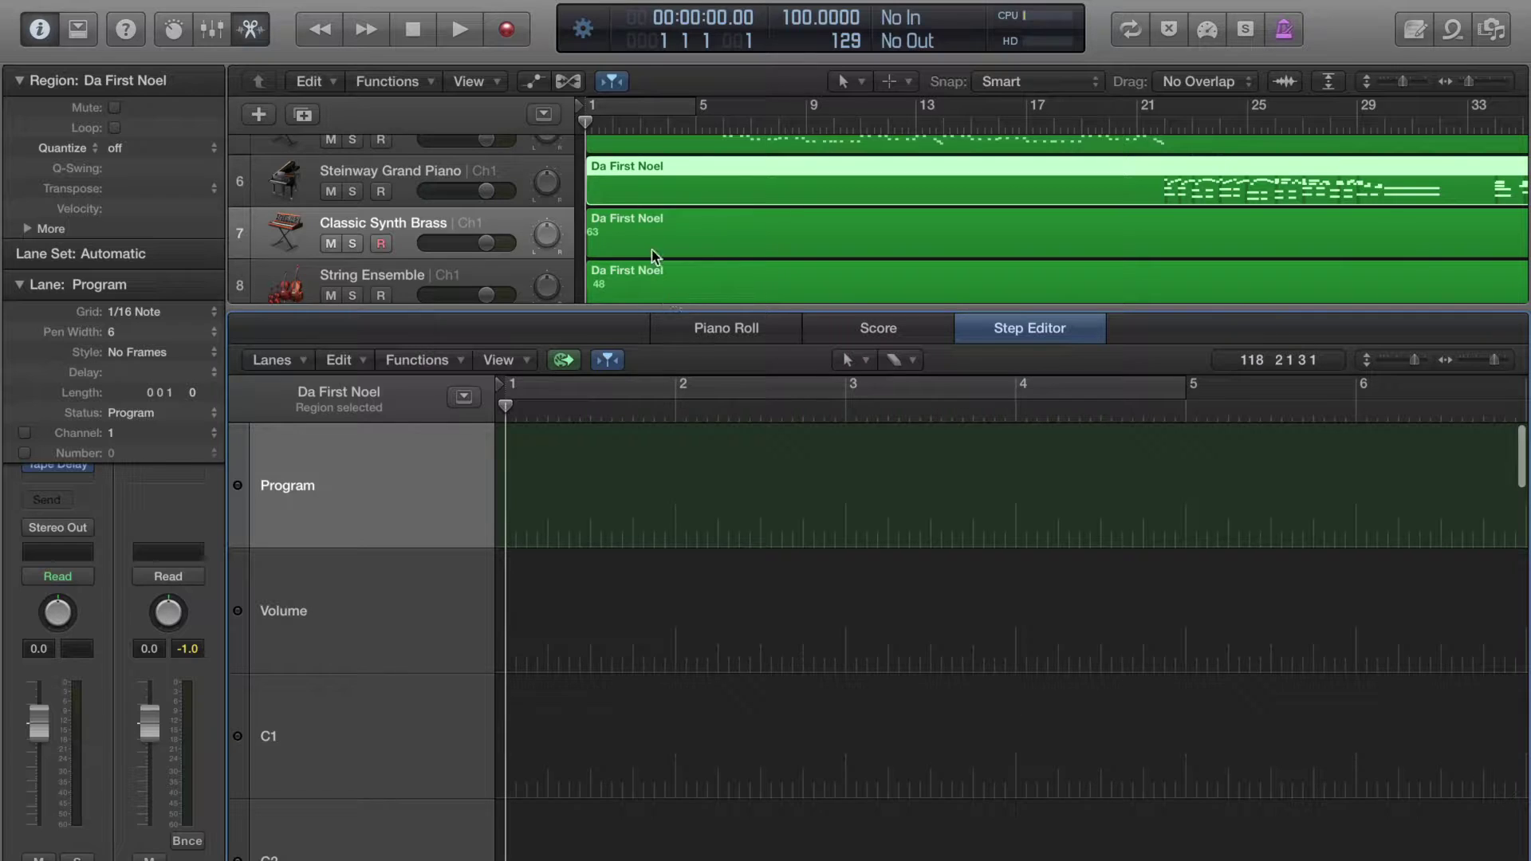
Erase the Reverb and Volume events at the start of the Classic Synth Brass region.
left_click(663, 252)
left_click(517, 510)
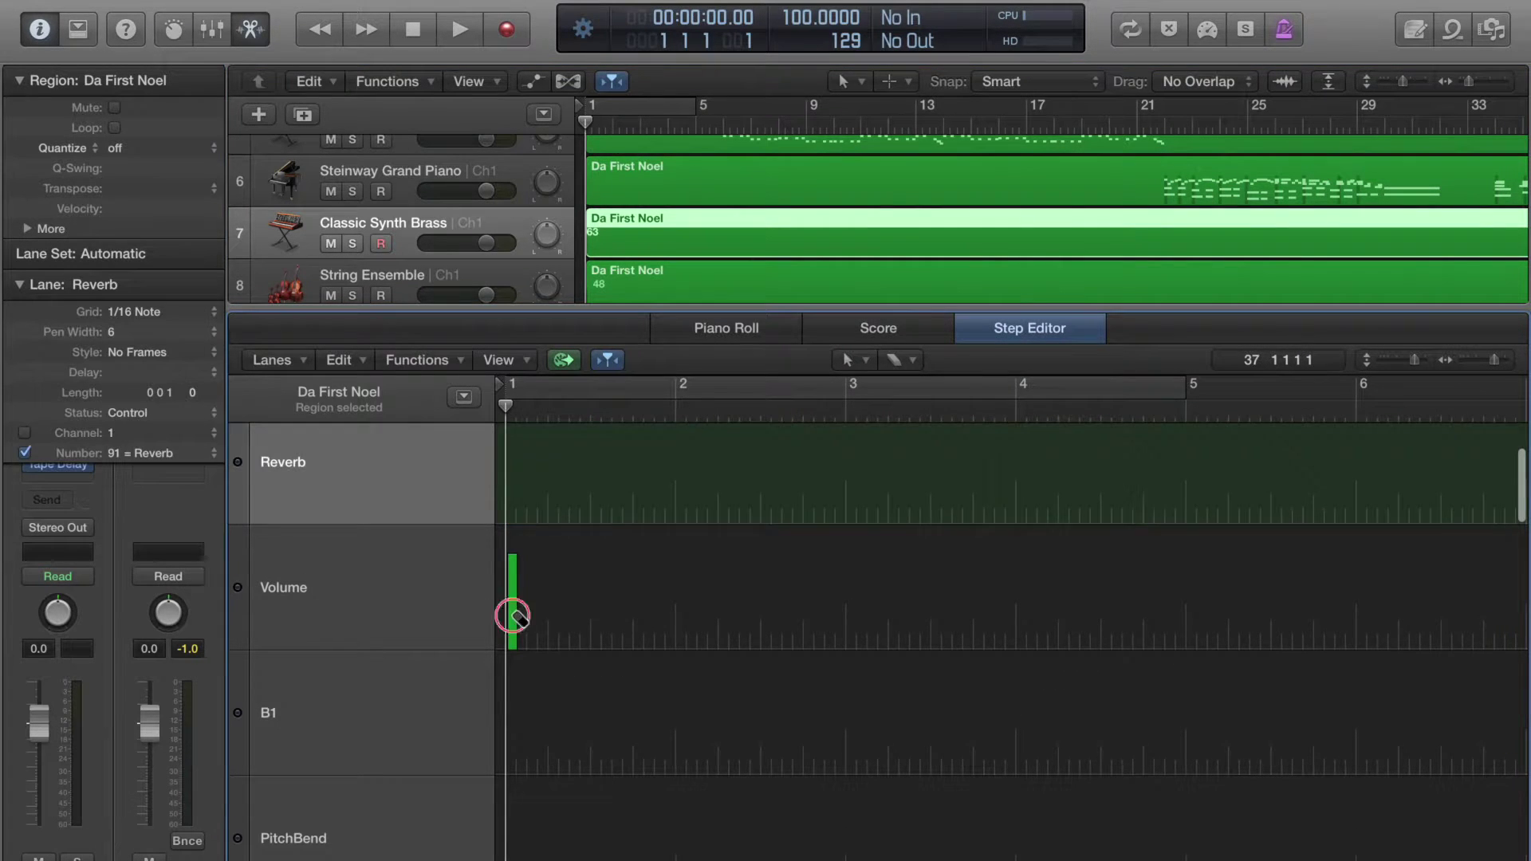
left_click(518, 619)
Erase the Volume and Program events in the first bar of the String Ensemble region.
scroll(743, 251, "down", 3)
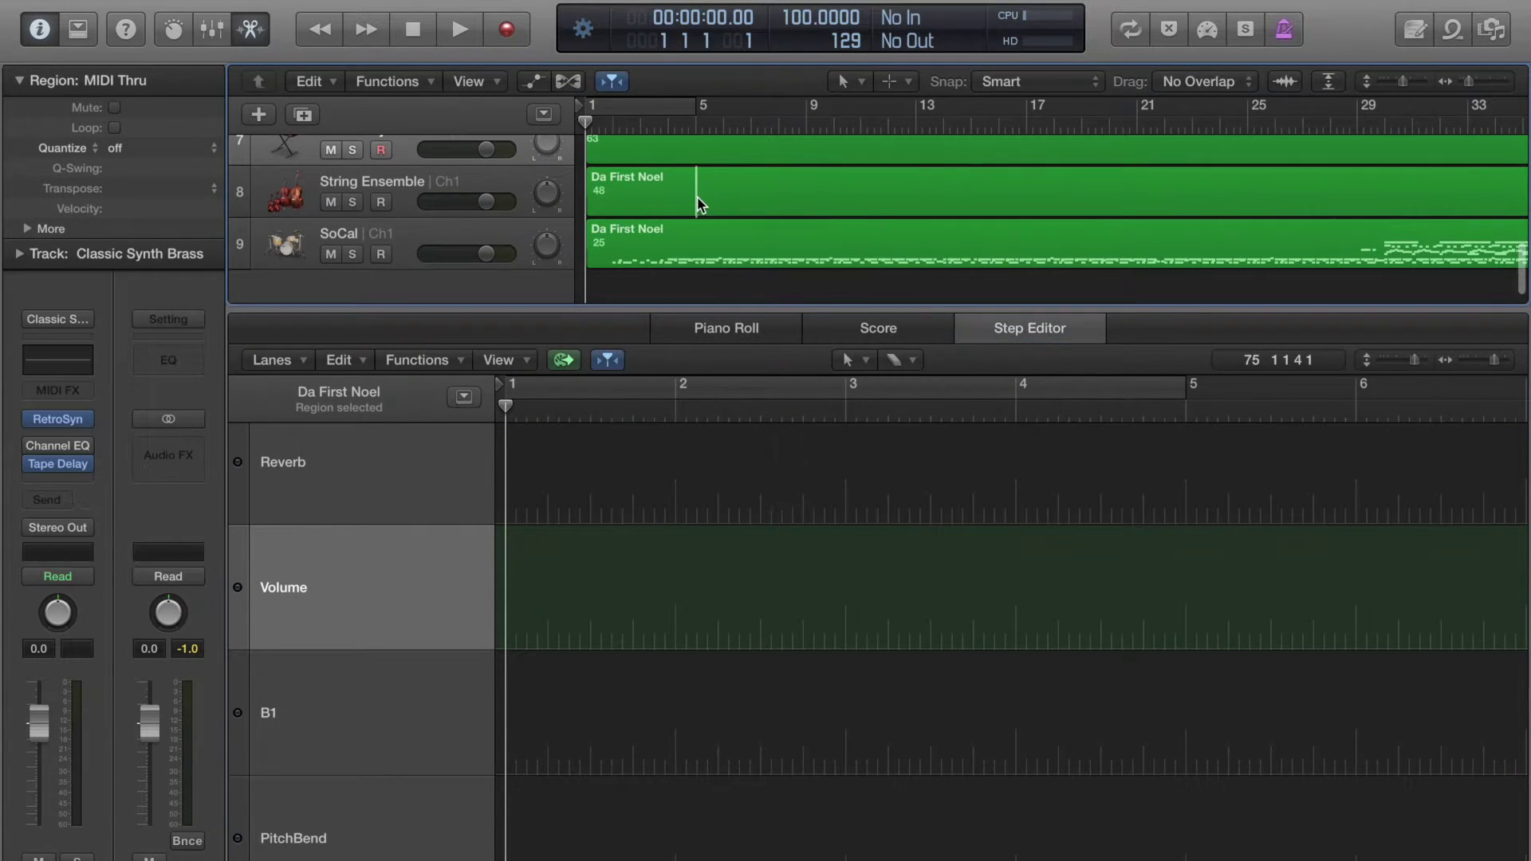
left_click(650, 204)
scroll(565, 490, "up", 3)
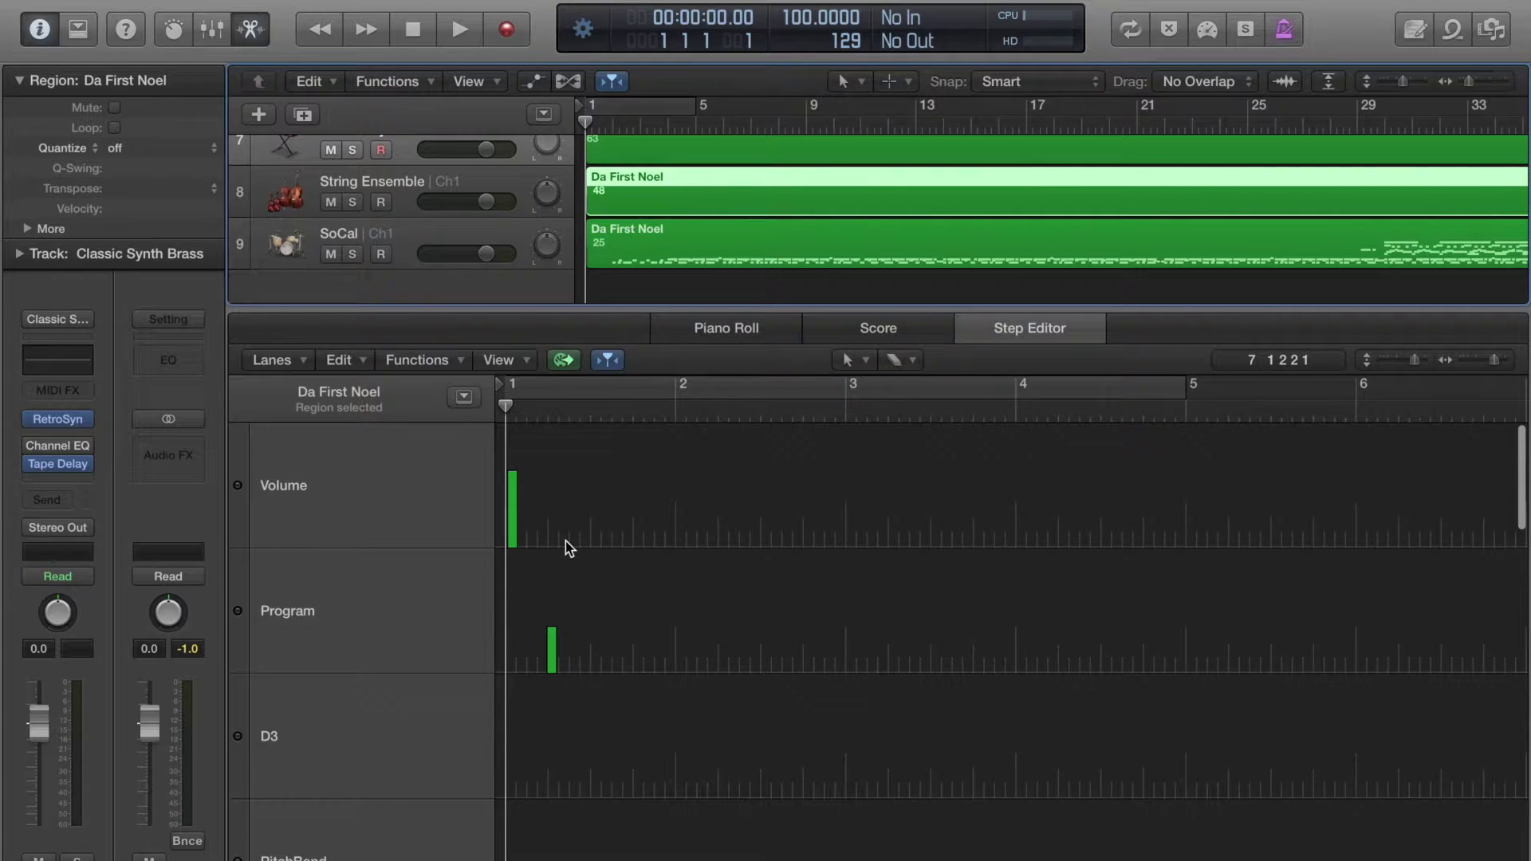
left_click(513, 532)
left_click(557, 662)
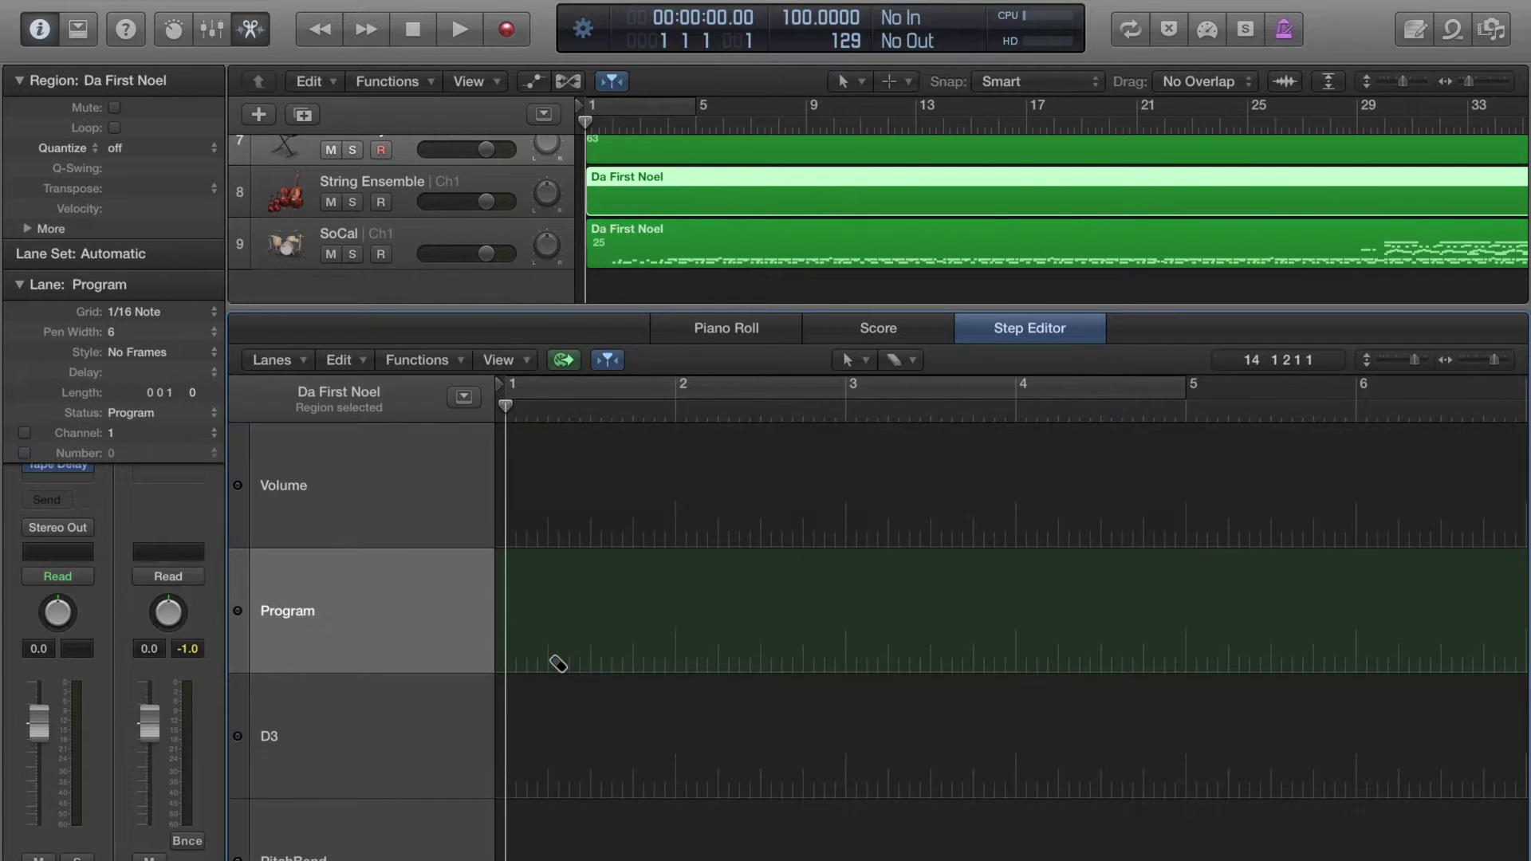
Erase the Program, Non-Reg. MSB, Non-Reg. LSB, Data MSB and Volume events in the first bar of the SoCal region.
left_click(680, 249)
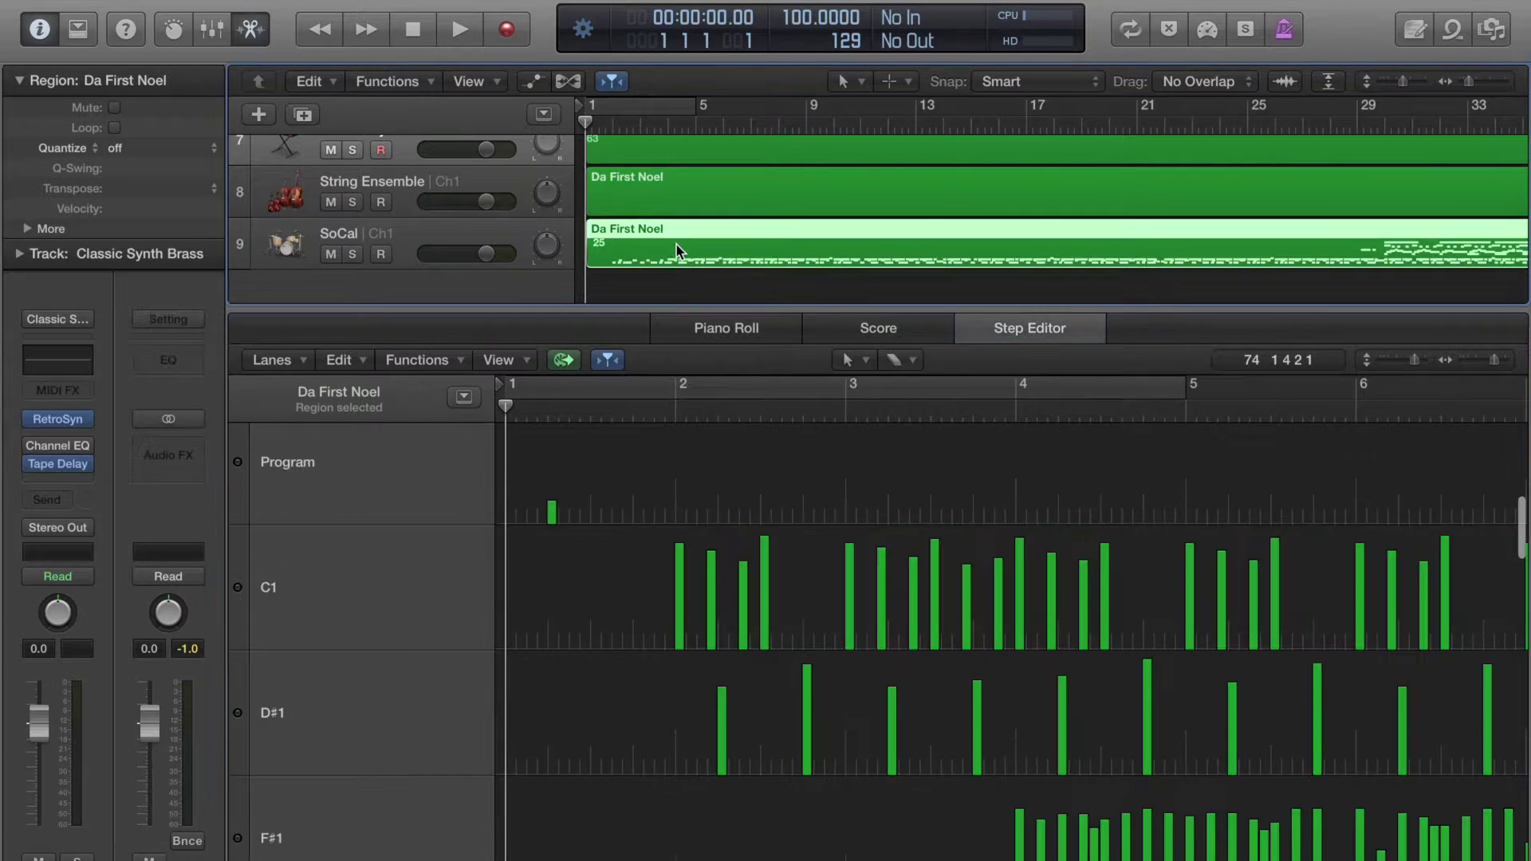
left_click(555, 515)
scroll(558, 715, "up", 5)
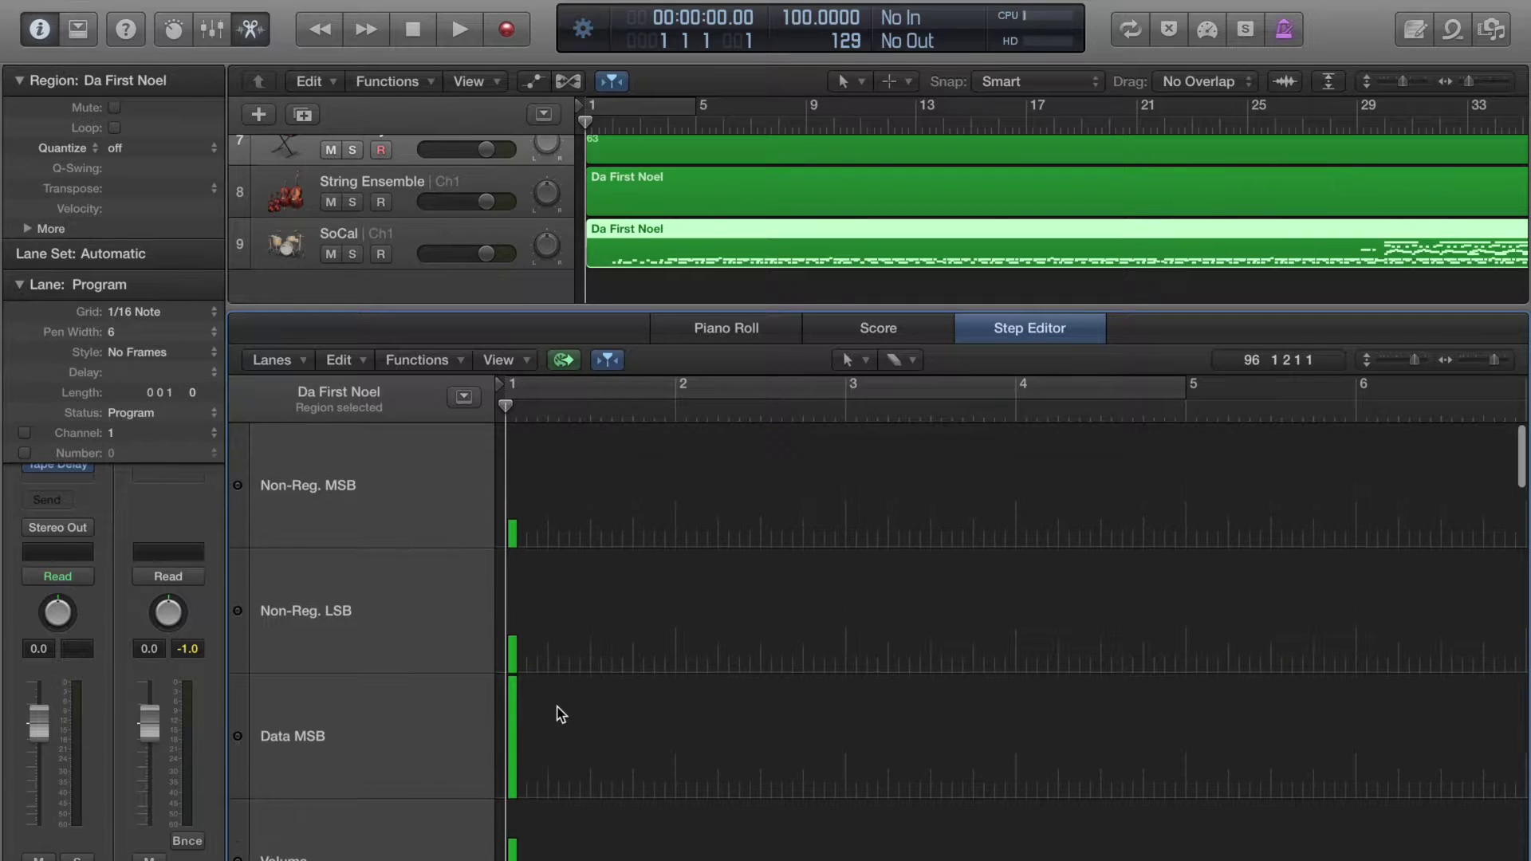
left_click(522, 536)
left_click(521, 667)
left_click(520, 721)
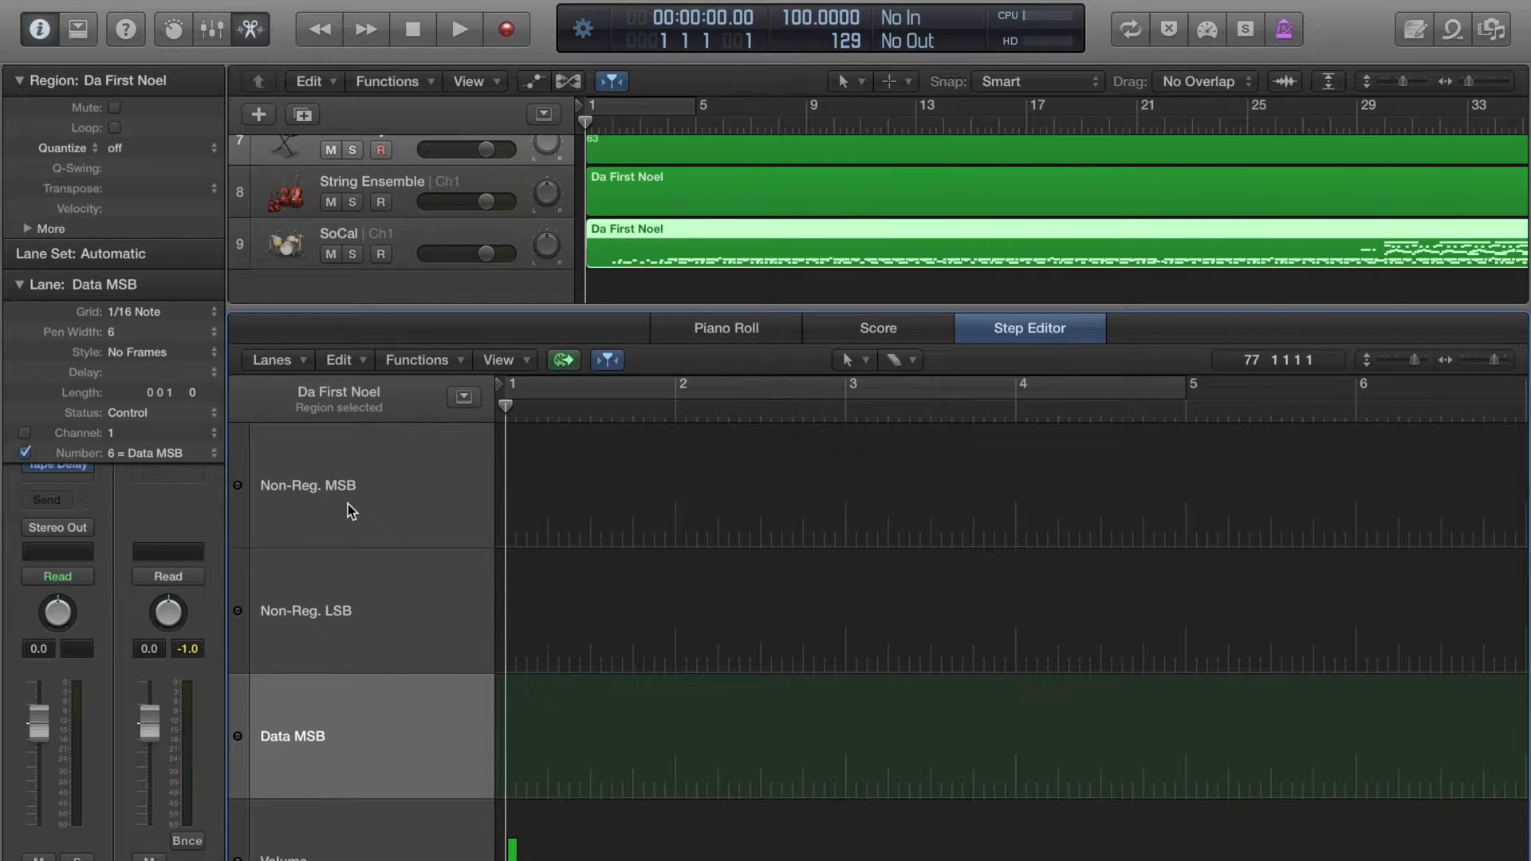
scroll(347, 504, "down", 3)
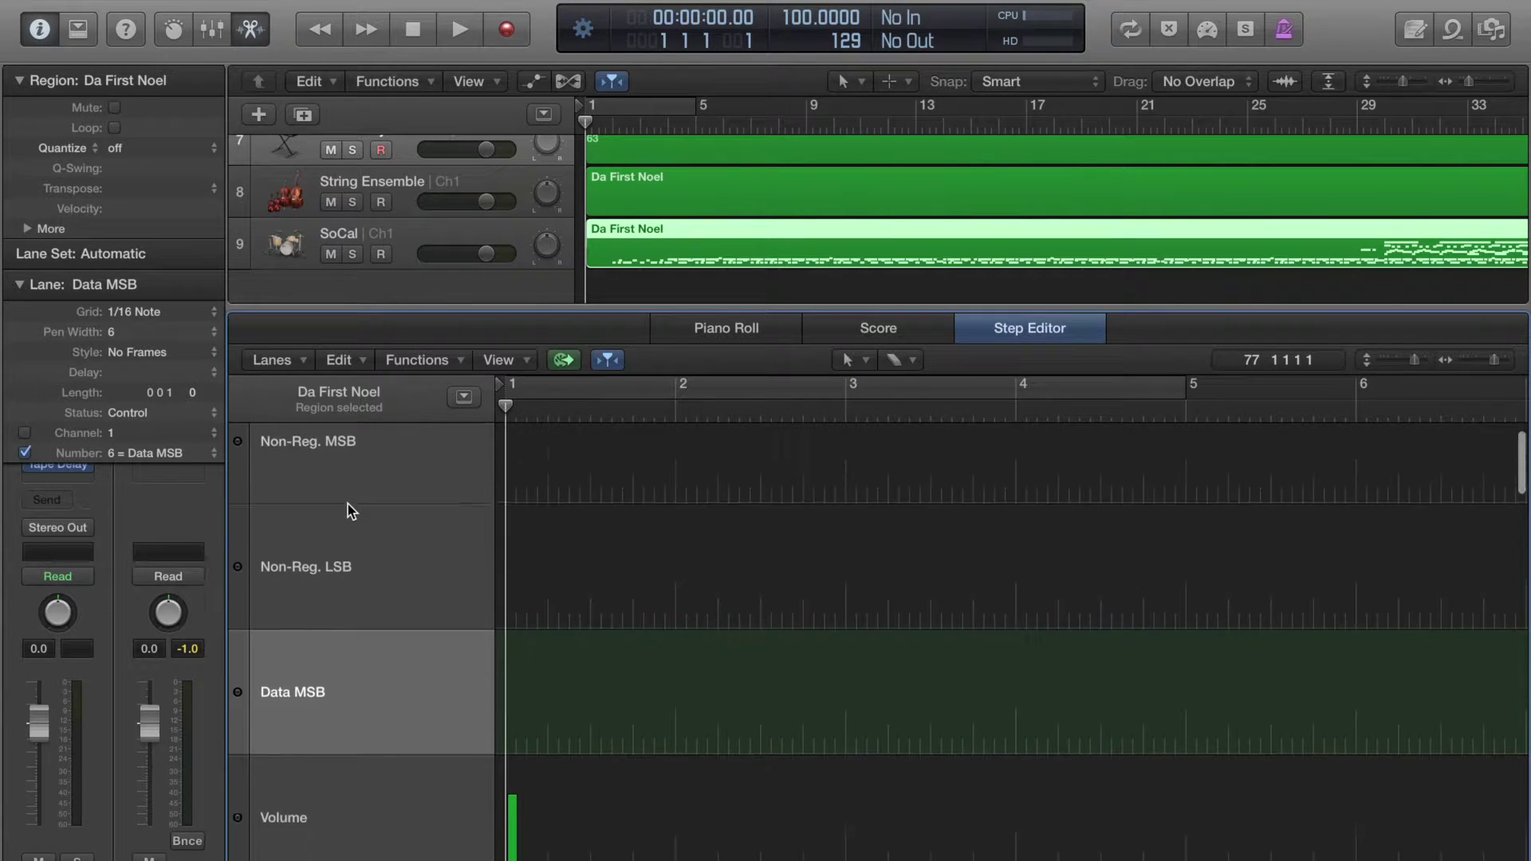
left_click(523, 758)
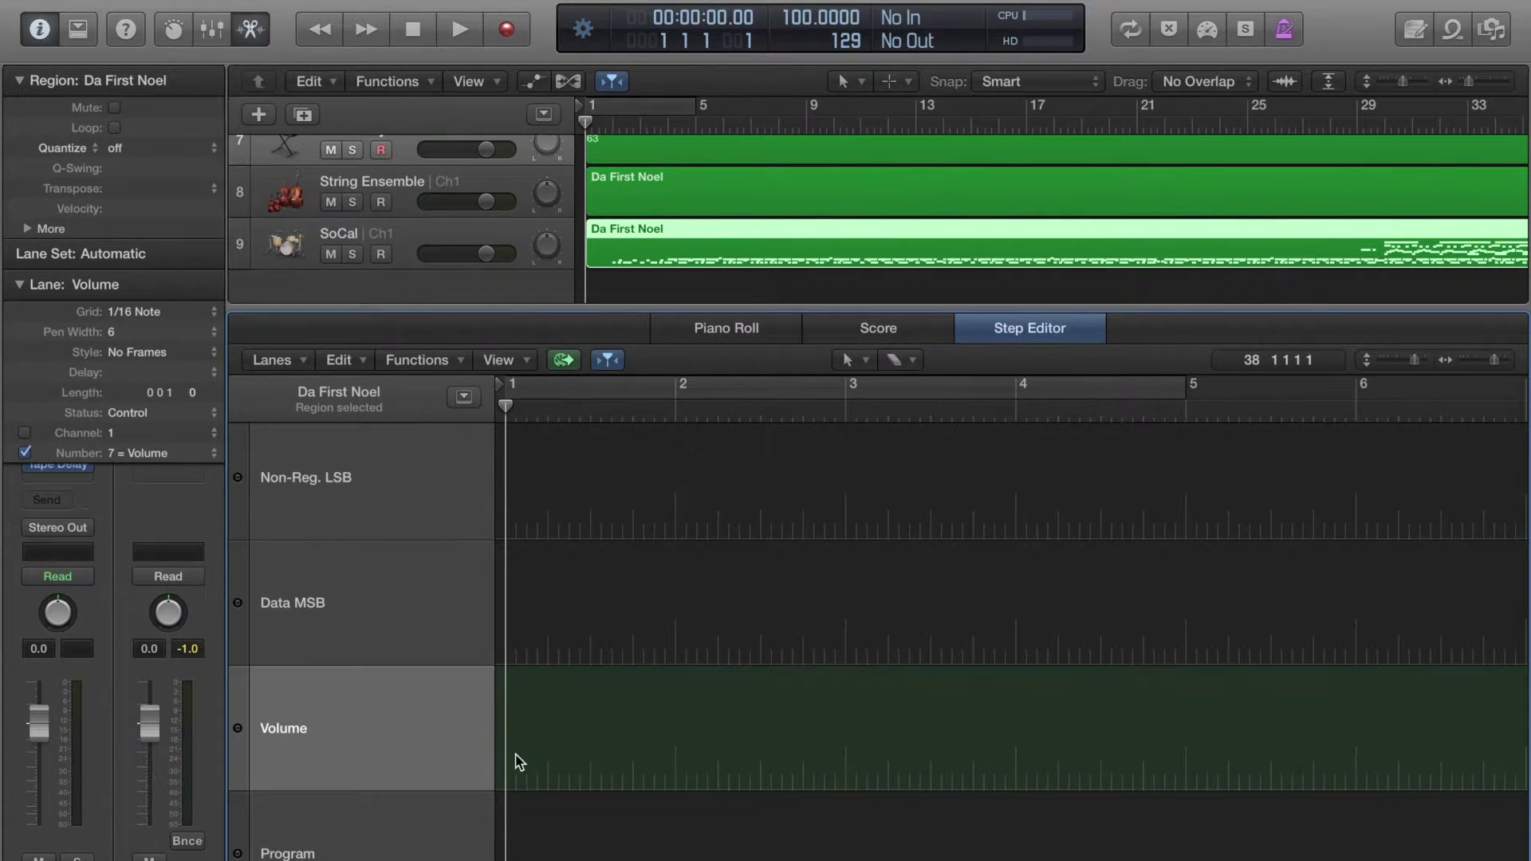
scroll(518, 760, "down", 4)
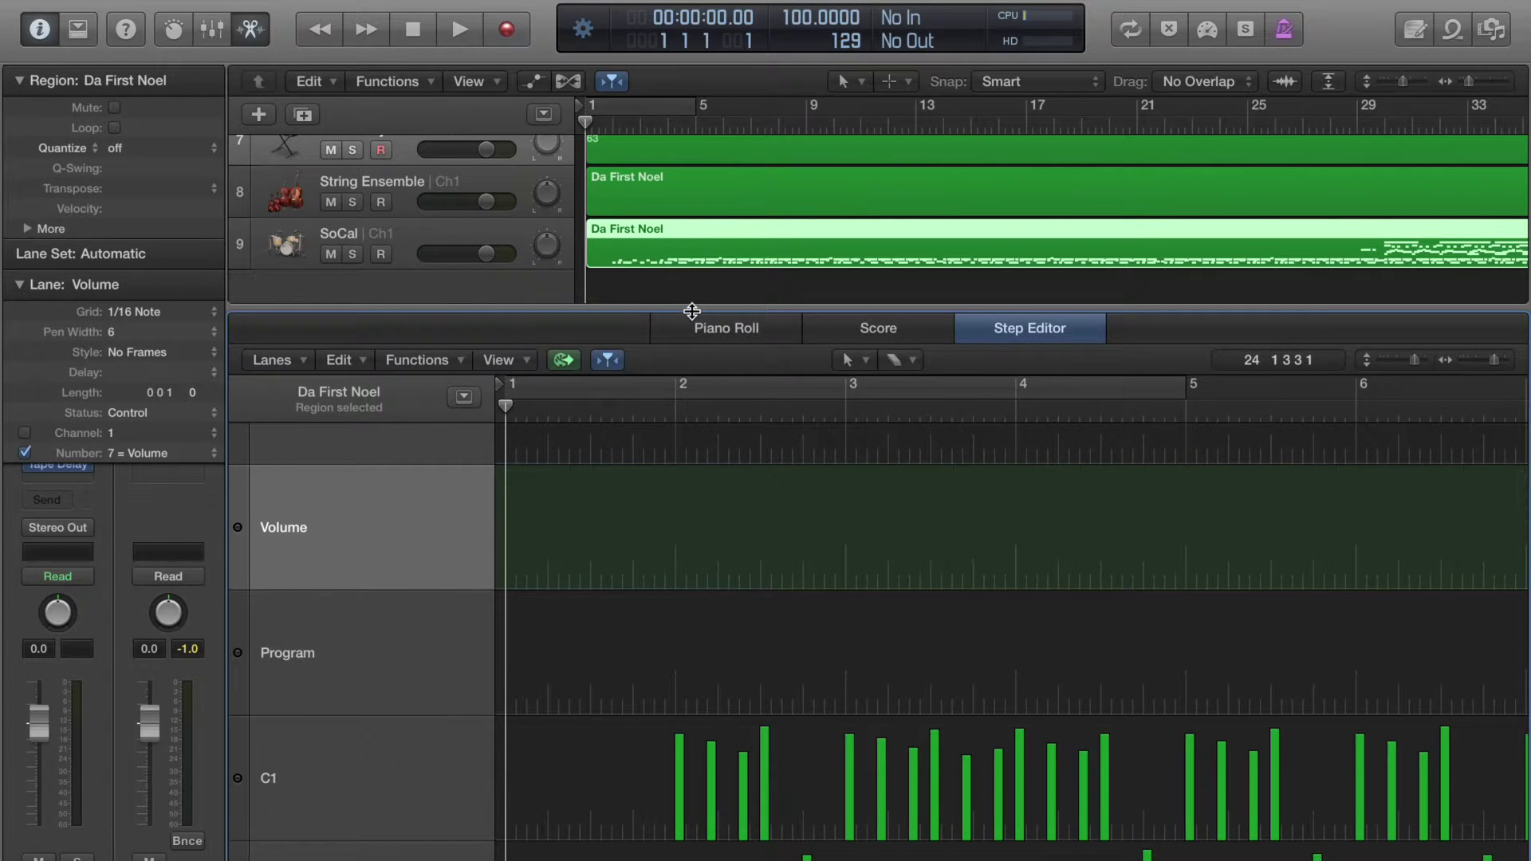
Close the Step Editor to show all nine tracks, and select the Classic Synth Brass region.
left_click_drag(692, 314, 807, 485)
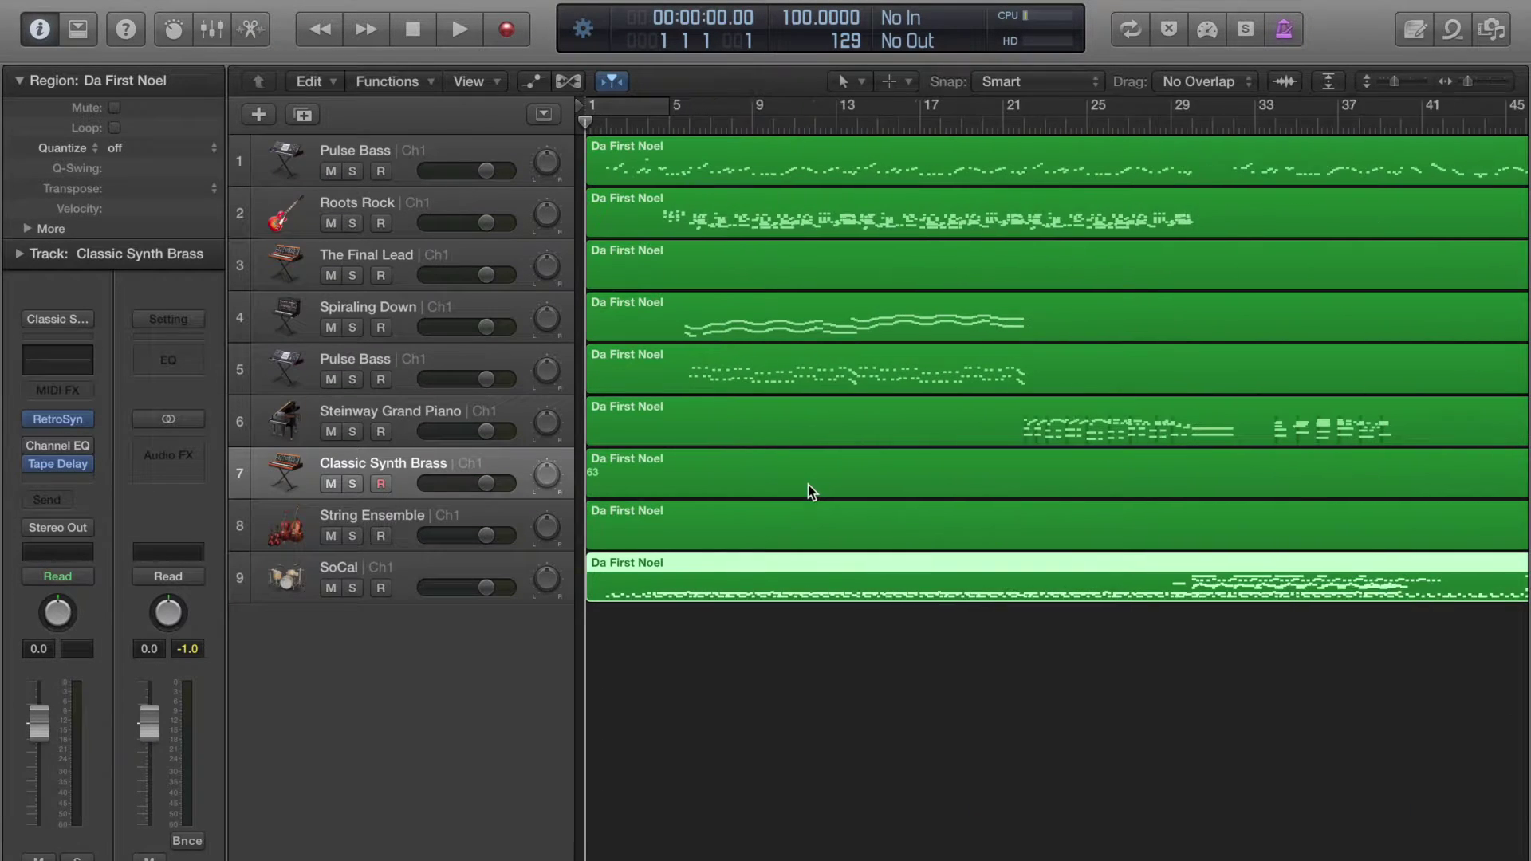
left_click(739, 481)
scroll(739, 480, "down", 3)
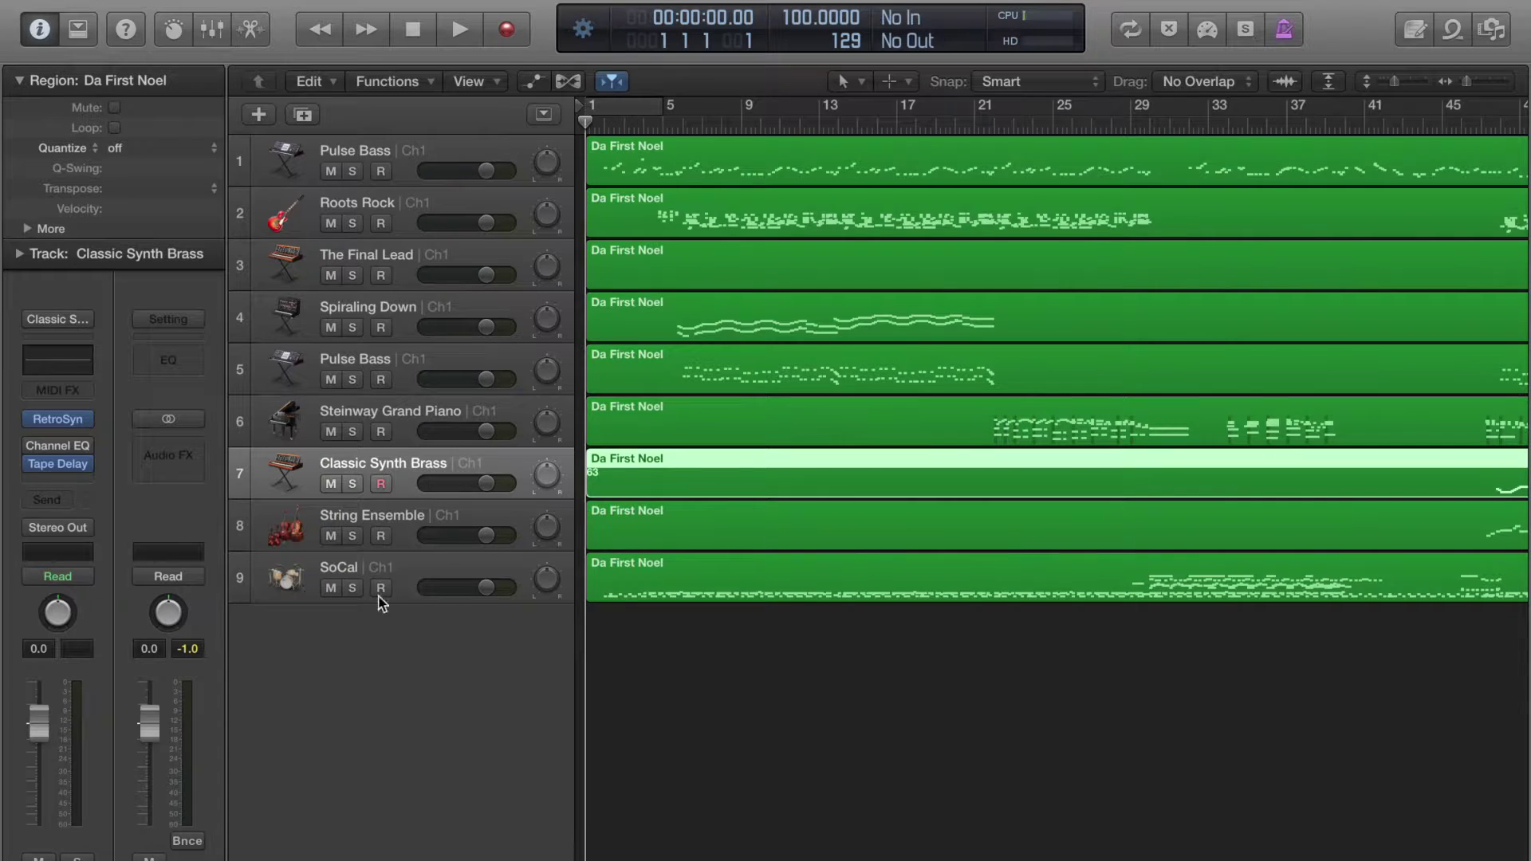
Audition the SoCal drum track in solo from the start of the song, clearing its solo when done.
left_click(354, 587)
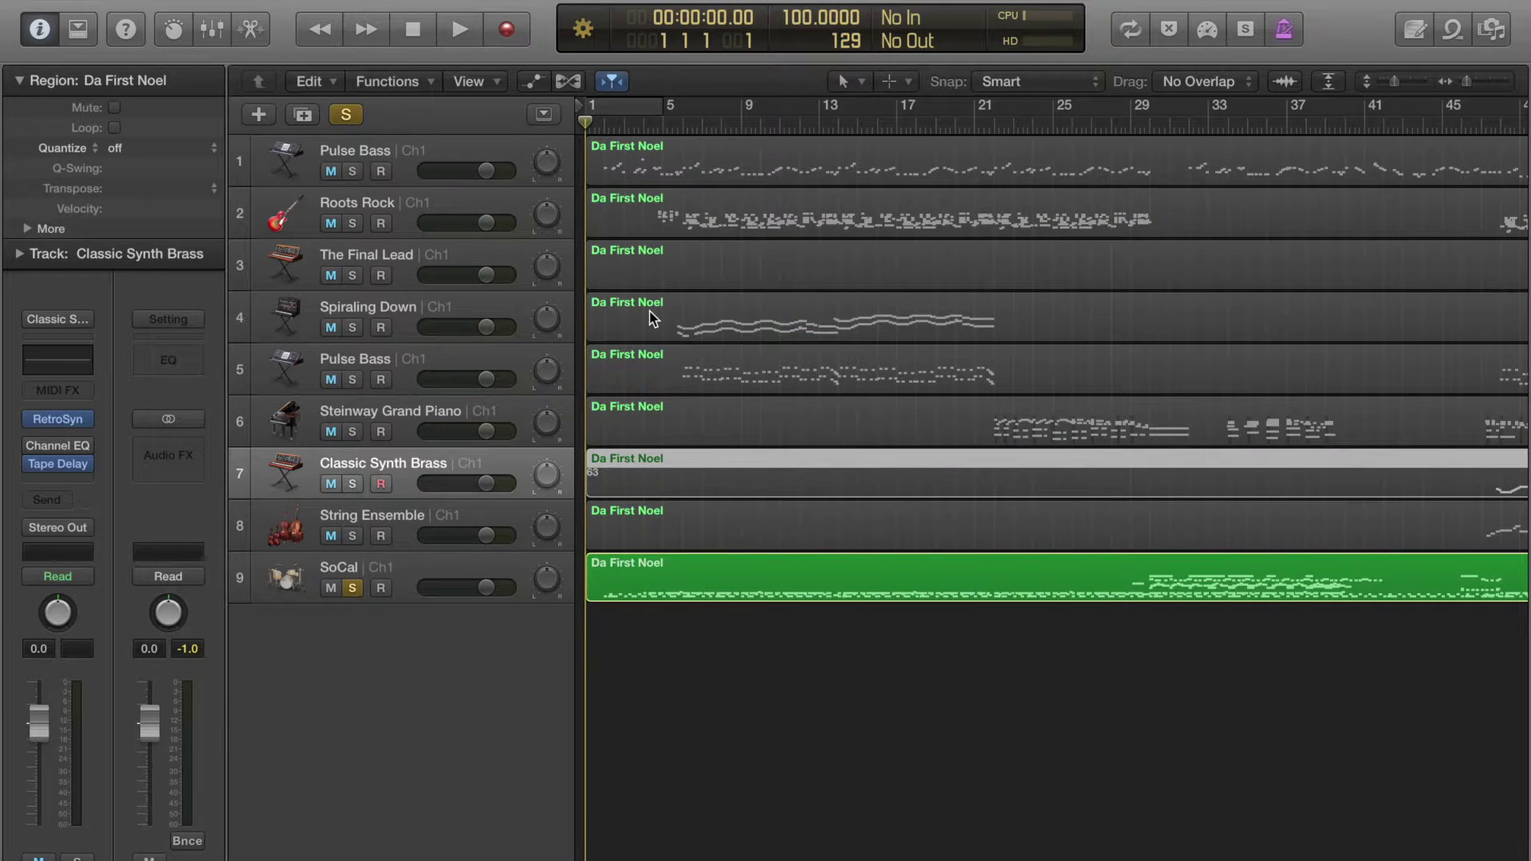
key("space")
left_click(492, 566)
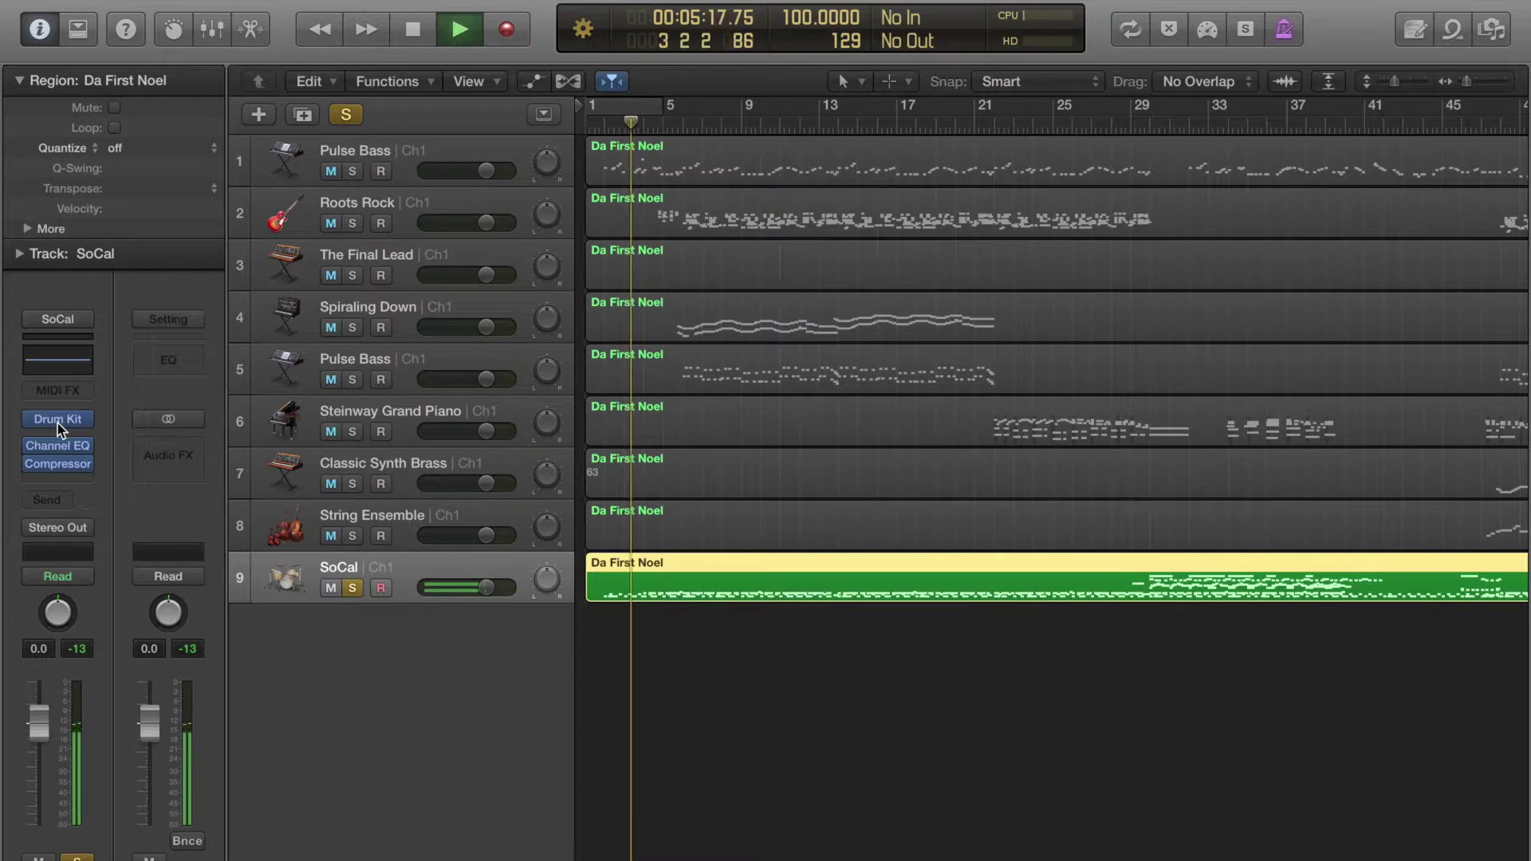
key("space")
left_click(353, 590)
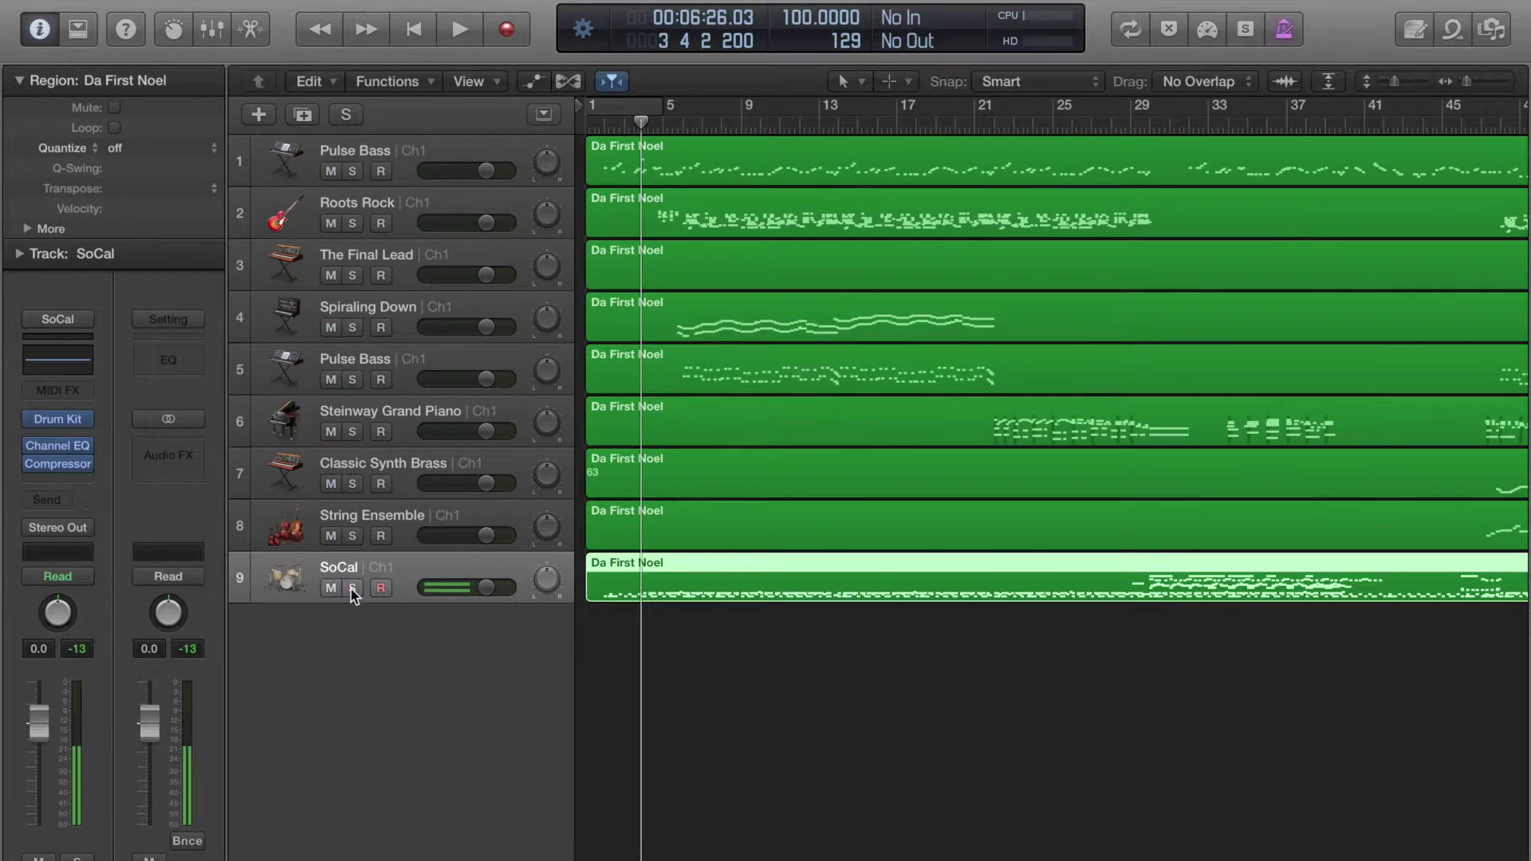
Play the first Pulse Bass track in solo, adding SoCal and Roots Rock to the solo during playback, and stop with Roots Rock selected.
left_click(352, 171)
key("space")
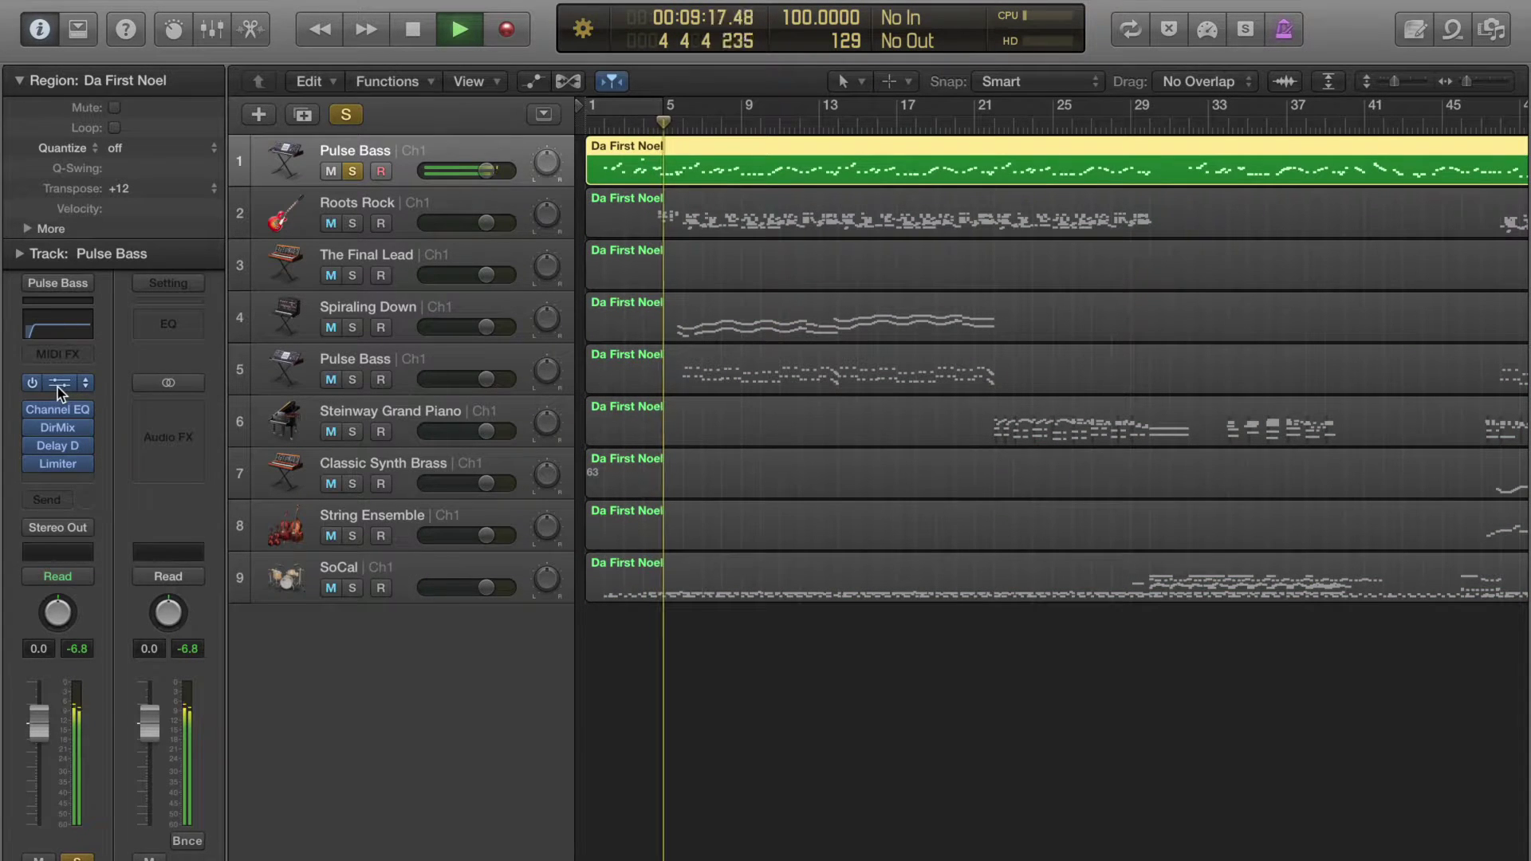
left_click(353, 588)
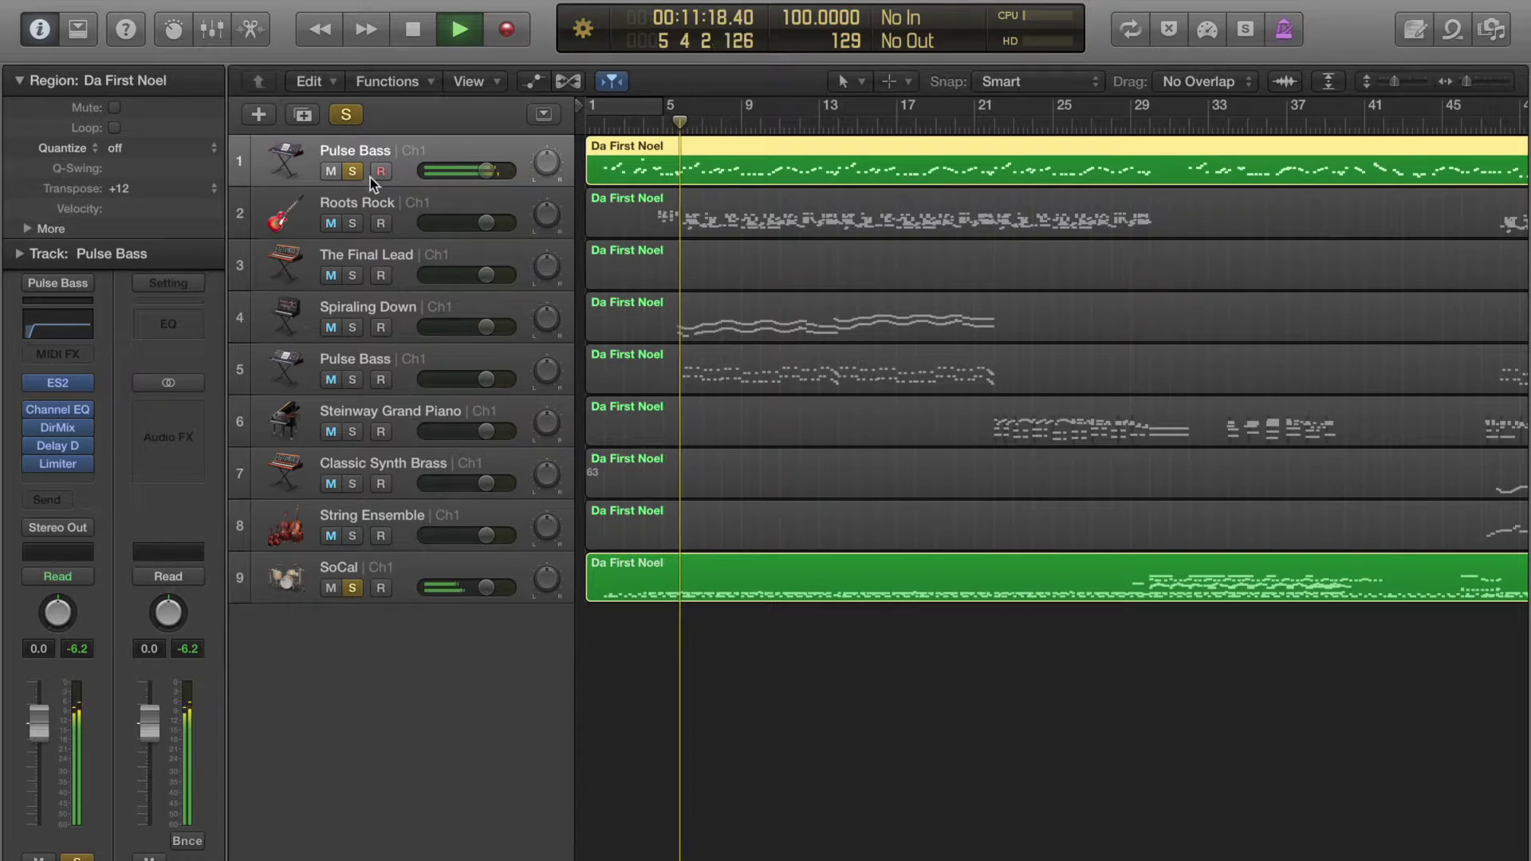
left_click(352, 223)
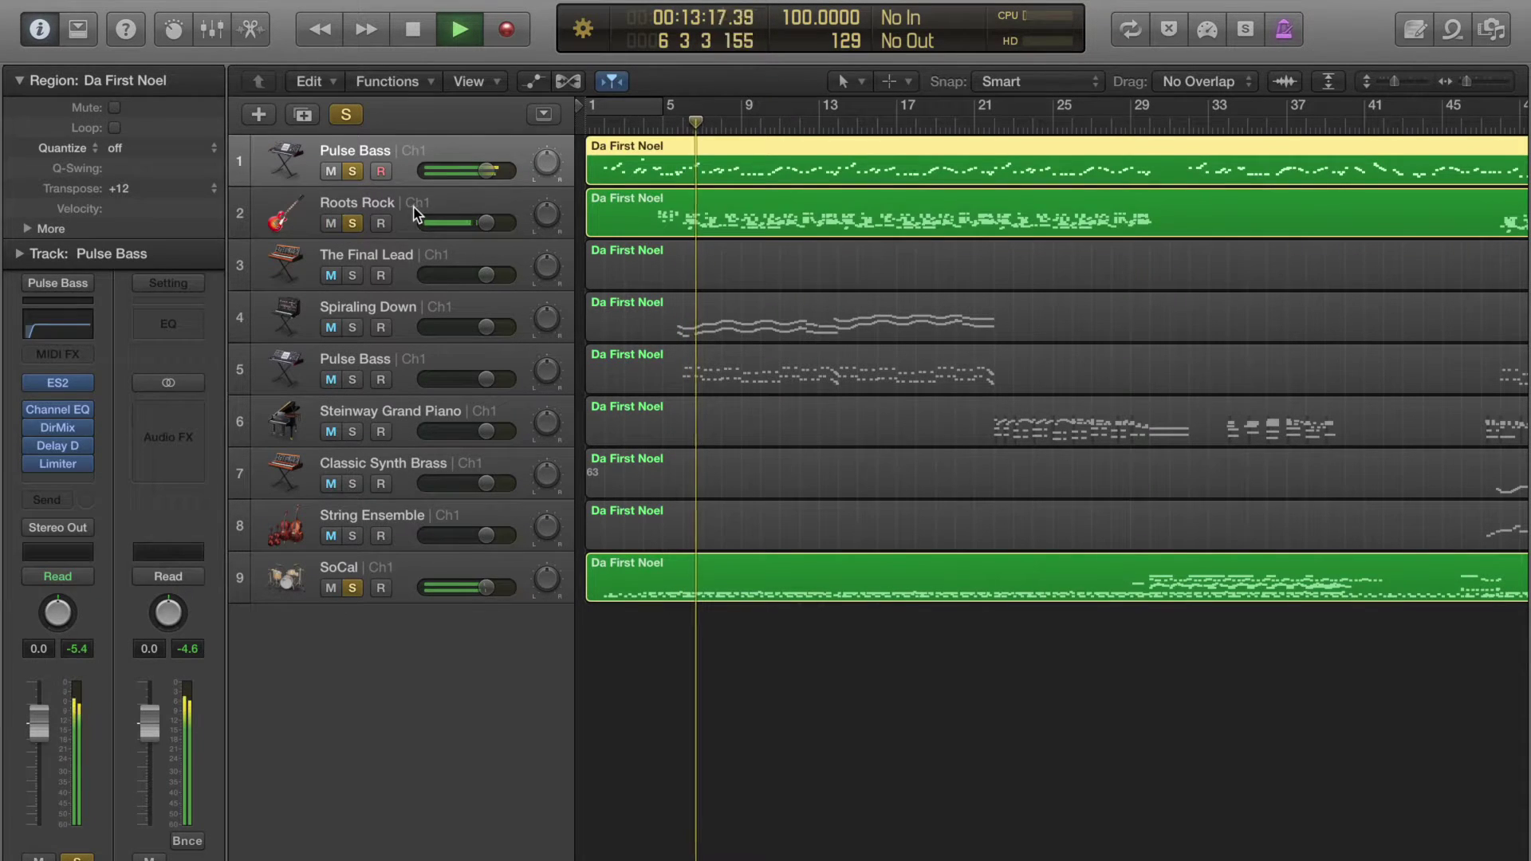
left_click(327, 232)
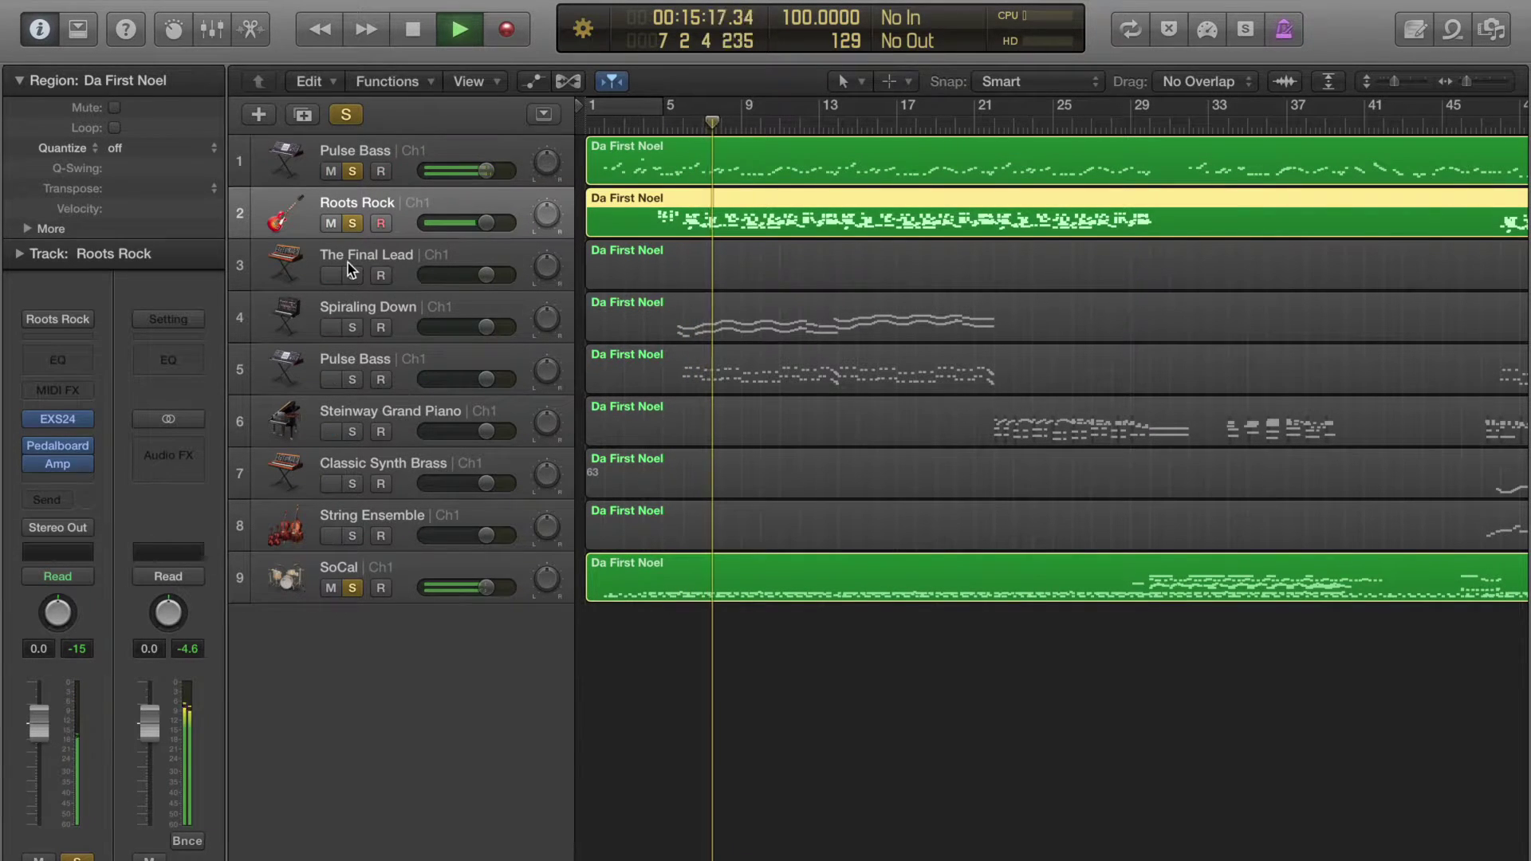
key("space")
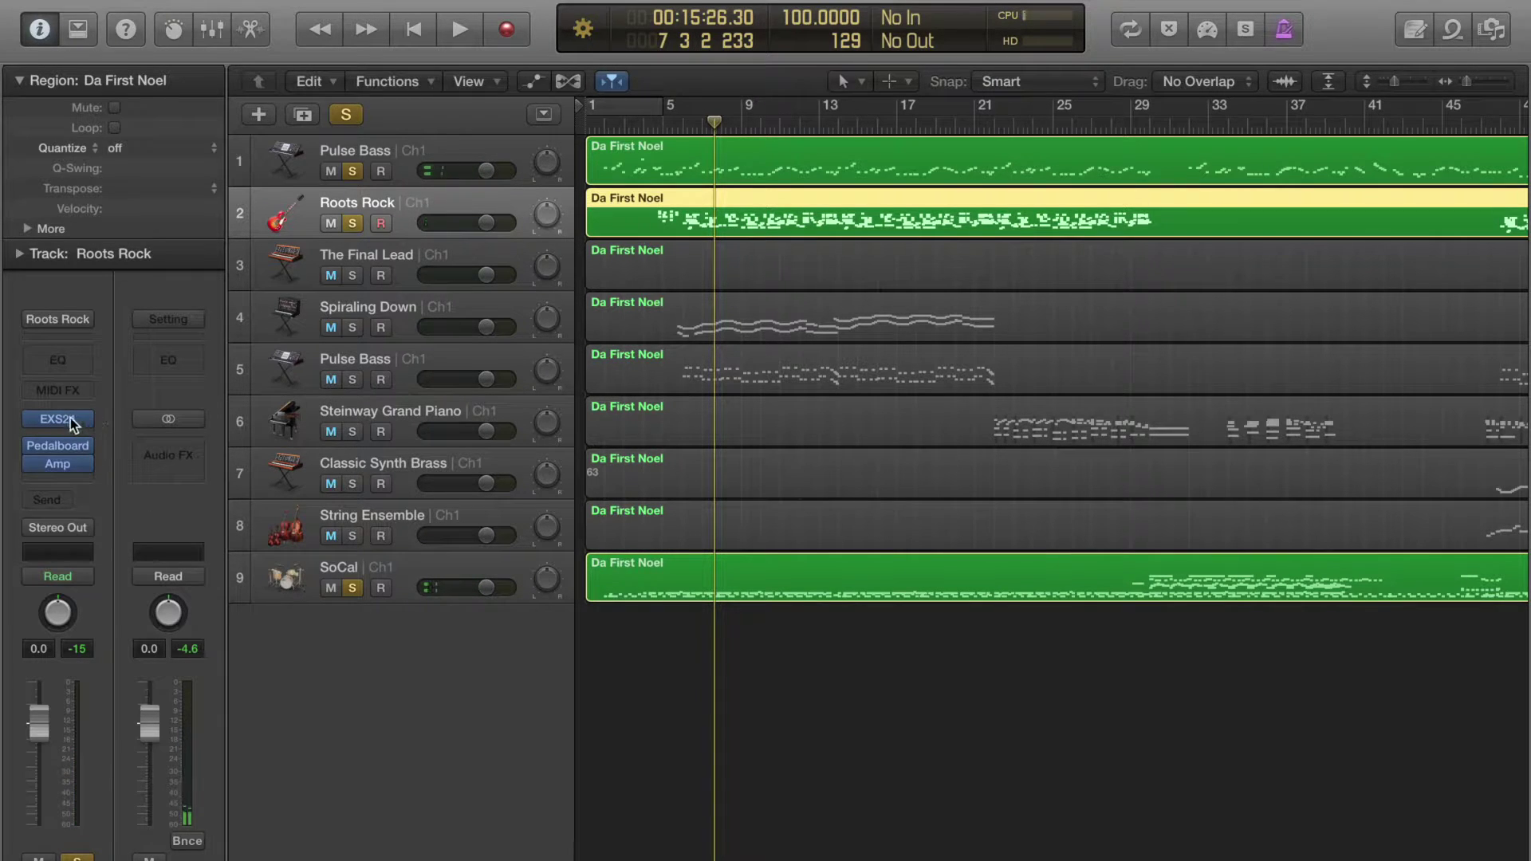
Replace the EXS24 instrument on the Roots Rock track with a stereo Vintage B3 Organ.
left_click(90, 418)
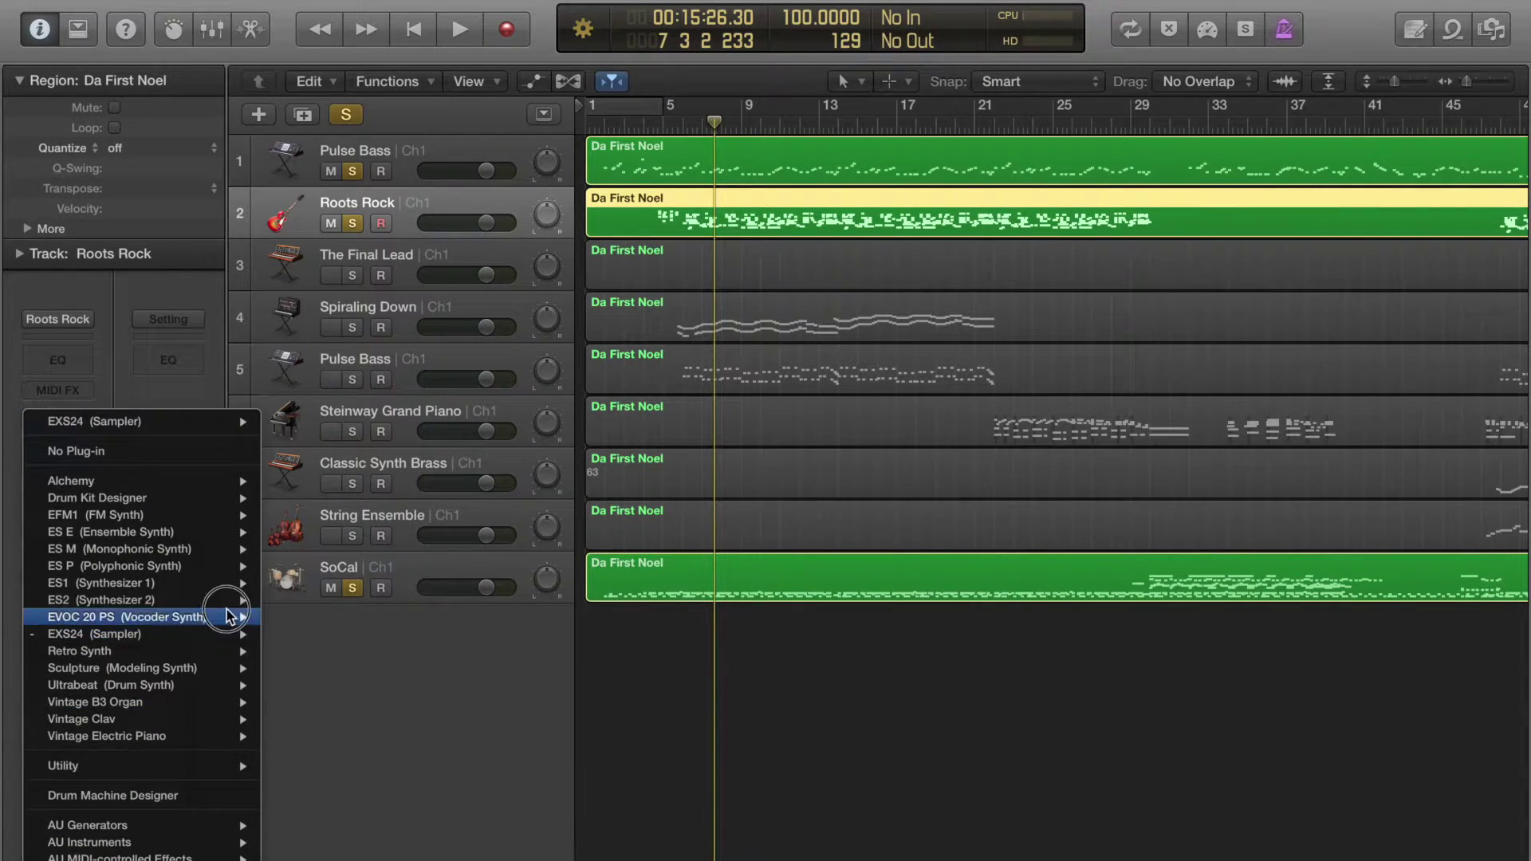
mouse_move(228, 621)
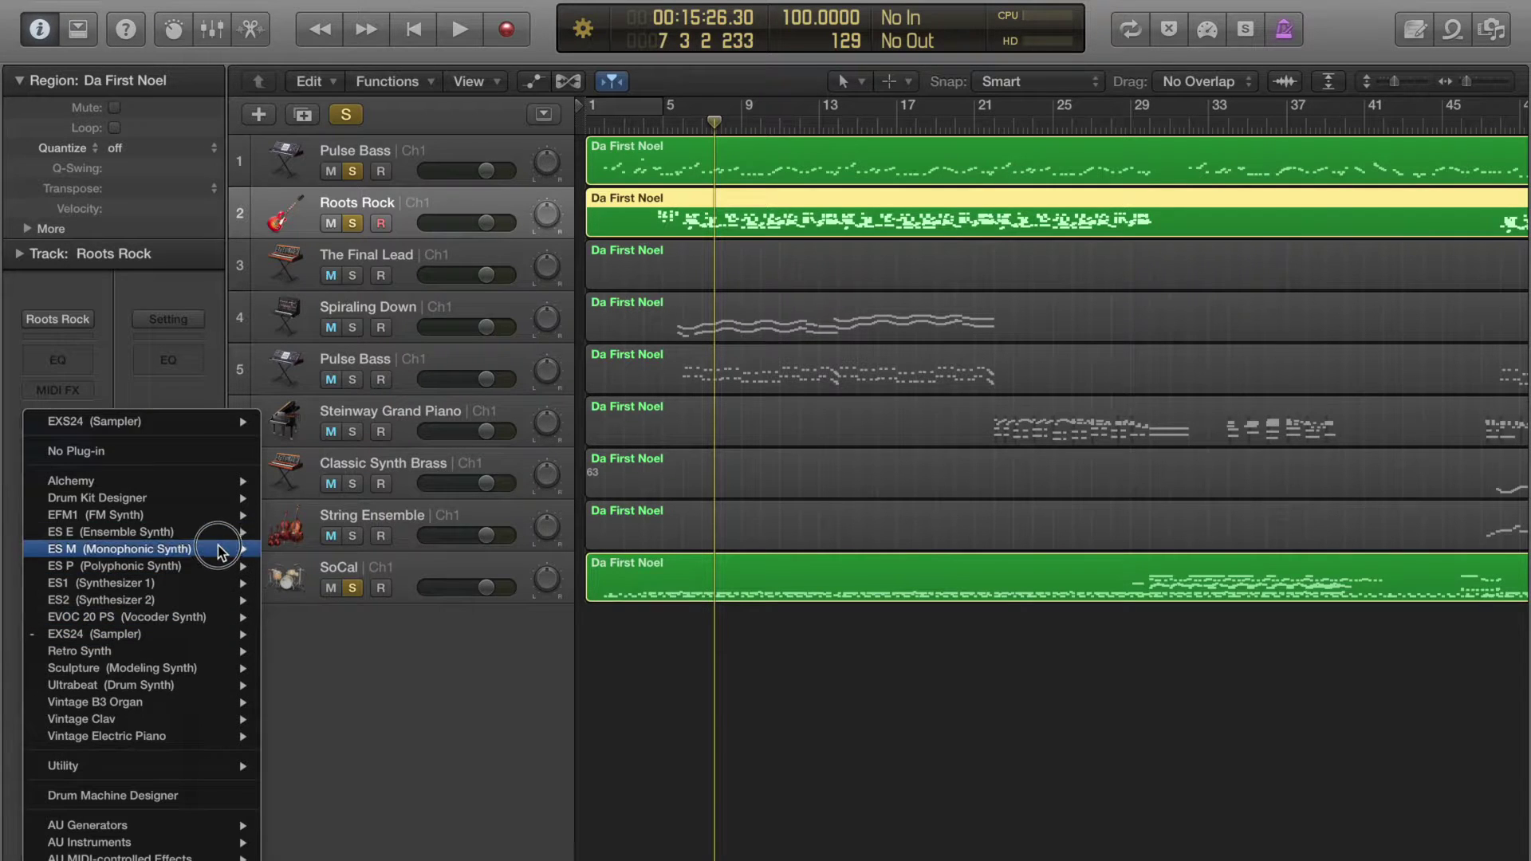
mouse_move(226, 702)
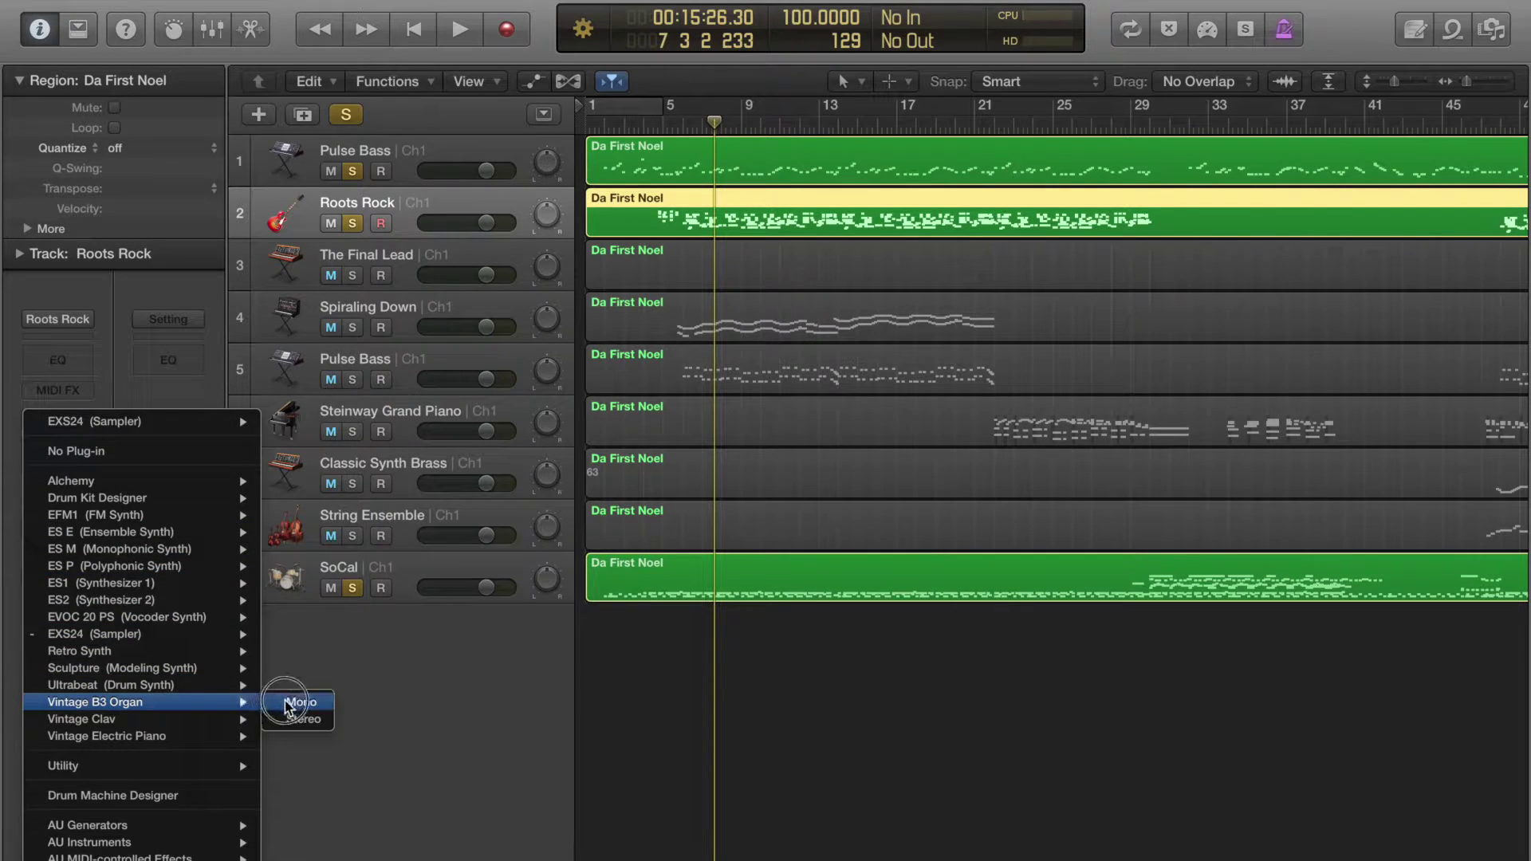
left_click(300, 718)
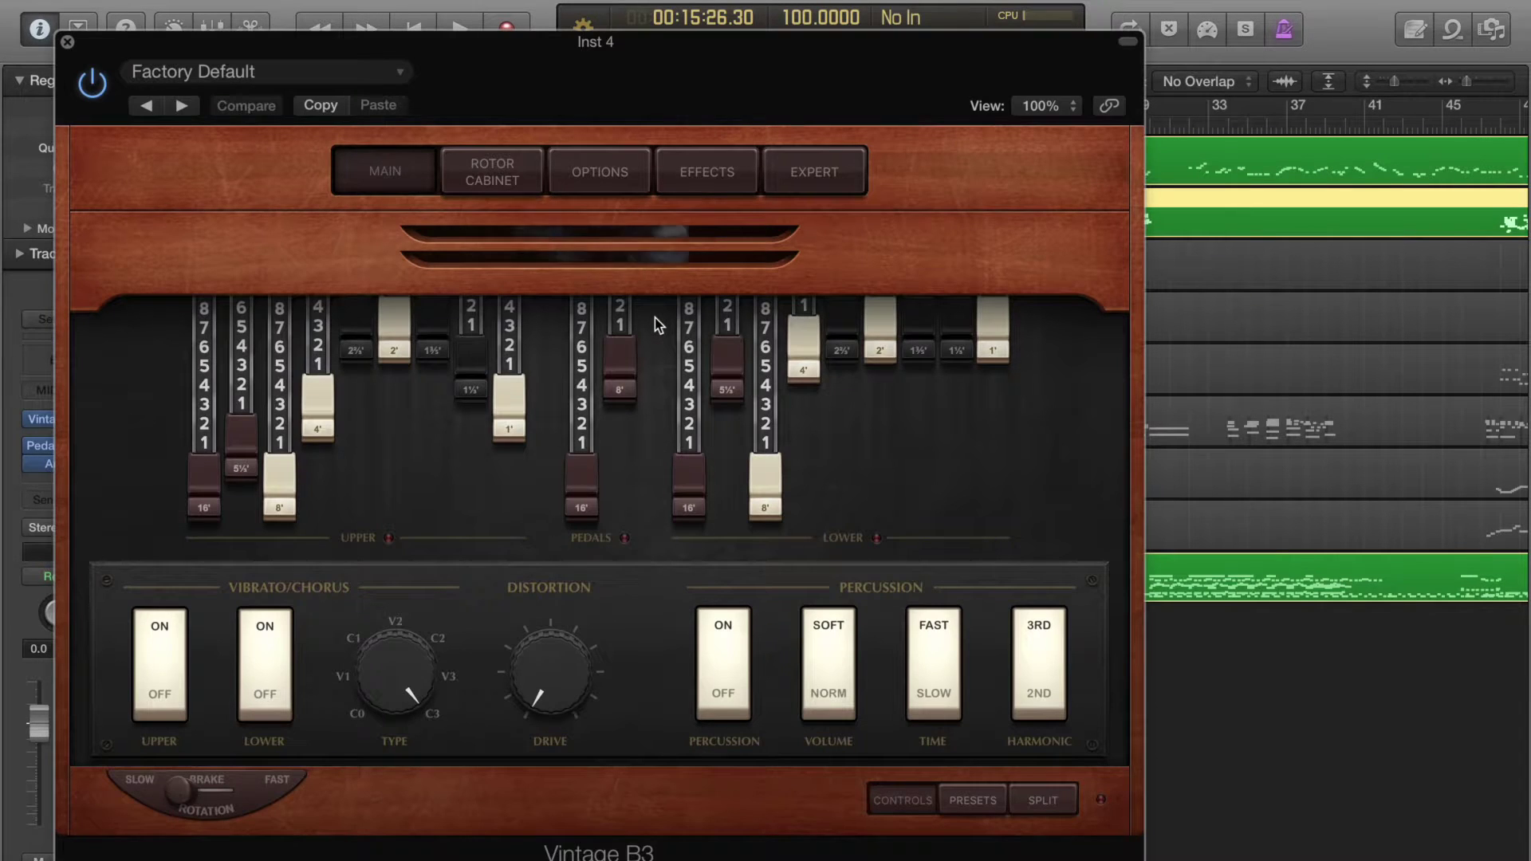
Play the song and audition the Vintage B3 presets Bebop Organ and Ska Redemption on the organ track.
key("space")
left_click_drag(792, 79, 1174, 110)
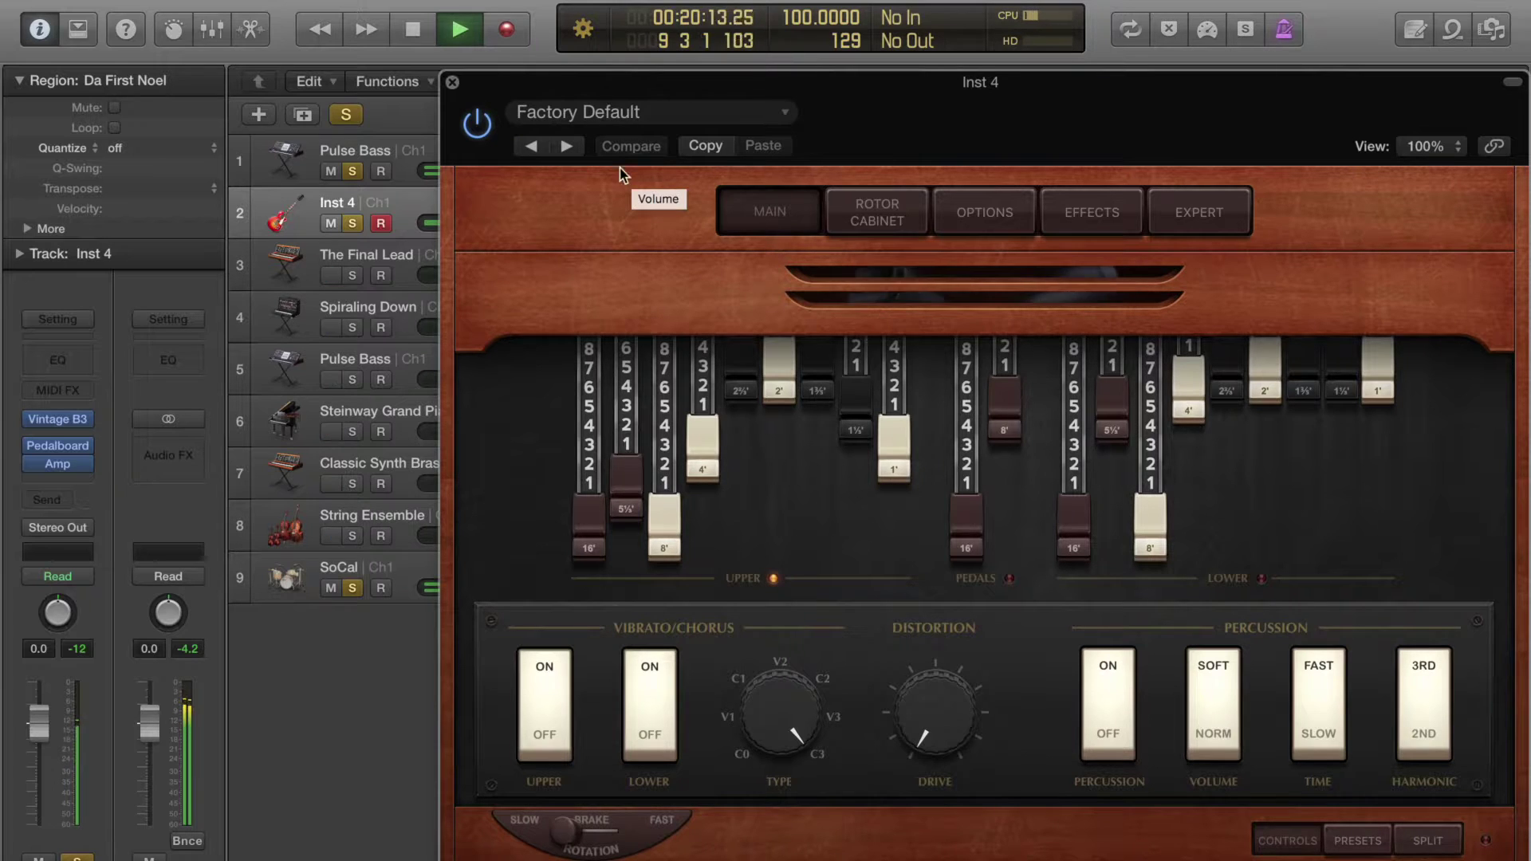
left_click(566, 146)
left_click(566, 146)
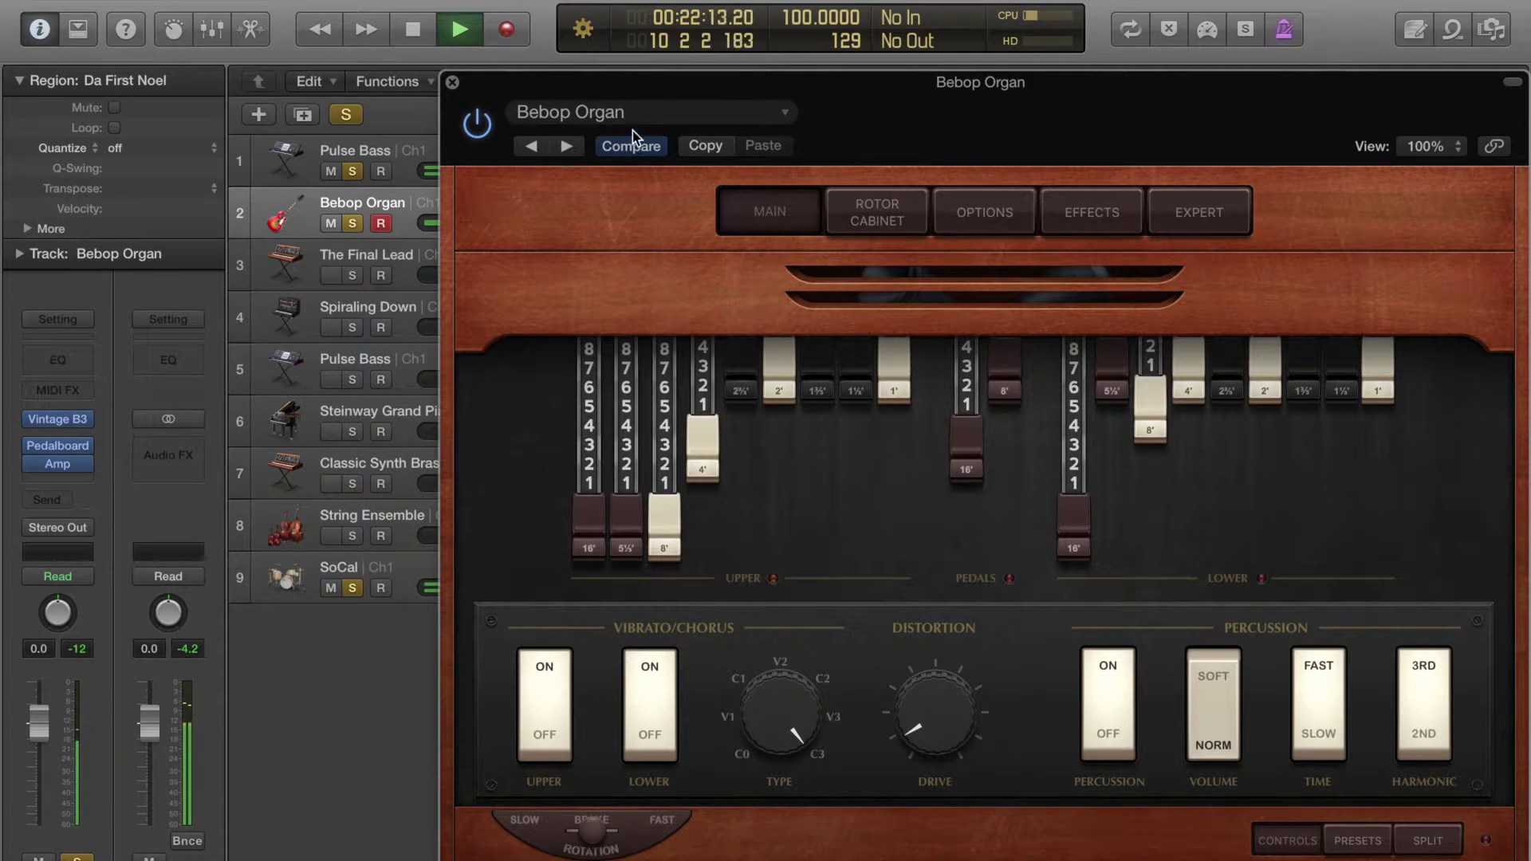
left_click(637, 118)
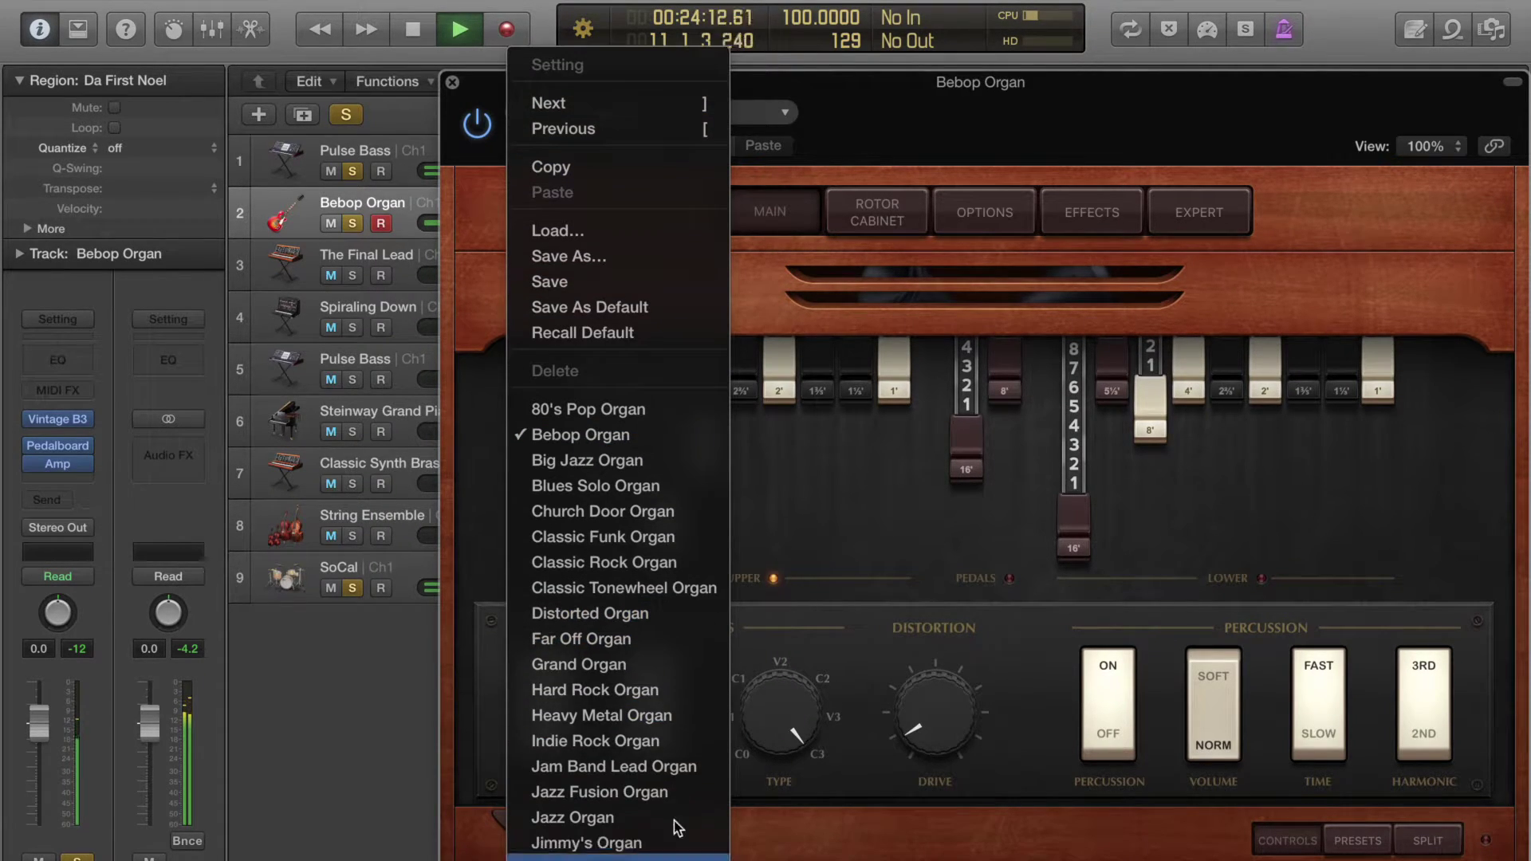
scroll(676, 782, "down", 5)
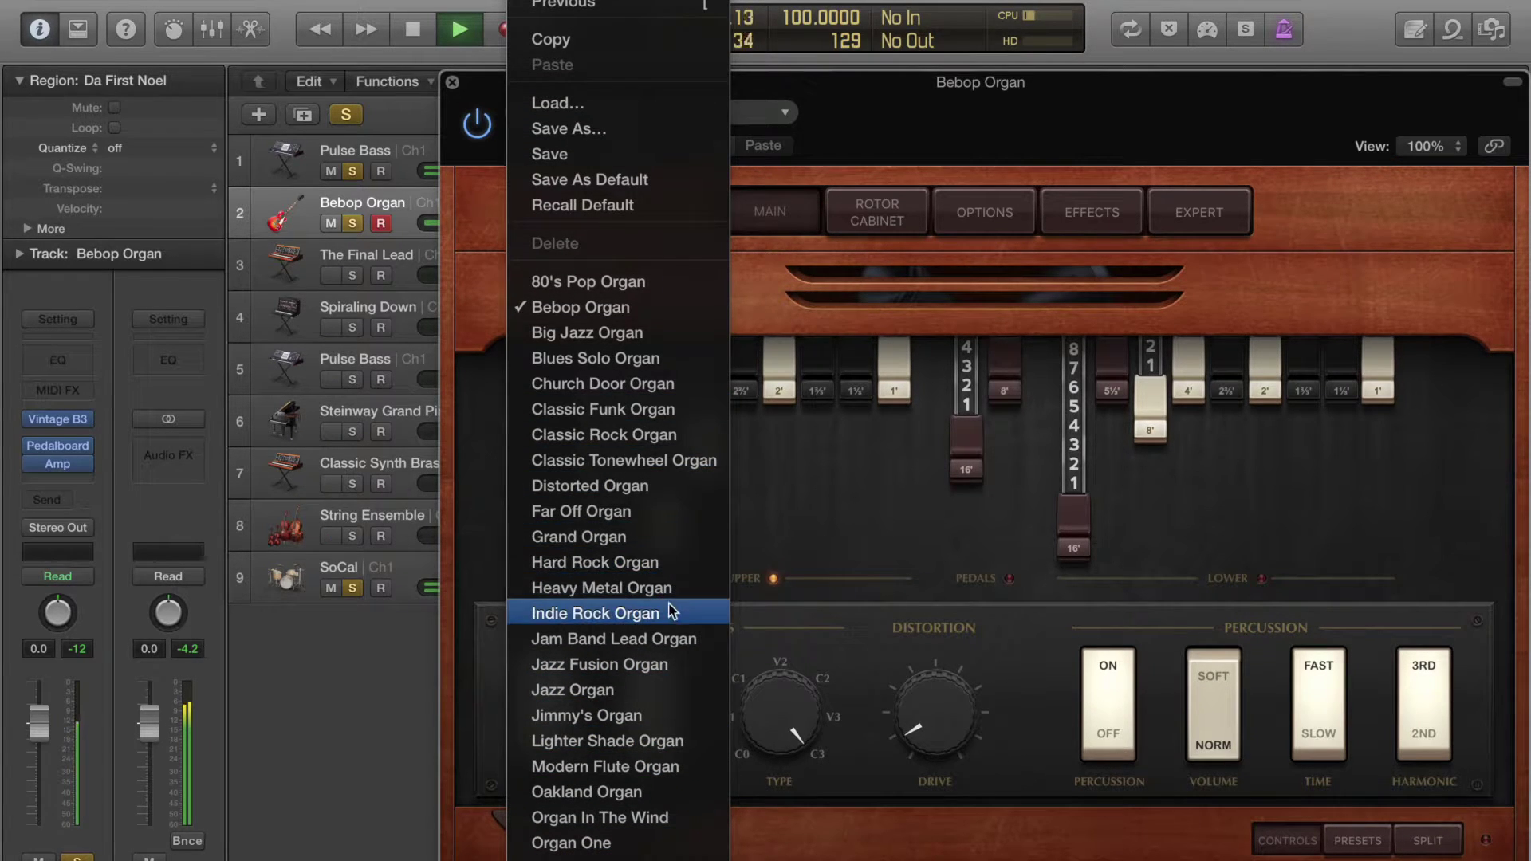
scroll(667, 670, "down", 8)
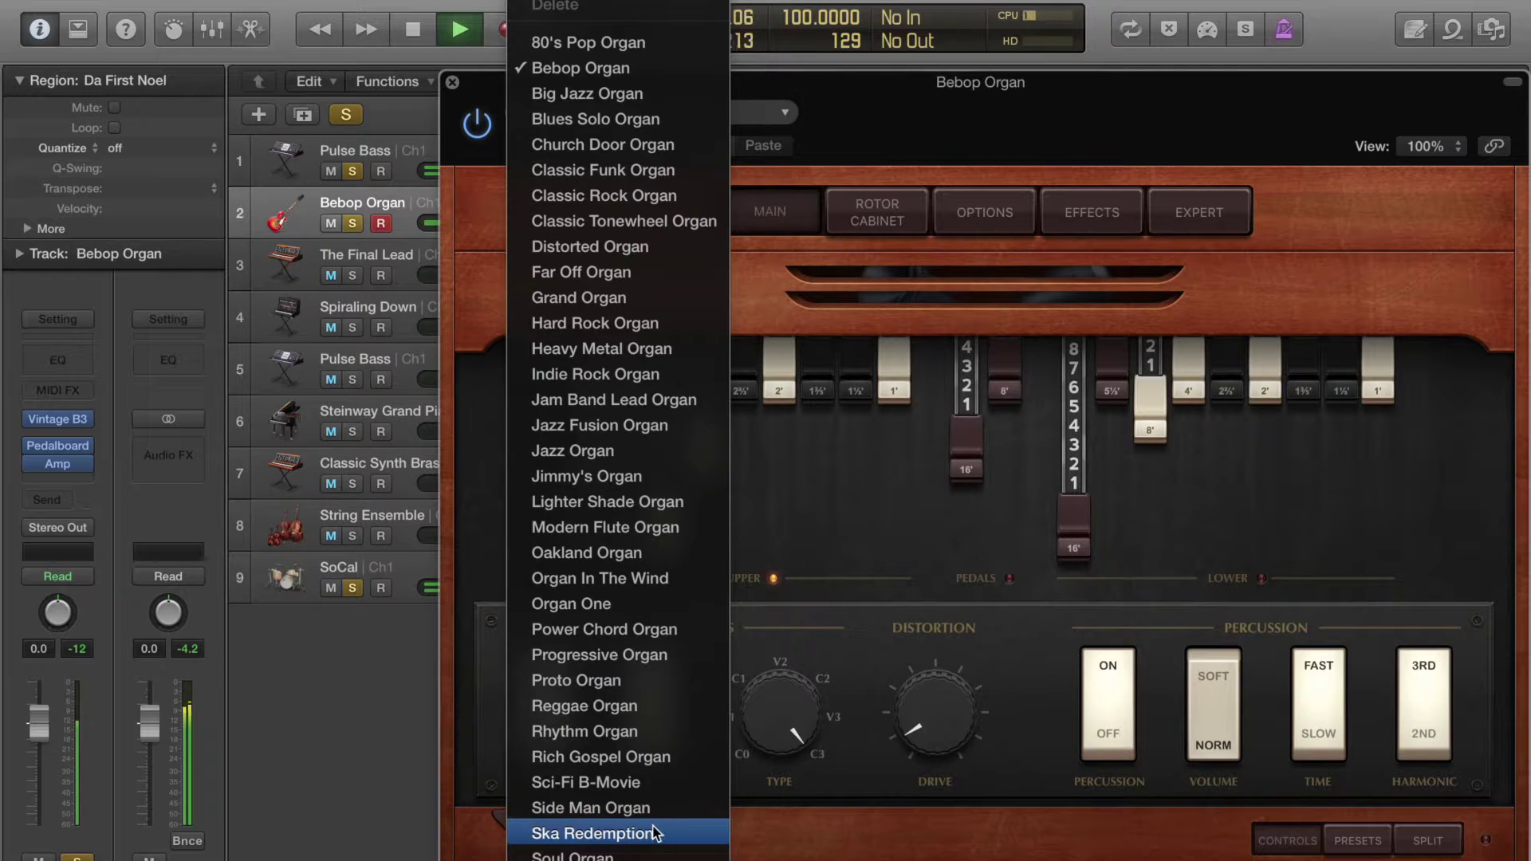
left_click(654, 834)
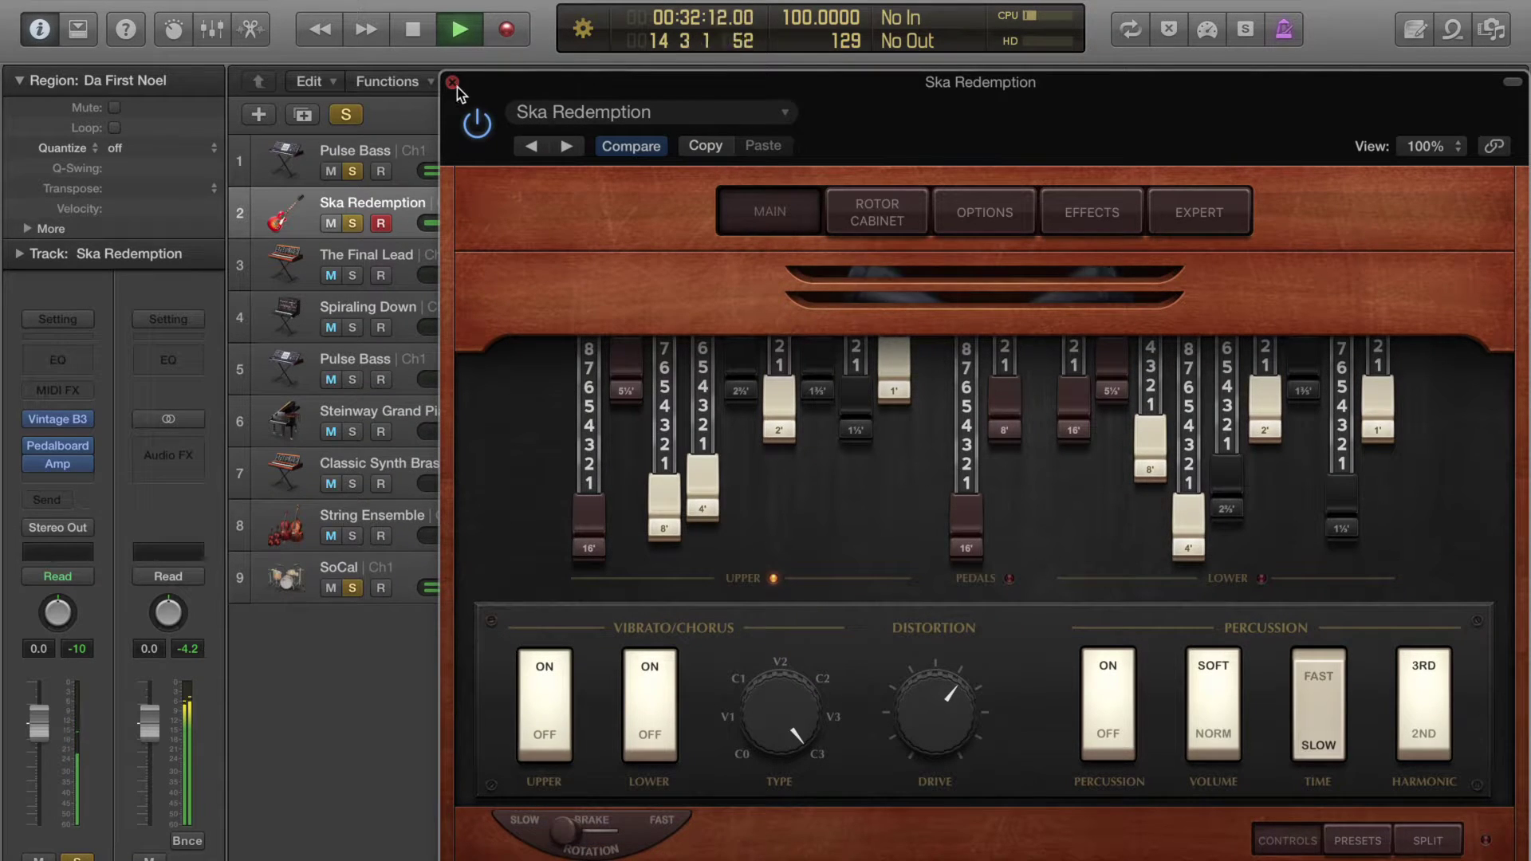
Load the Reggae Organ preset in the Vintage B3 and close the instrument's window.
left_click(587, 112)
scroll(635, 785, "down", 10)
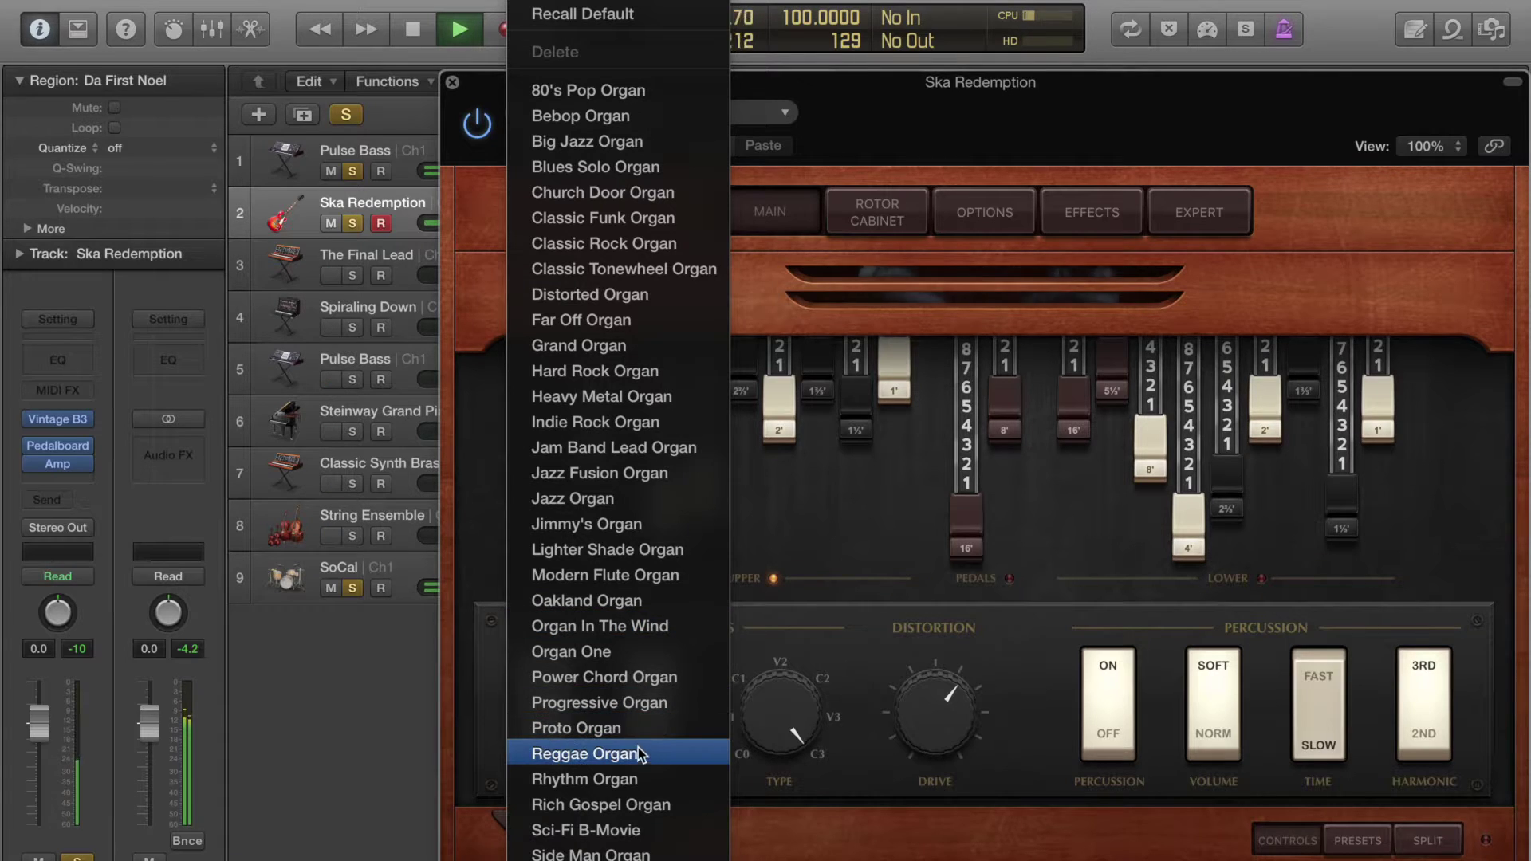
left_click(636, 755)
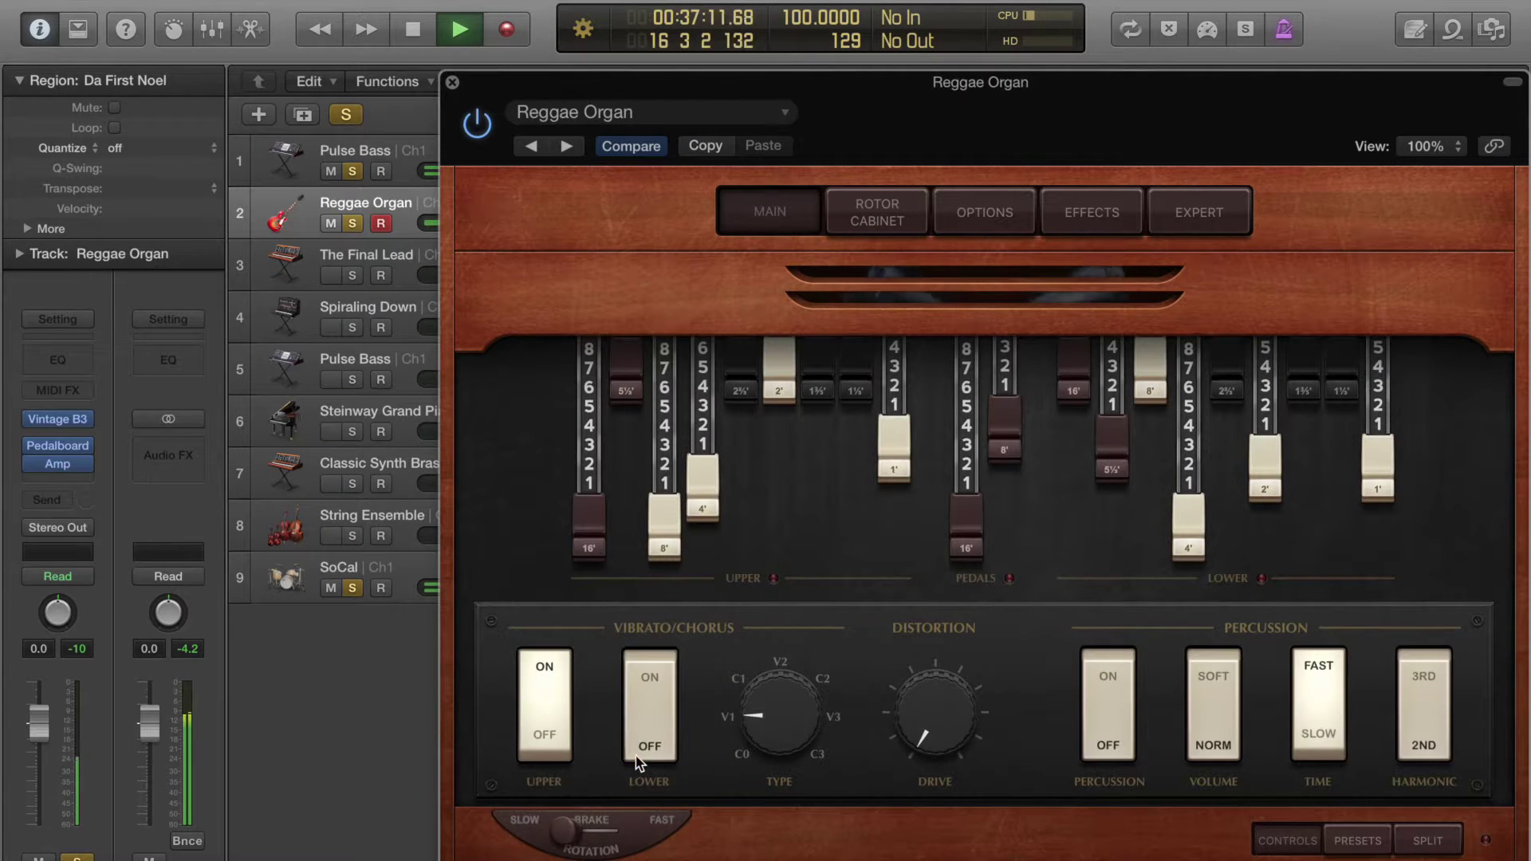
left_click(452, 82)
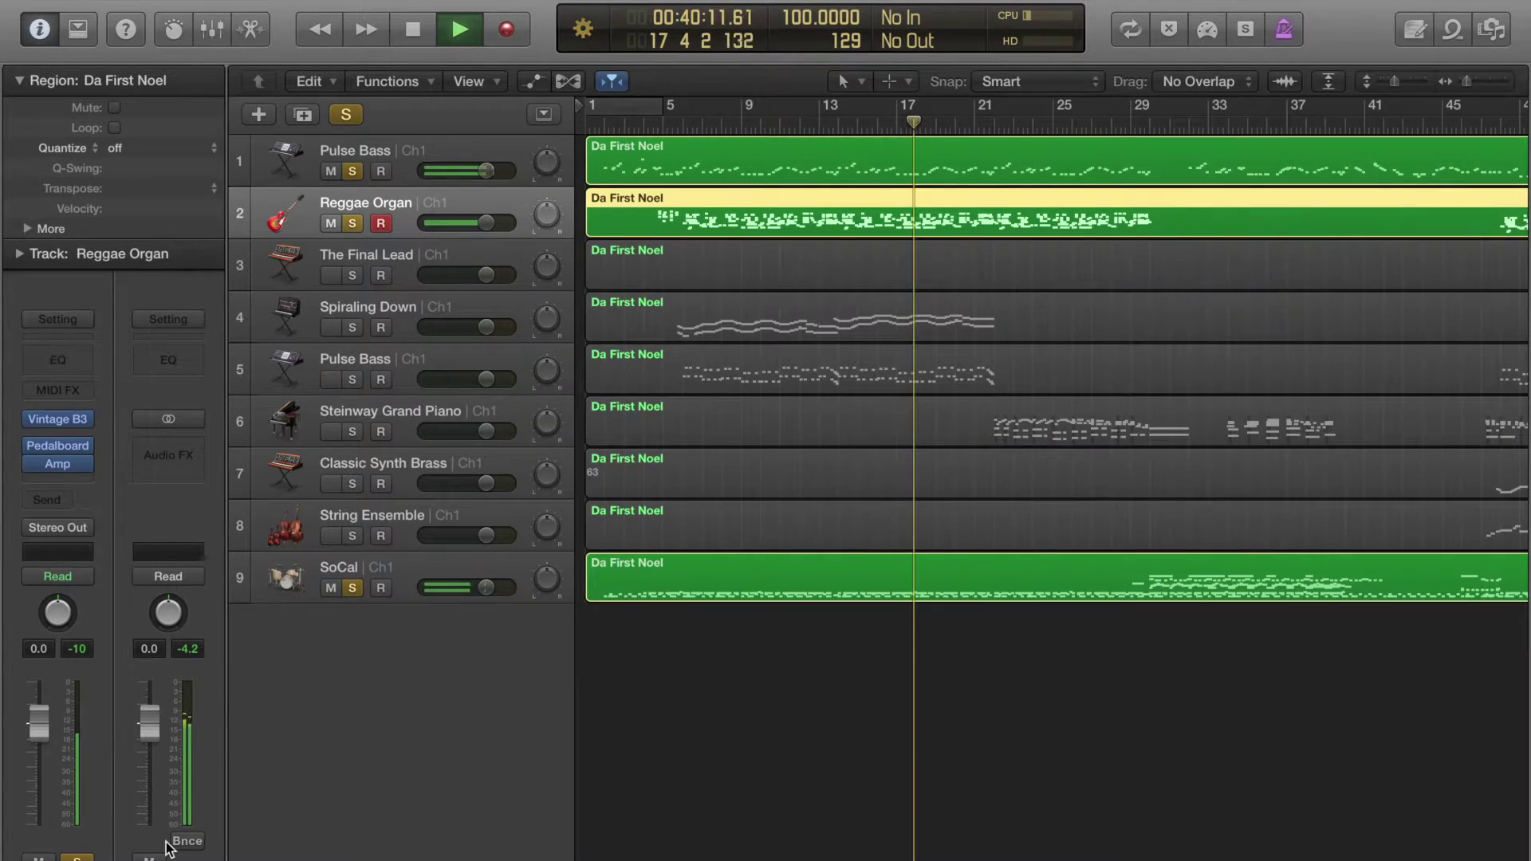
Turn up the gain, treble, presence and speed in the Reggae Organ track's Amp Designer, and close it.
mouse_move(74, 449)
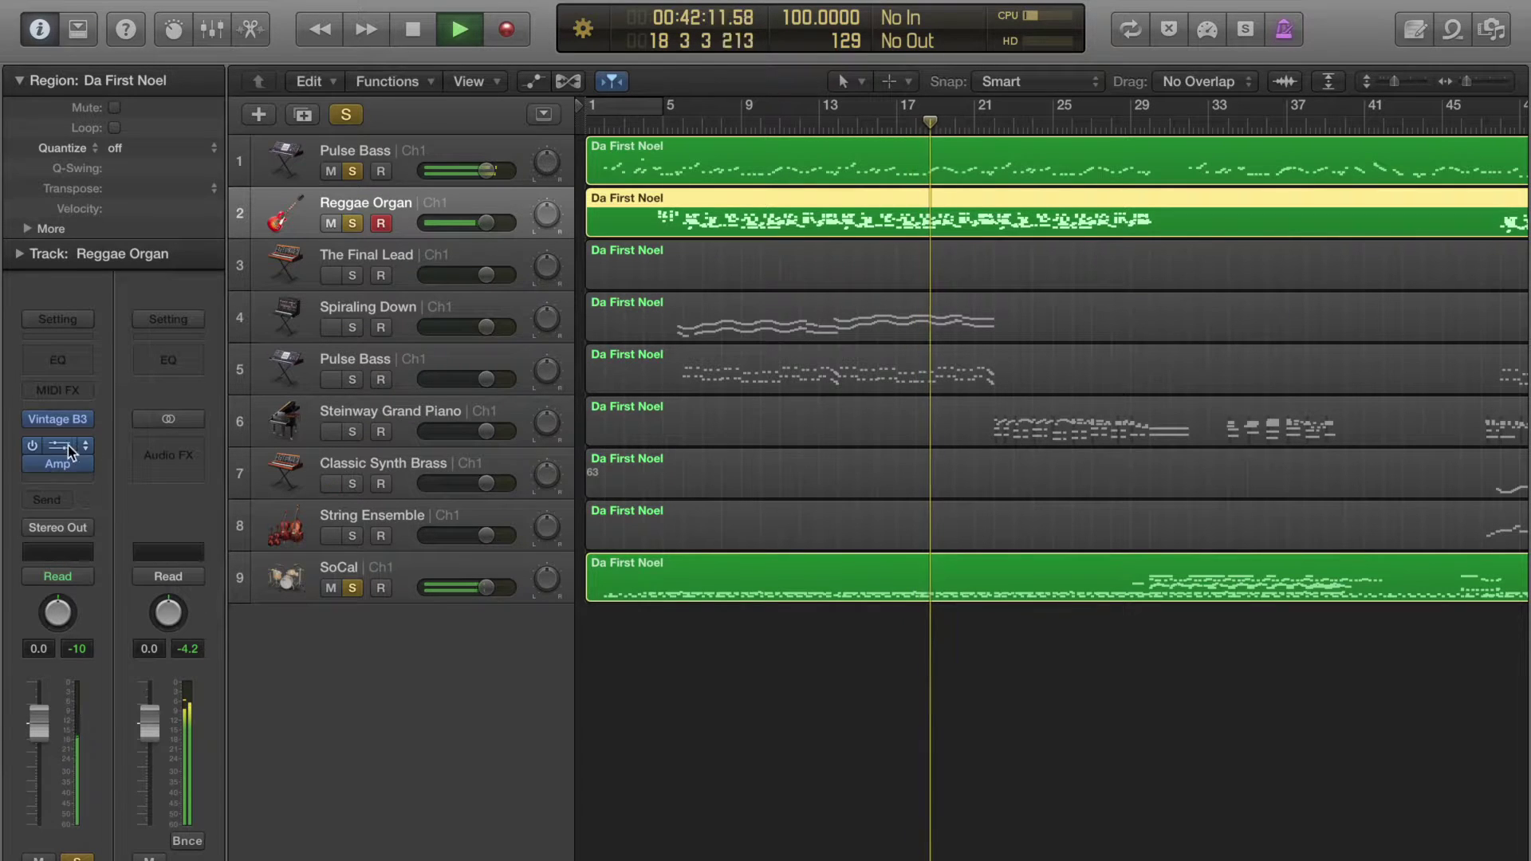
left_click(61, 461)
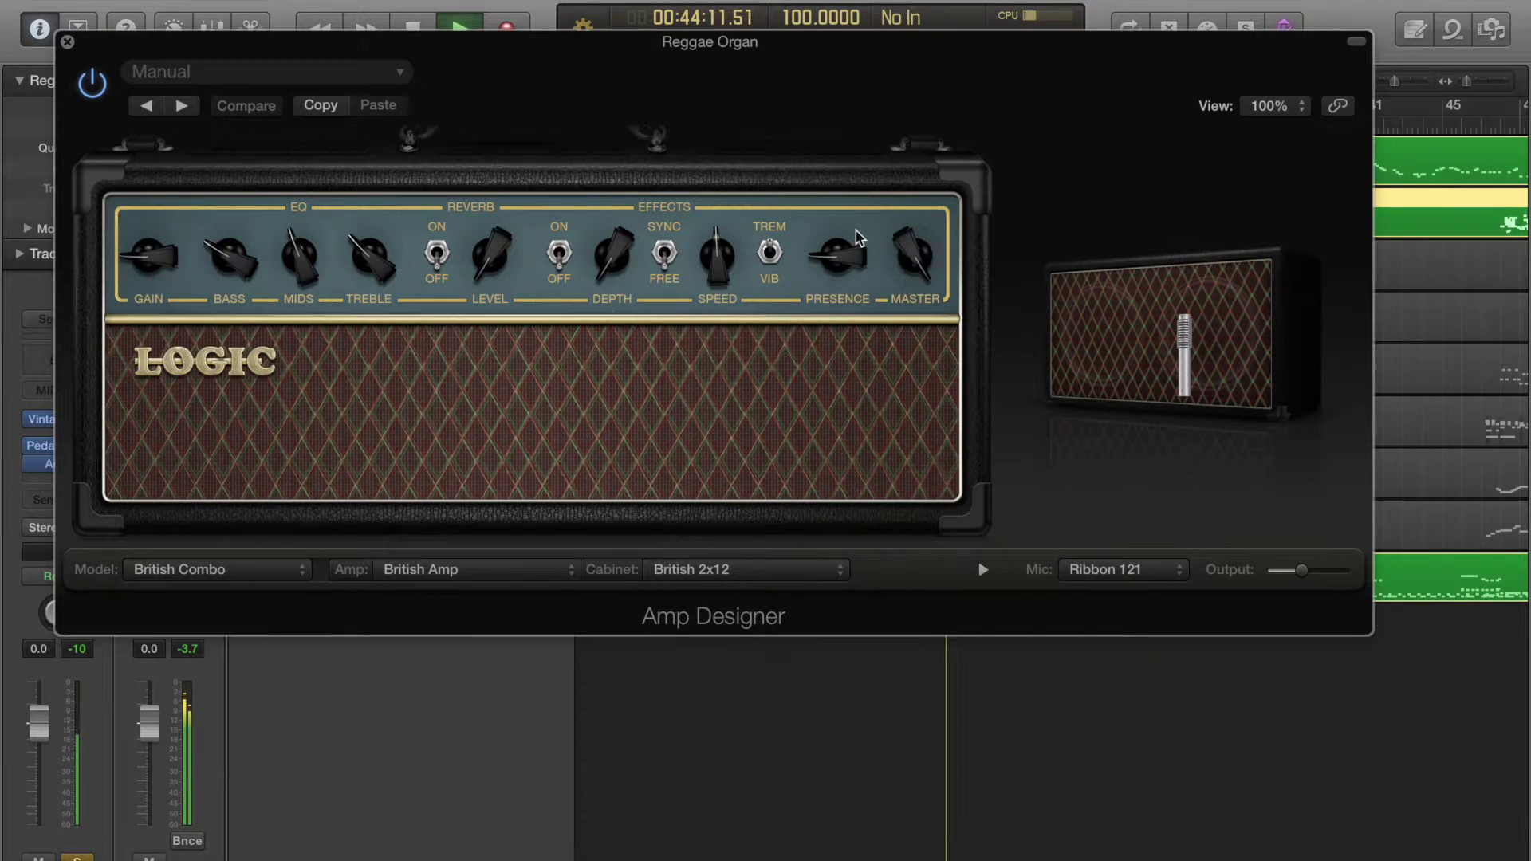
left_click_drag(192, 274, 152, 201)
left_click(182, 107)
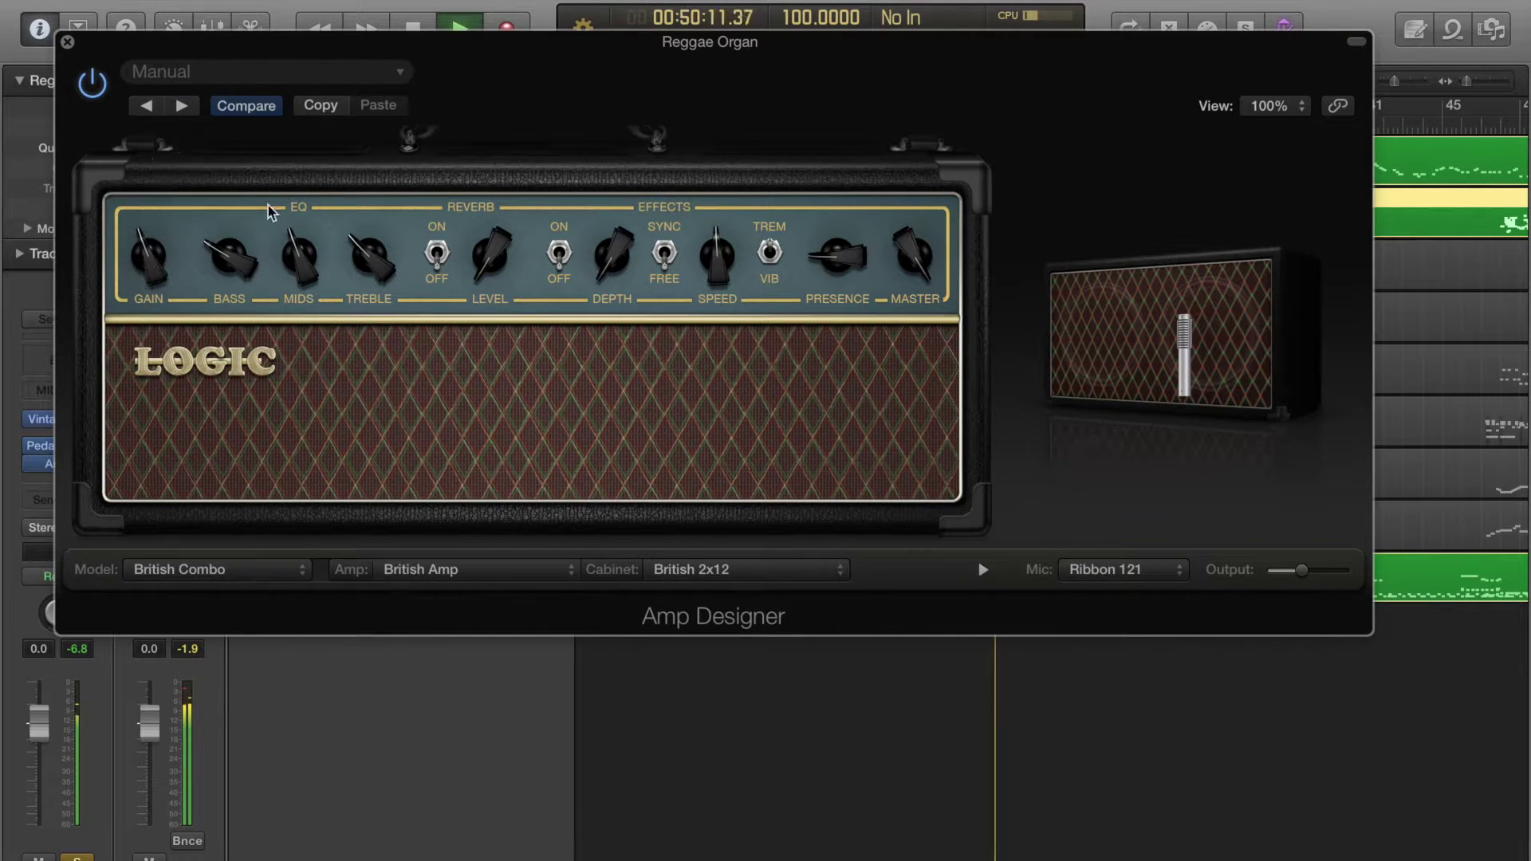
left_click_drag(366, 264, 371, 187)
left_click_drag(852, 257, 870, 215)
left_click_drag(718, 256, 721, 168)
left_click(67, 42)
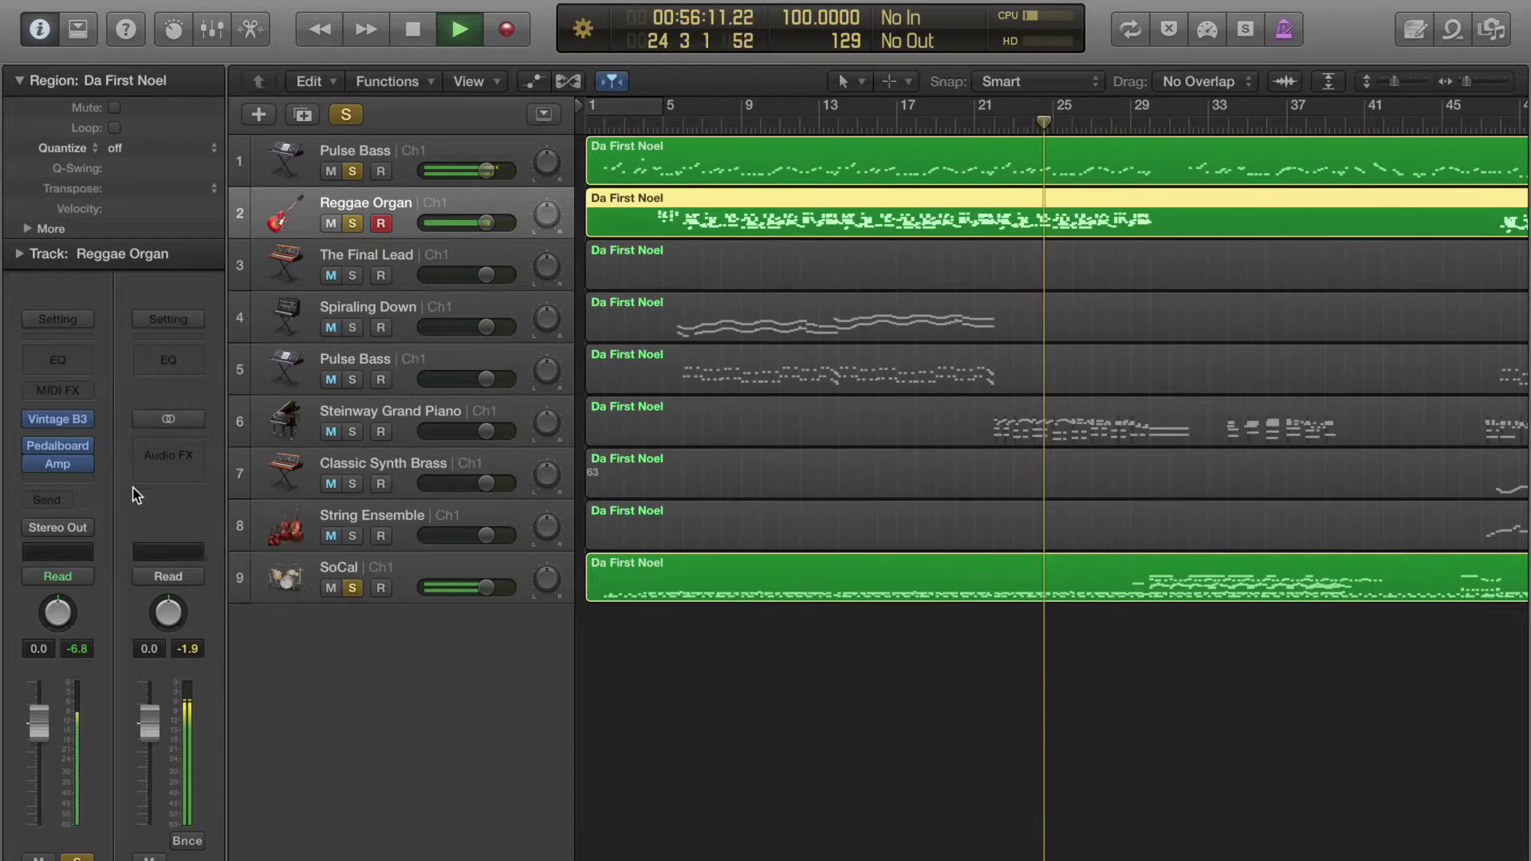
Toggle the Hi-Drive pedal, raise the Blue Echo mix in the Reggae Organ's Pedalboard, and close it.
mouse_move(60, 459)
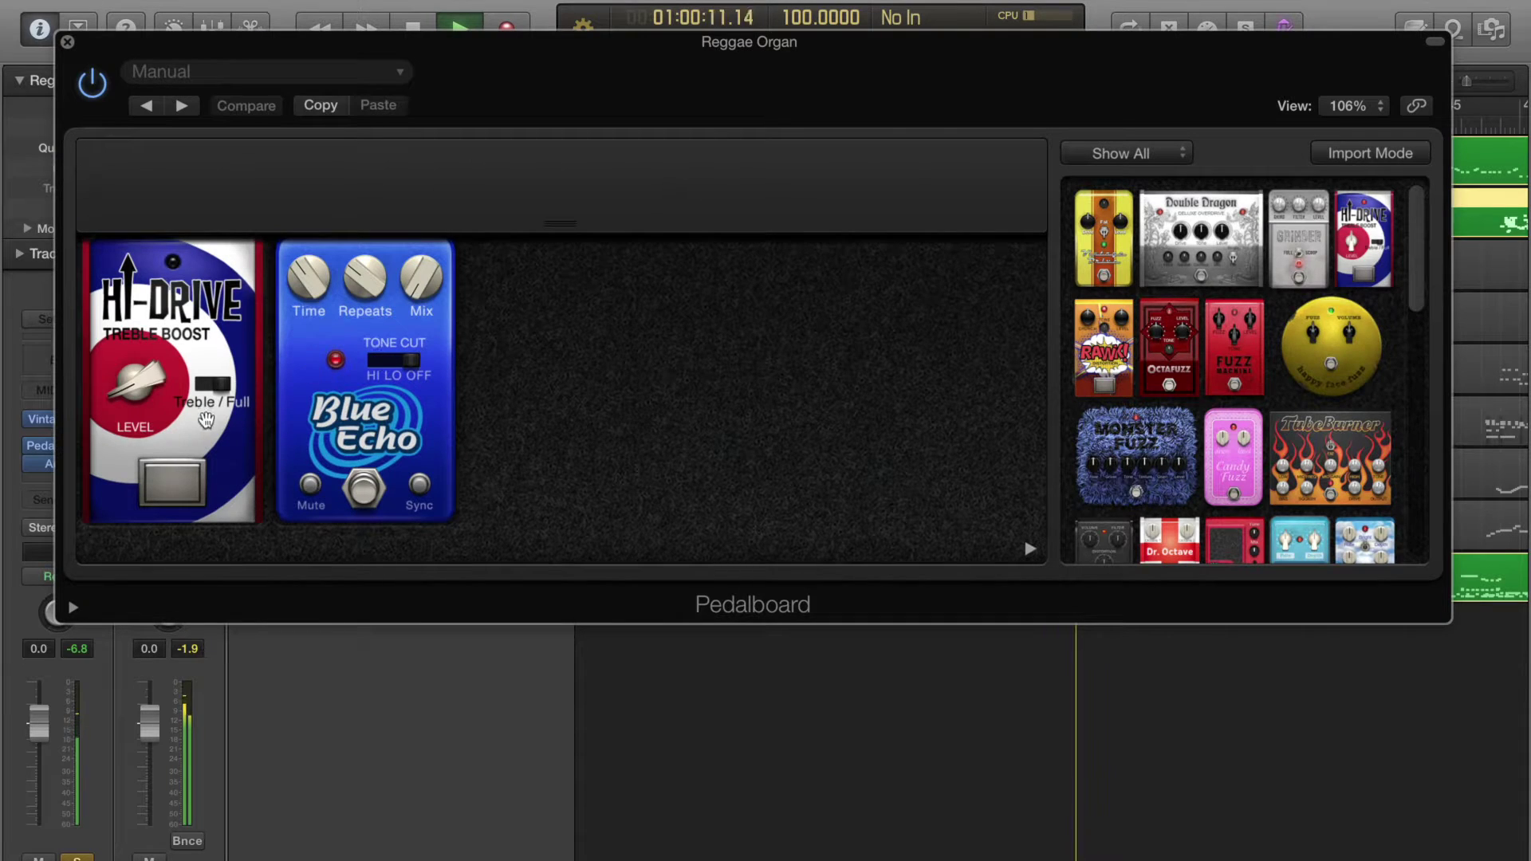
left_click(172, 483)
left_click(182, 485)
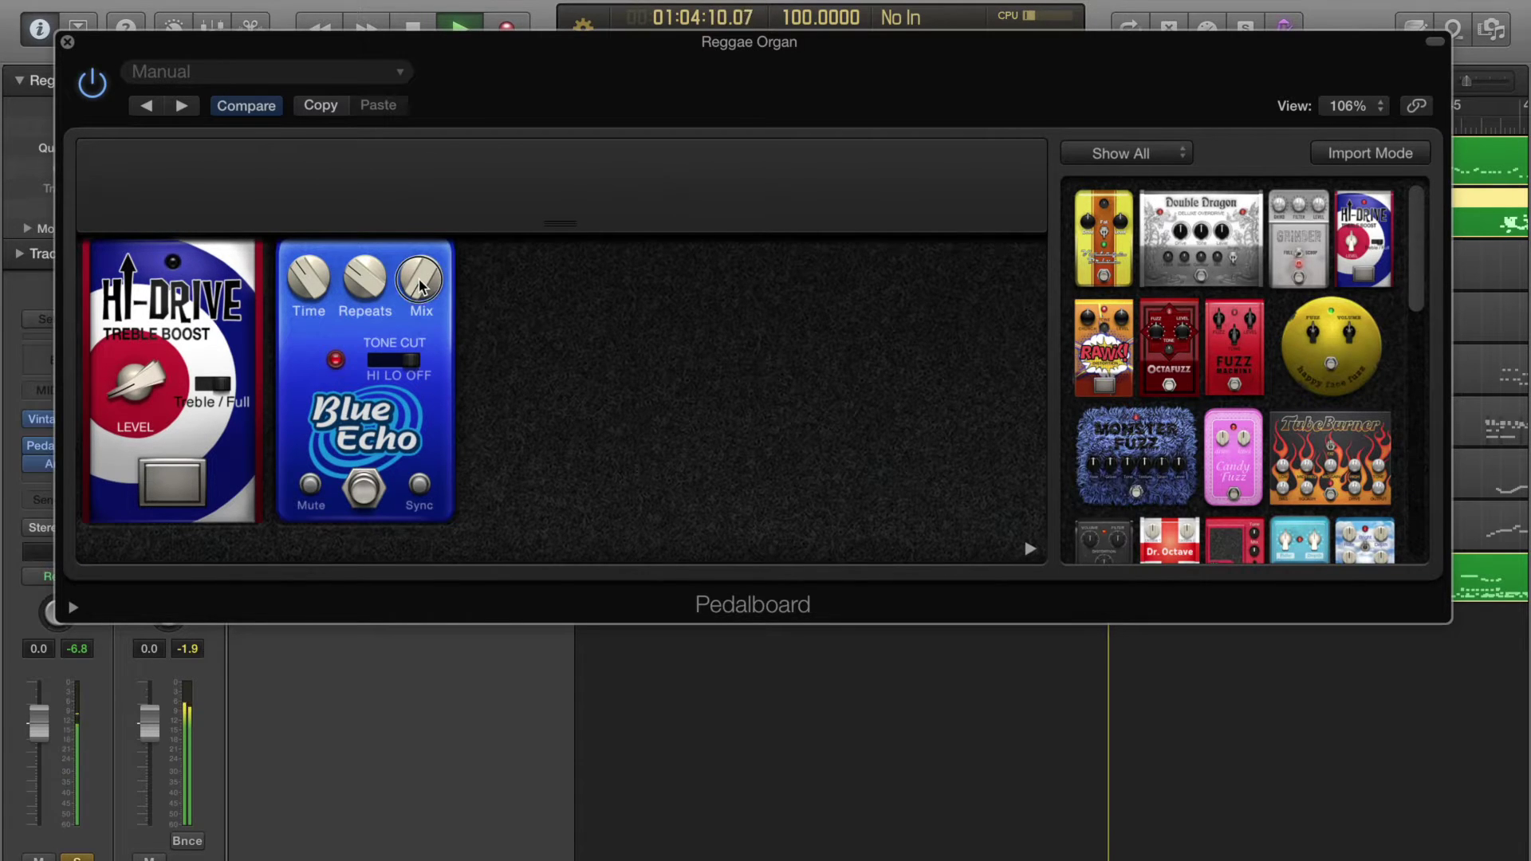
left_click_drag(421, 284, 428, 209)
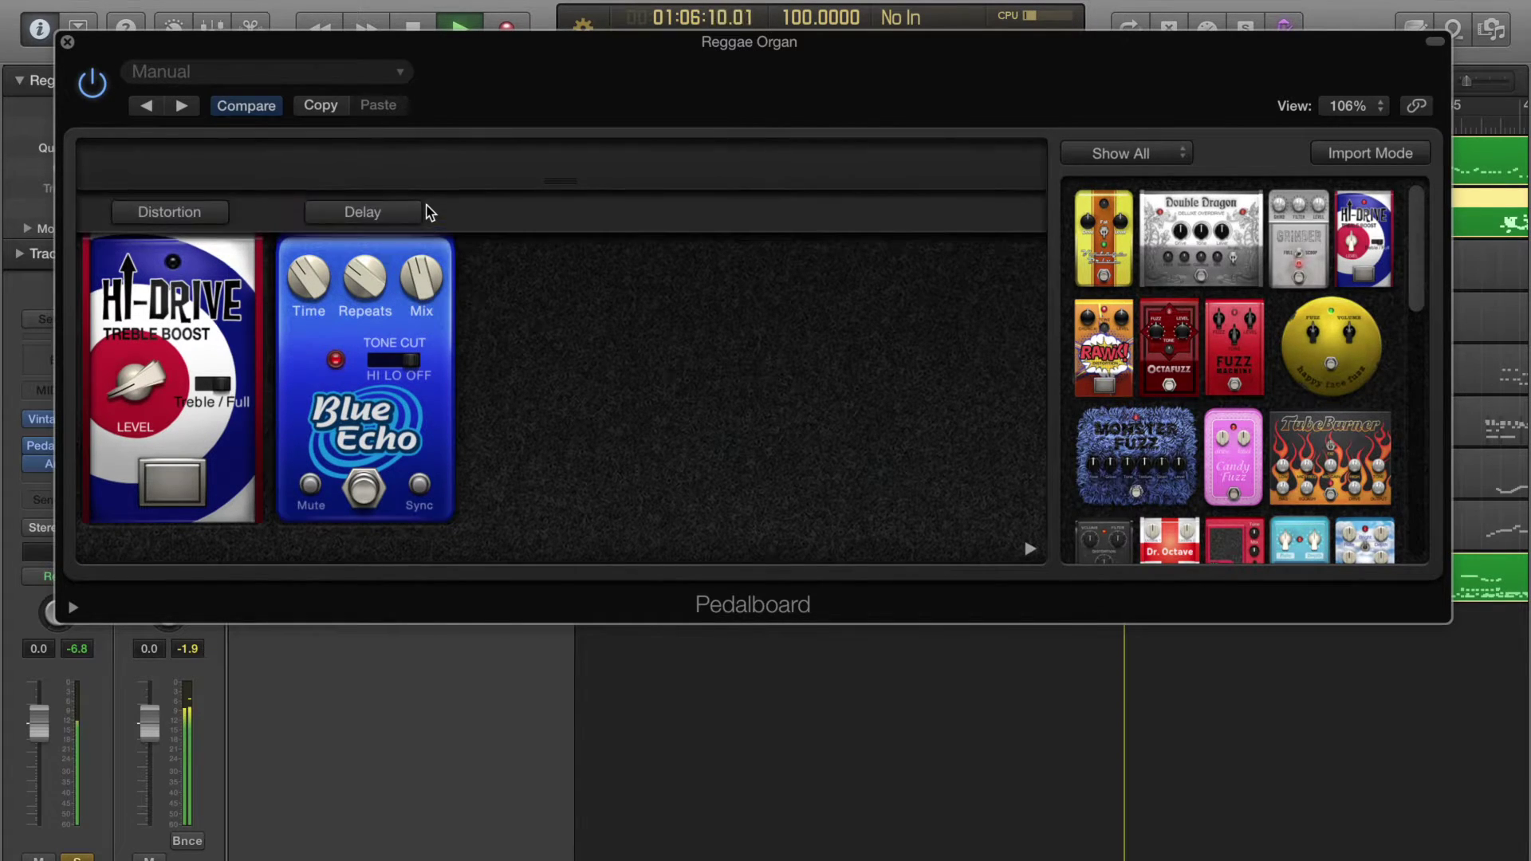
left_click(66, 46)
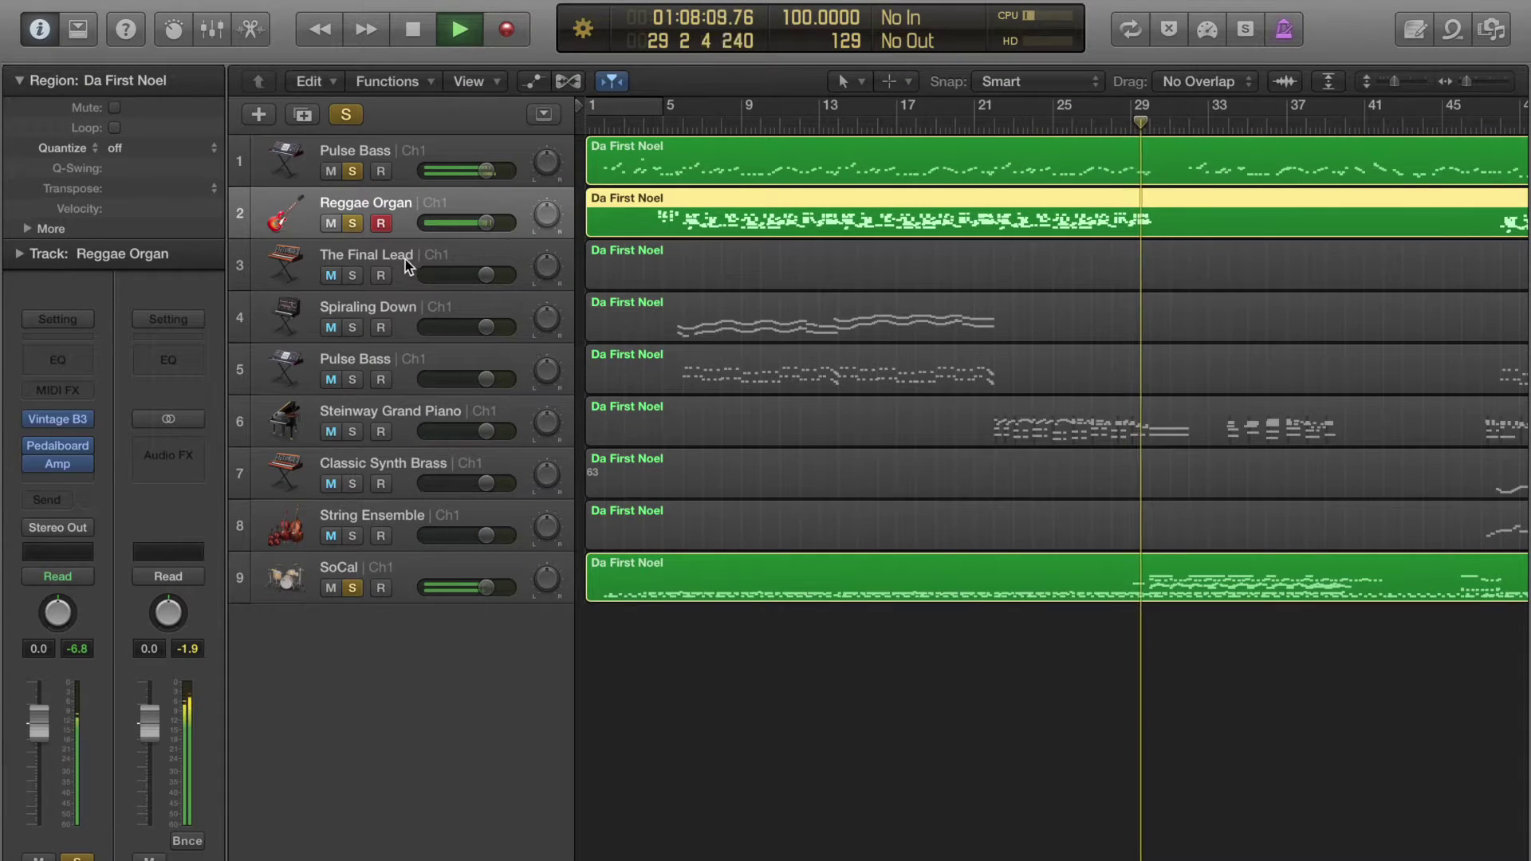
Stop playback and set a cycle range from bar 5 to bar 21.
key("space")
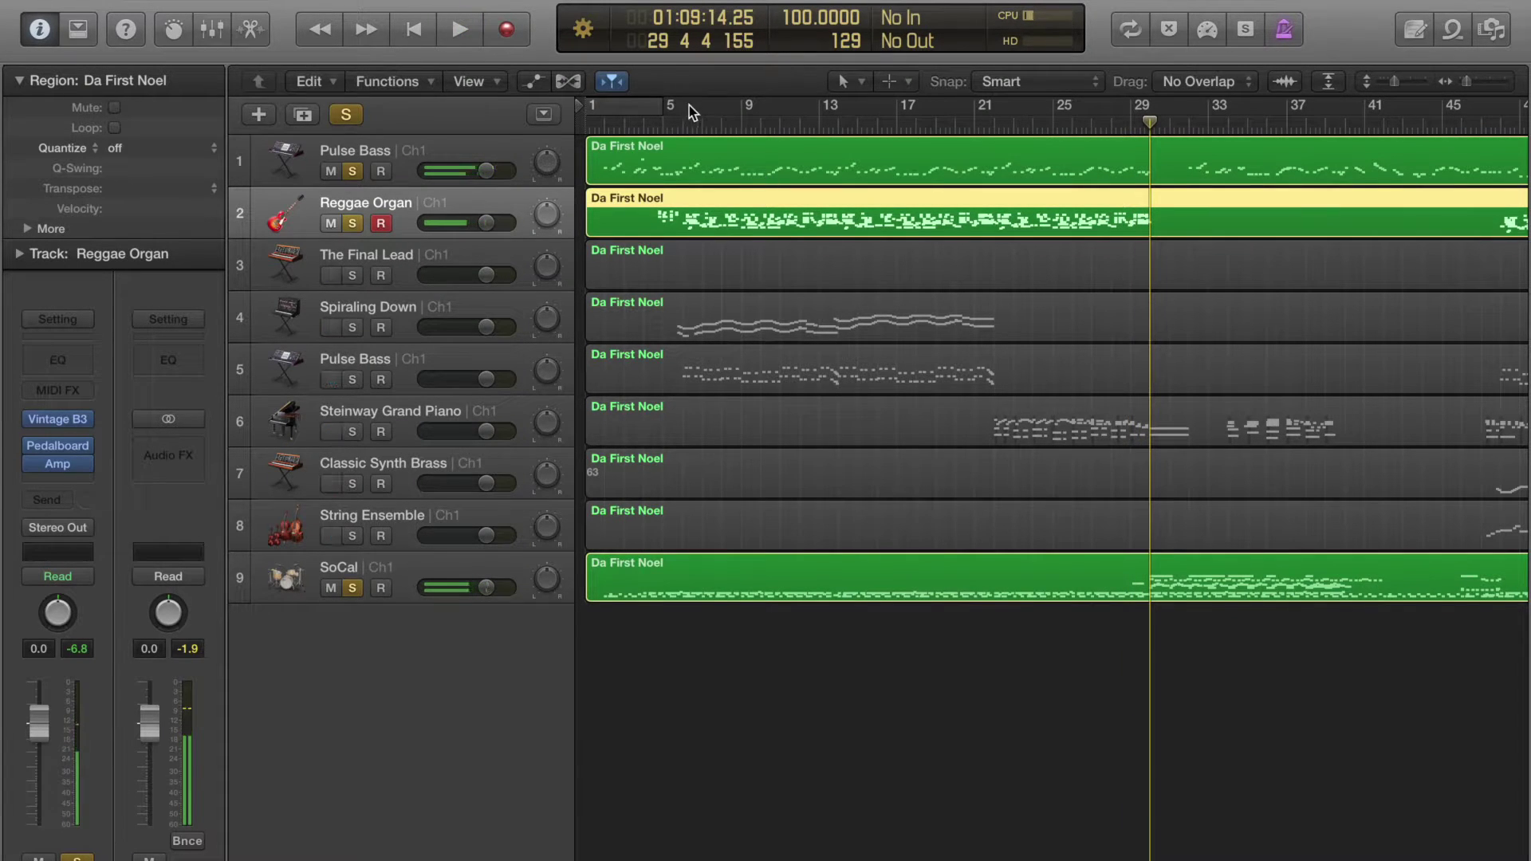
left_click(663, 104)
left_click_drag(664, 120, 974, 120)
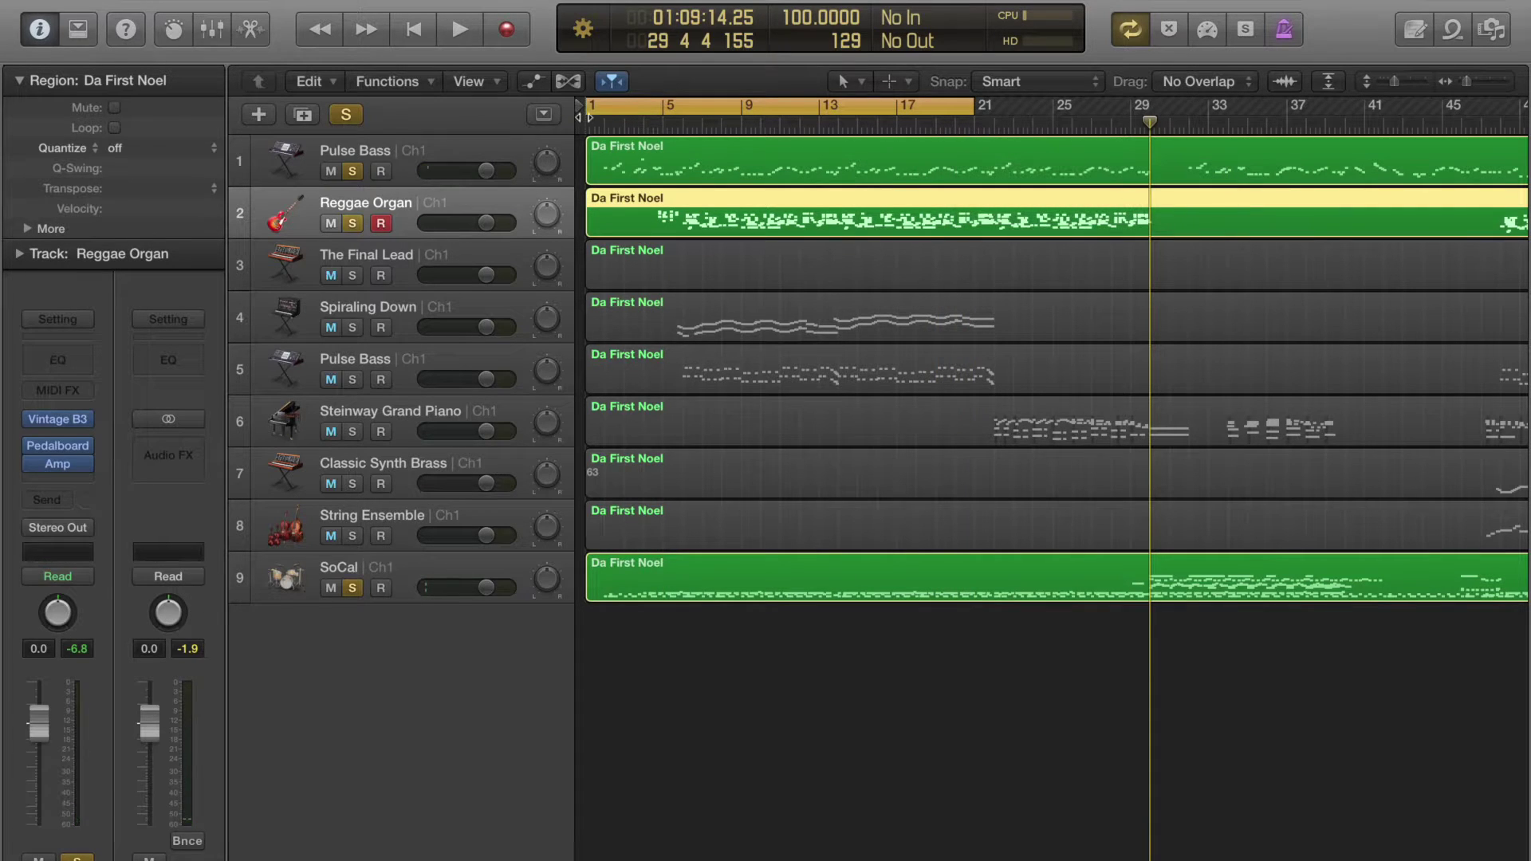
left_click_drag(587, 110, 666, 121)
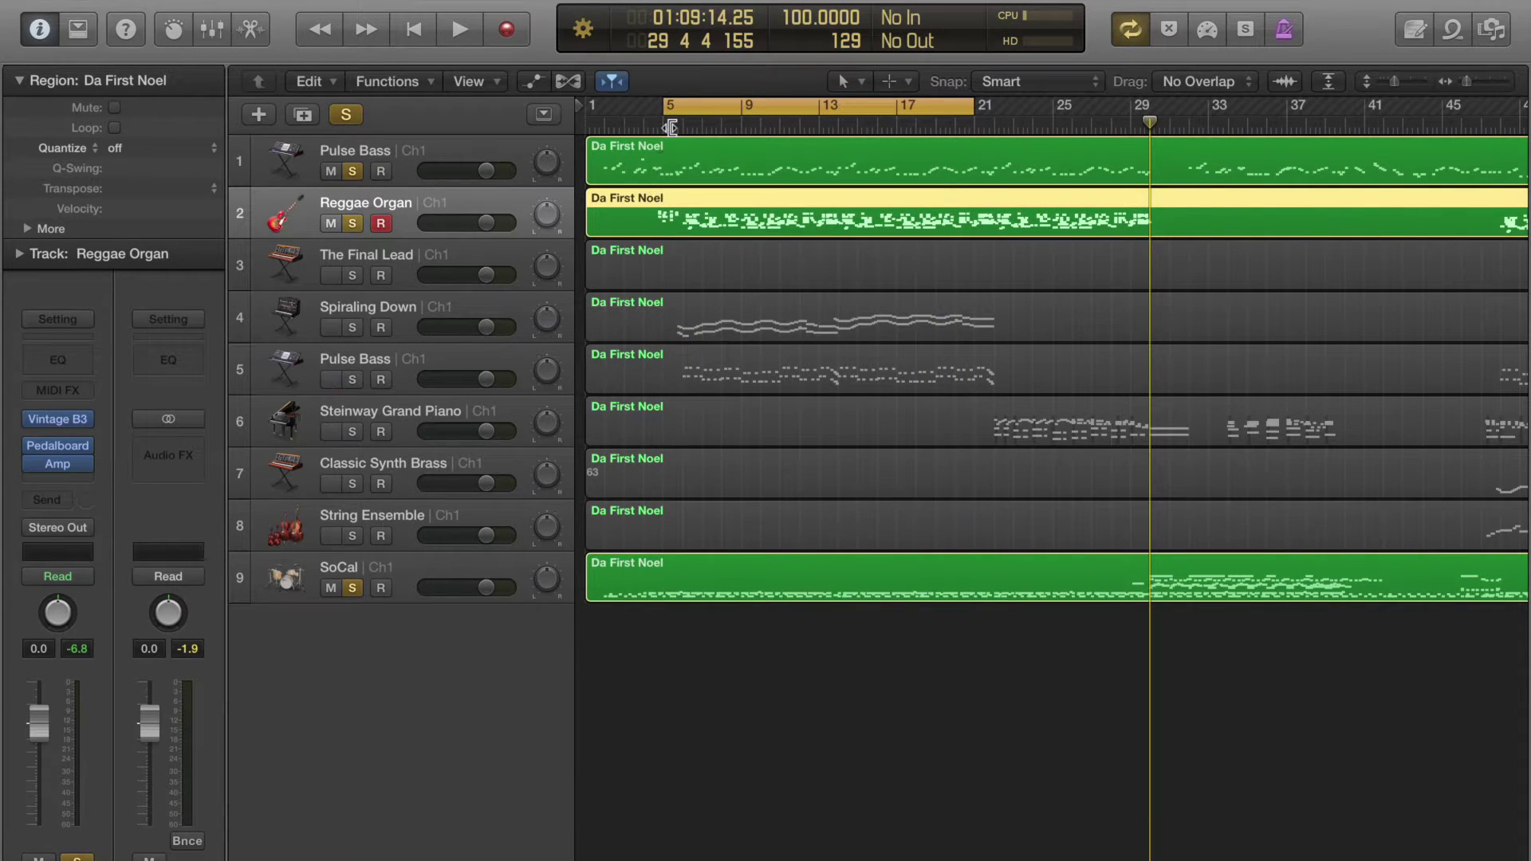
Add the Spiraling Down track to the solo and audition it briefly within the cycle range.
key("space")
key("space")
left_click(342, 332)
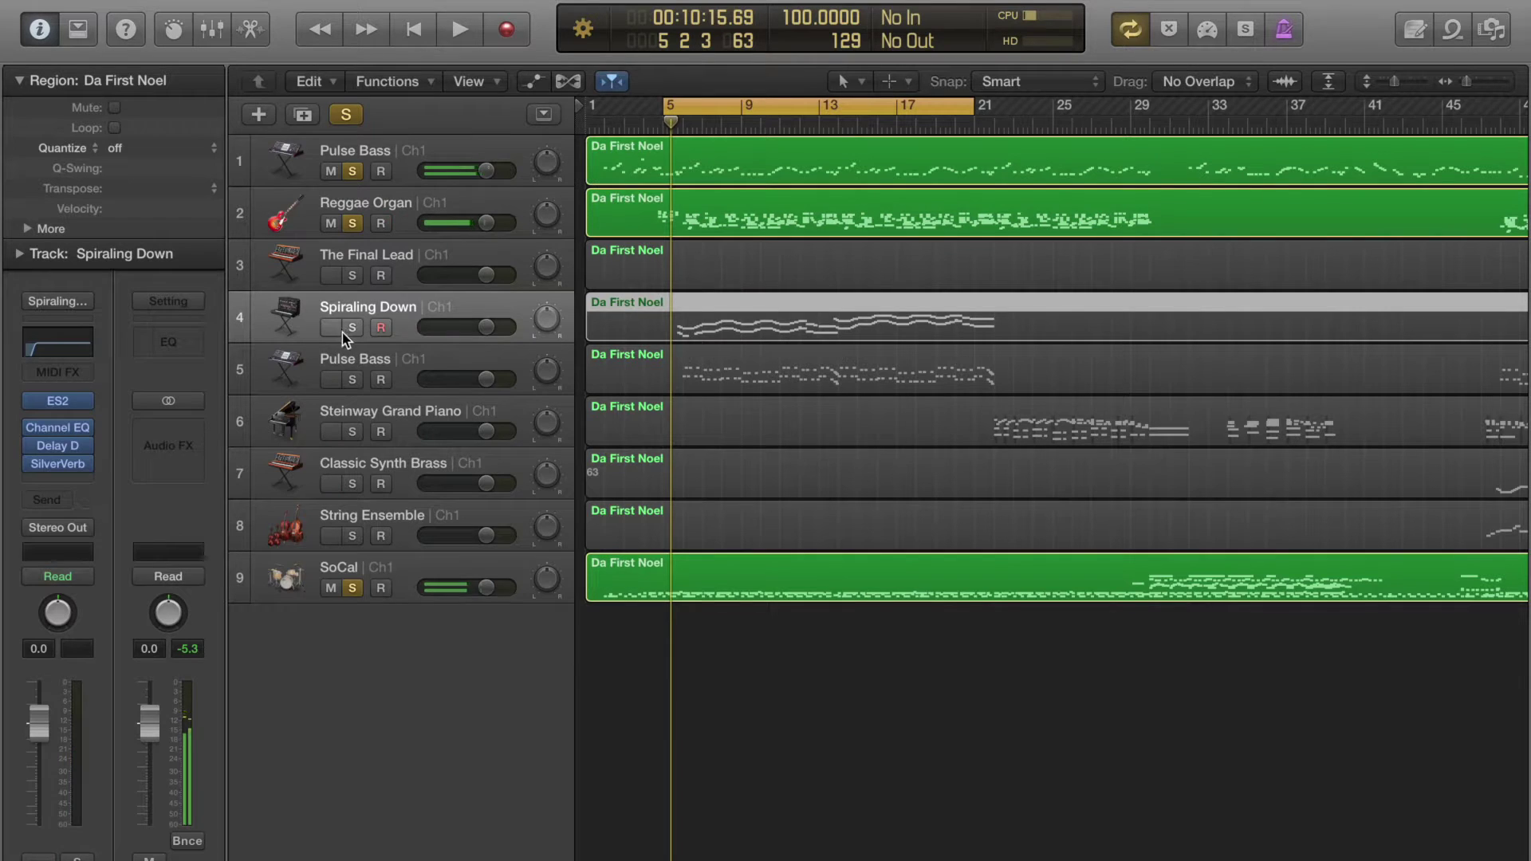
left_click(351, 330)
key("space")
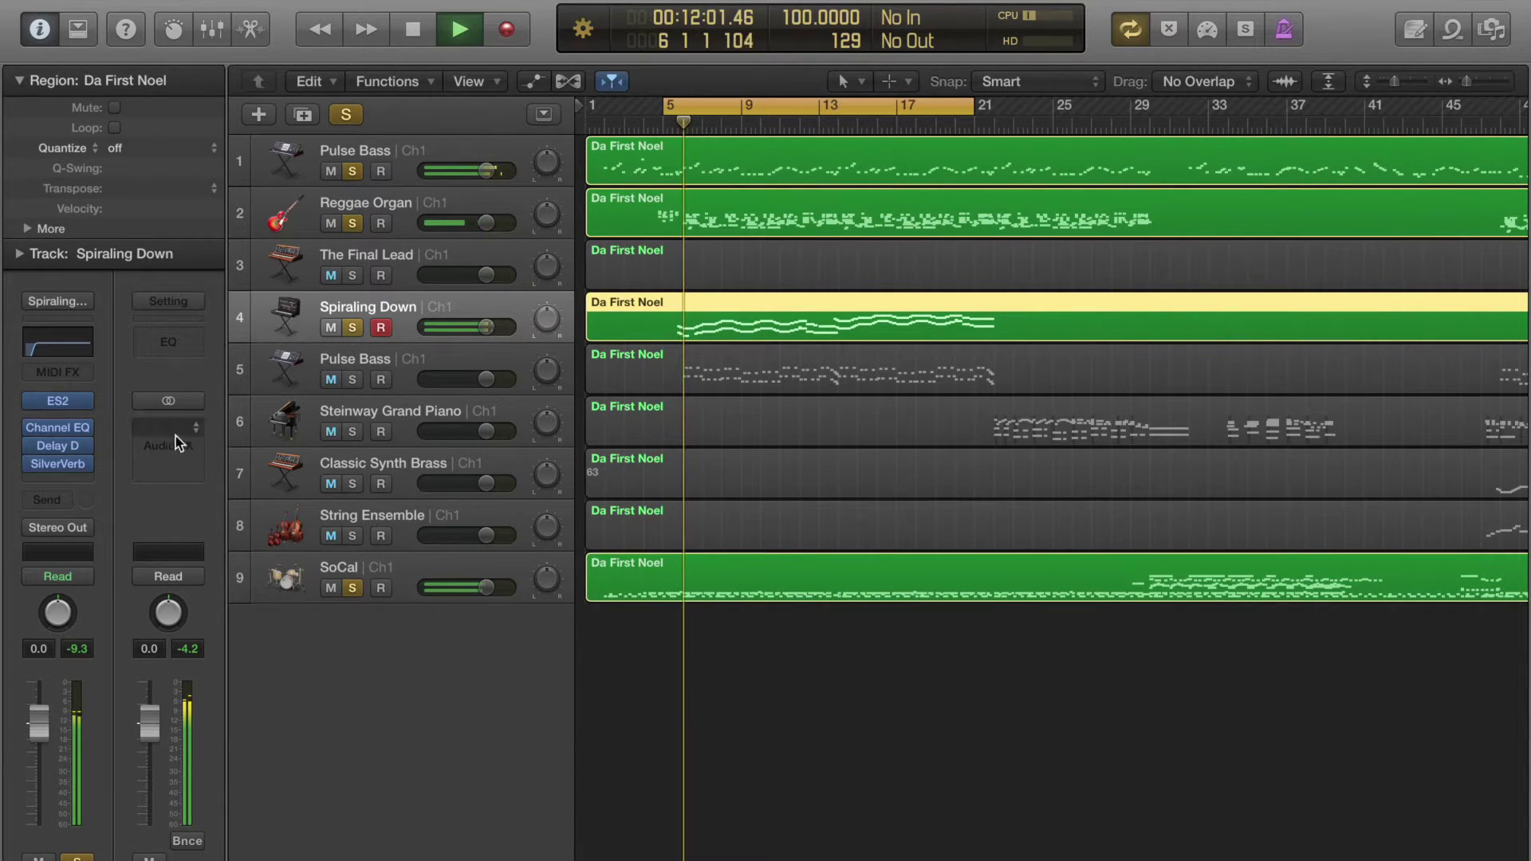
key("space")
Inspect the ES2 on the Spiraling Down track and replace it with a stereo Retro Synth.
left_click(61, 404)
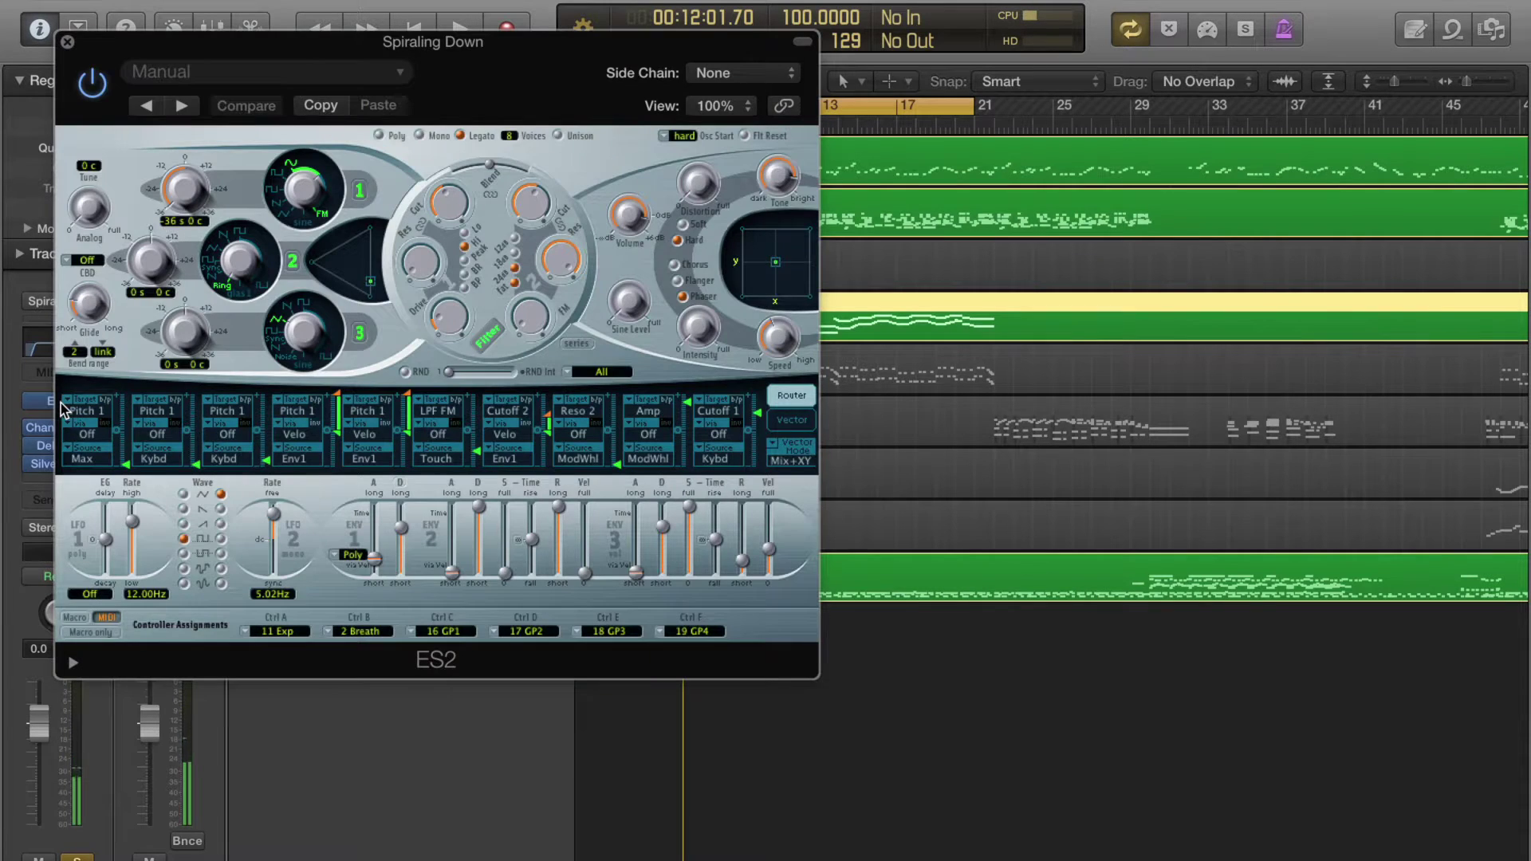
left_click(68, 42)
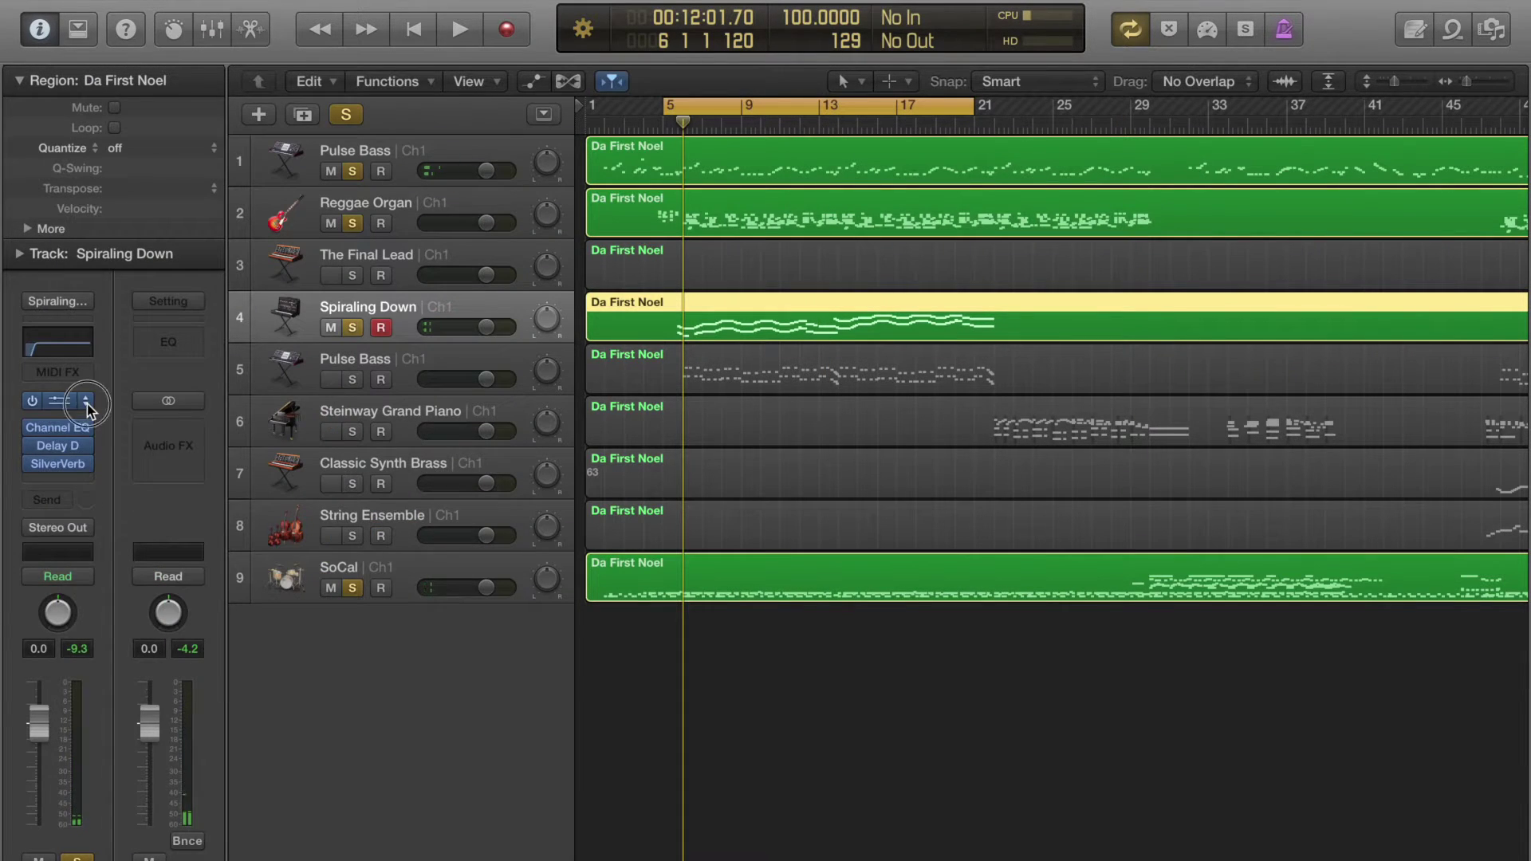
left_click(87, 404)
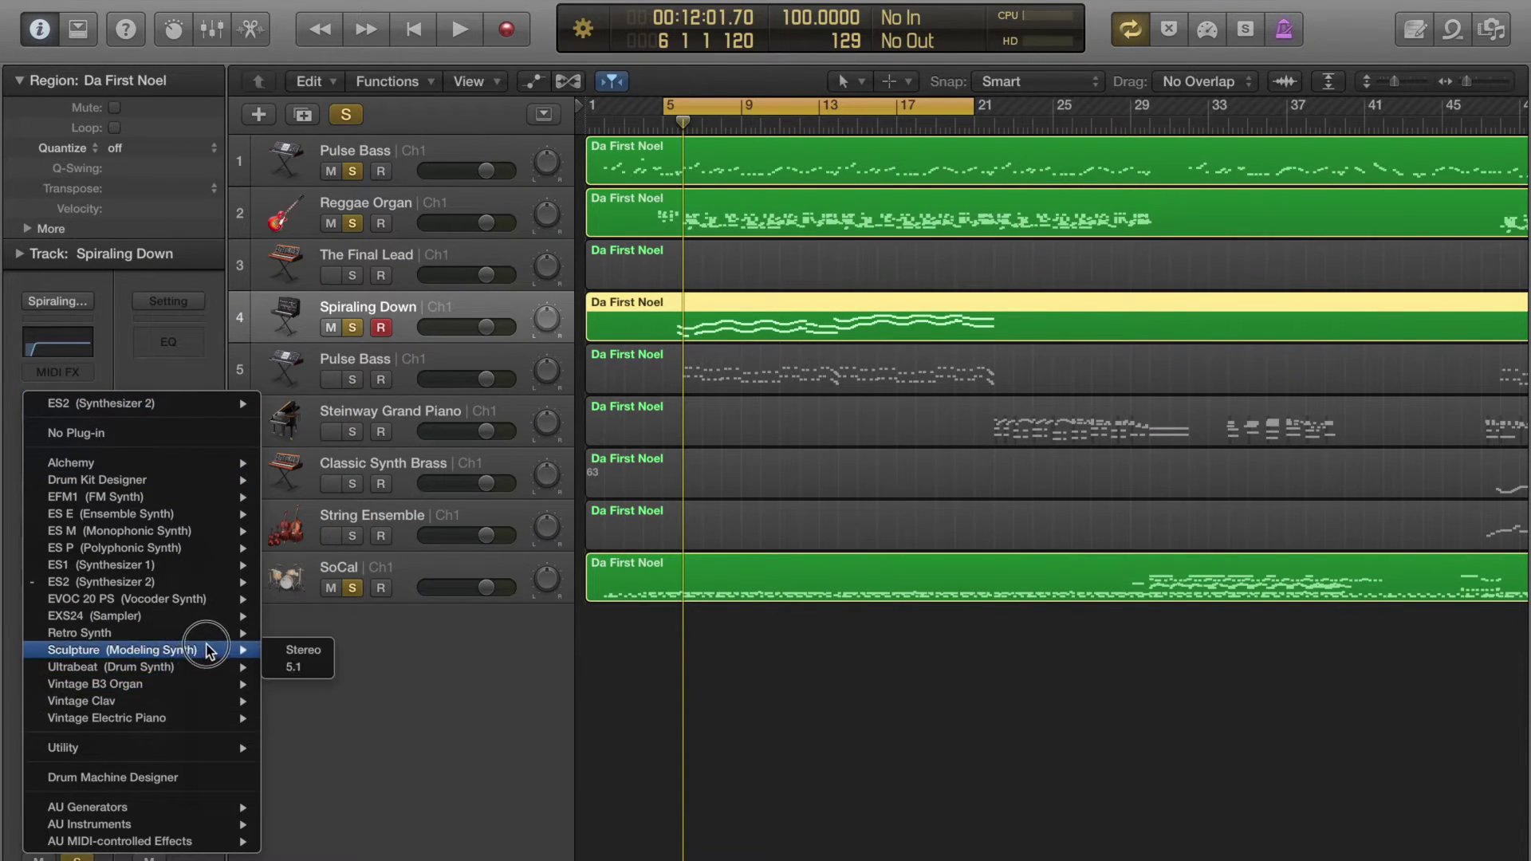
mouse_move(205, 633)
left_click(295, 634)
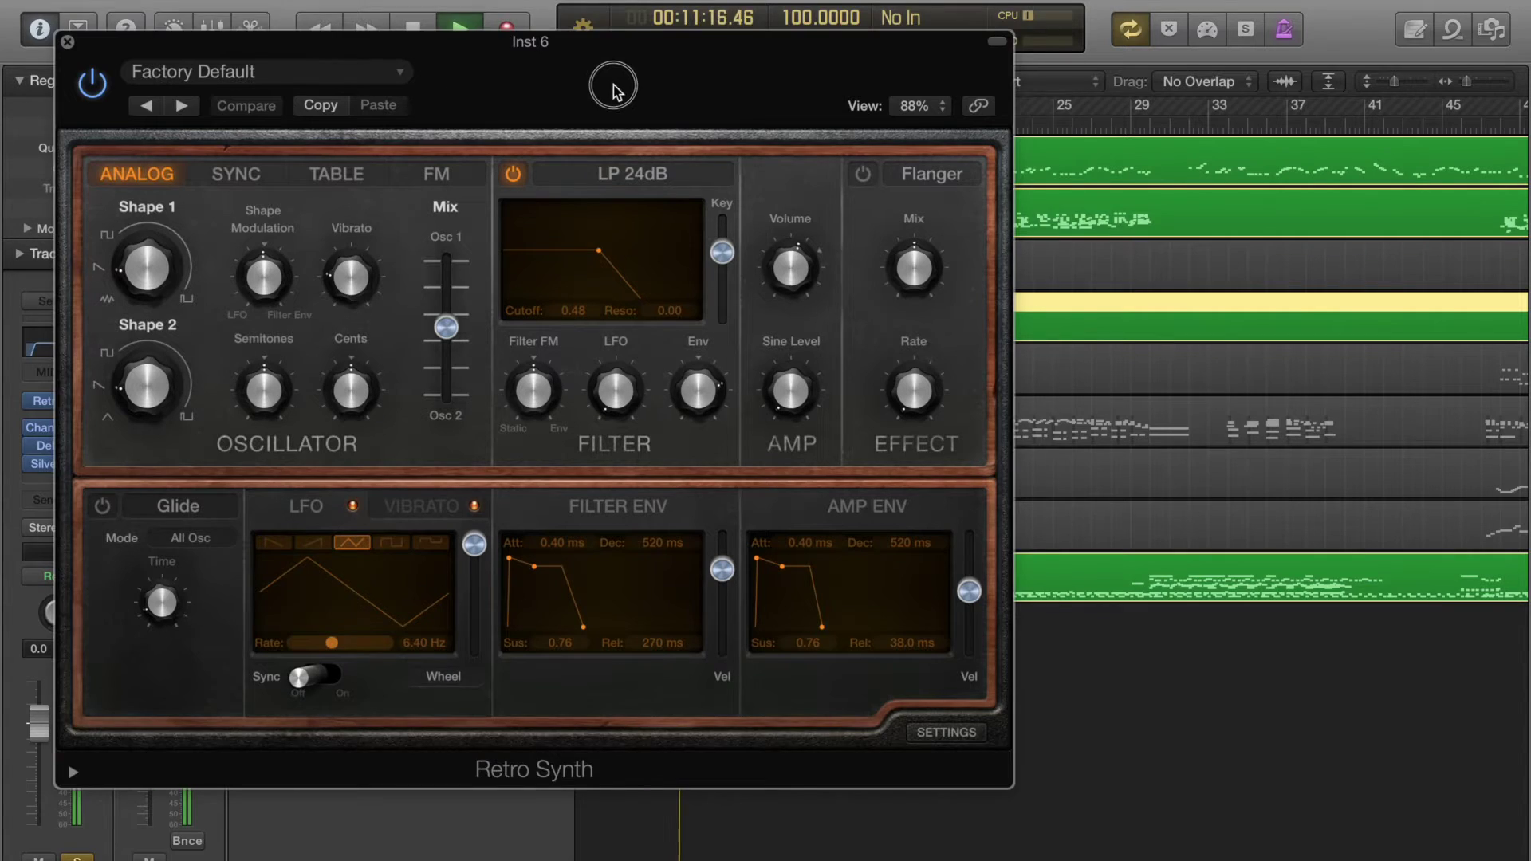
Lower the Retro Synth track's volume to -9.4 dB during playback, and stop the song.
left_click_drag(613, 88, 669, 76)
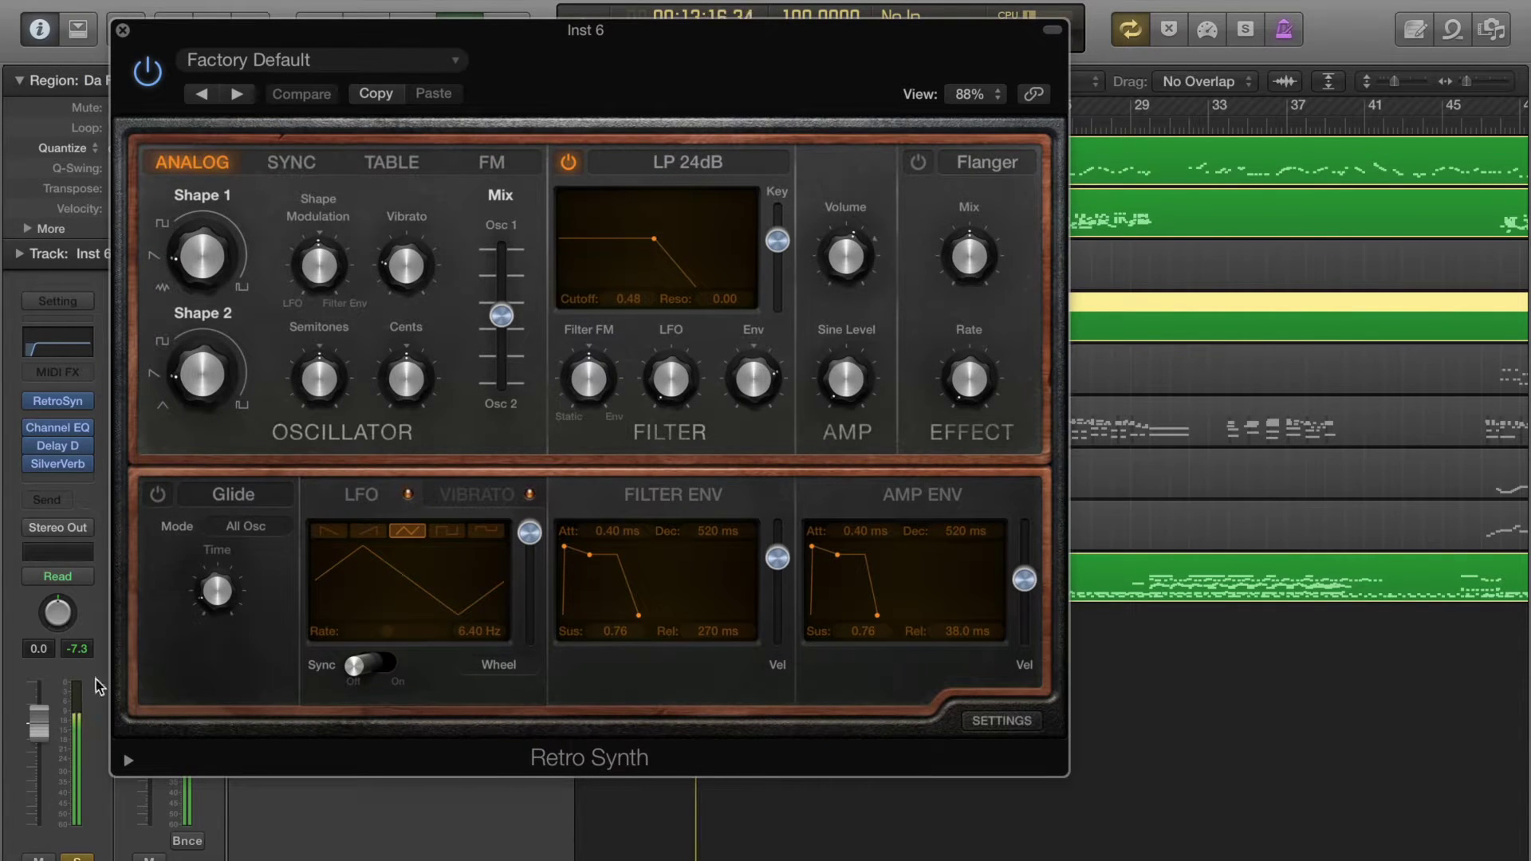
left_click_drag(52, 714, 48, 794)
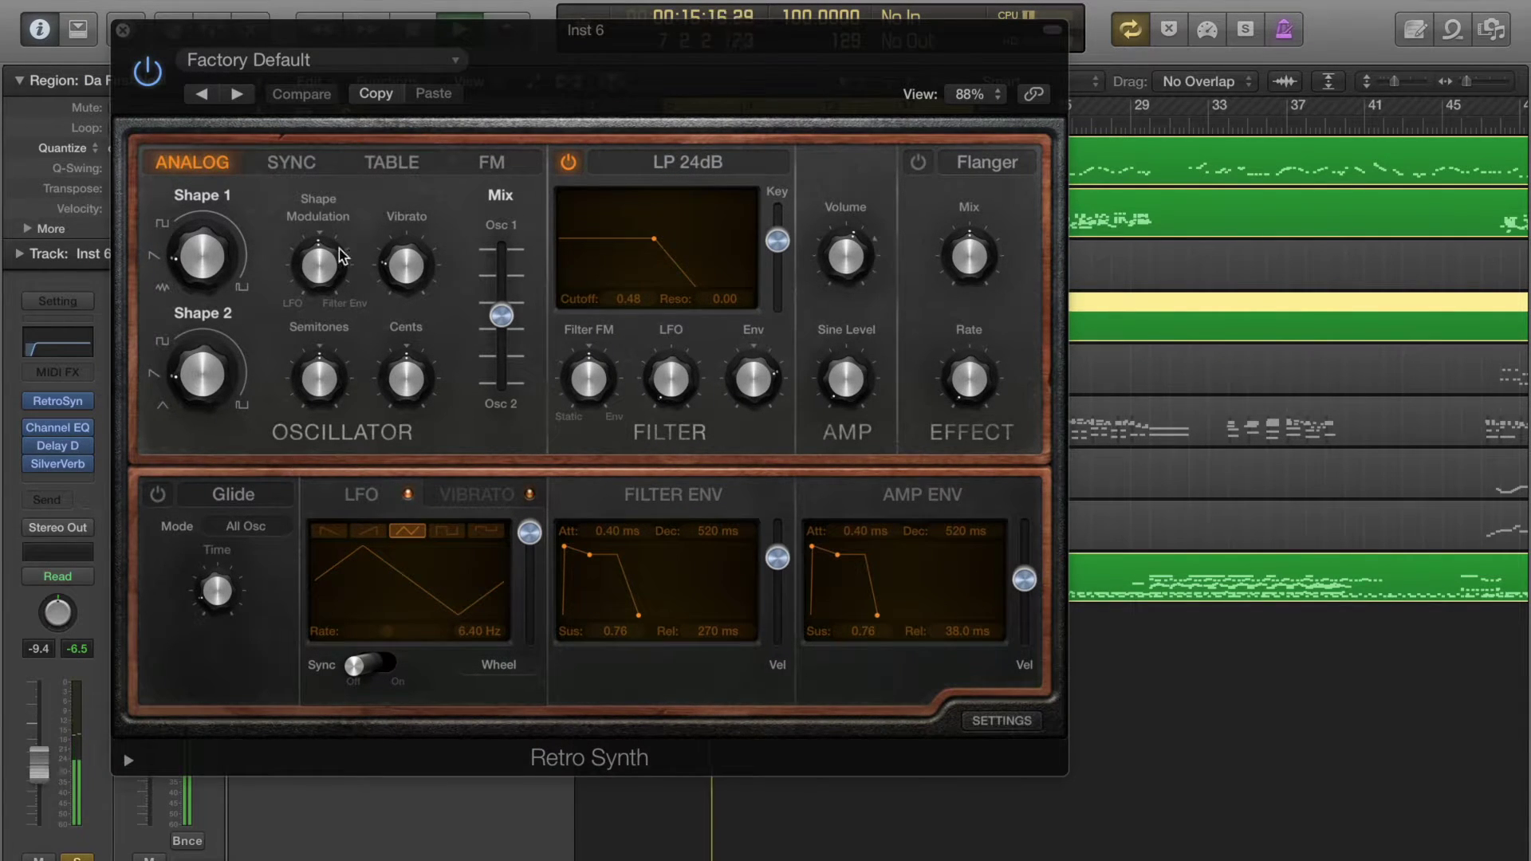
left_click_drag(558, 60, 681, 116)
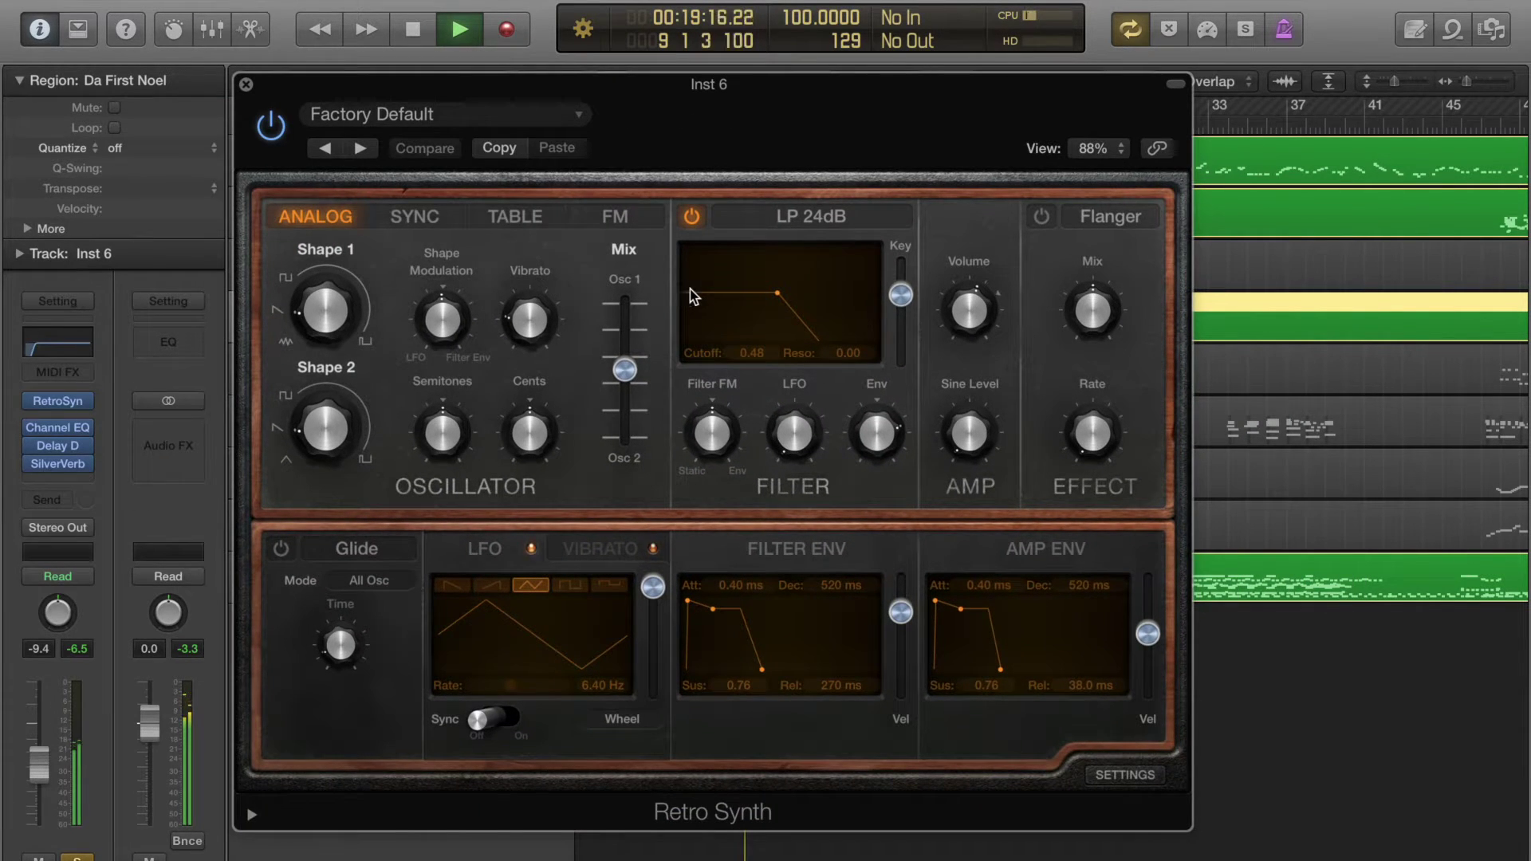
key("space")
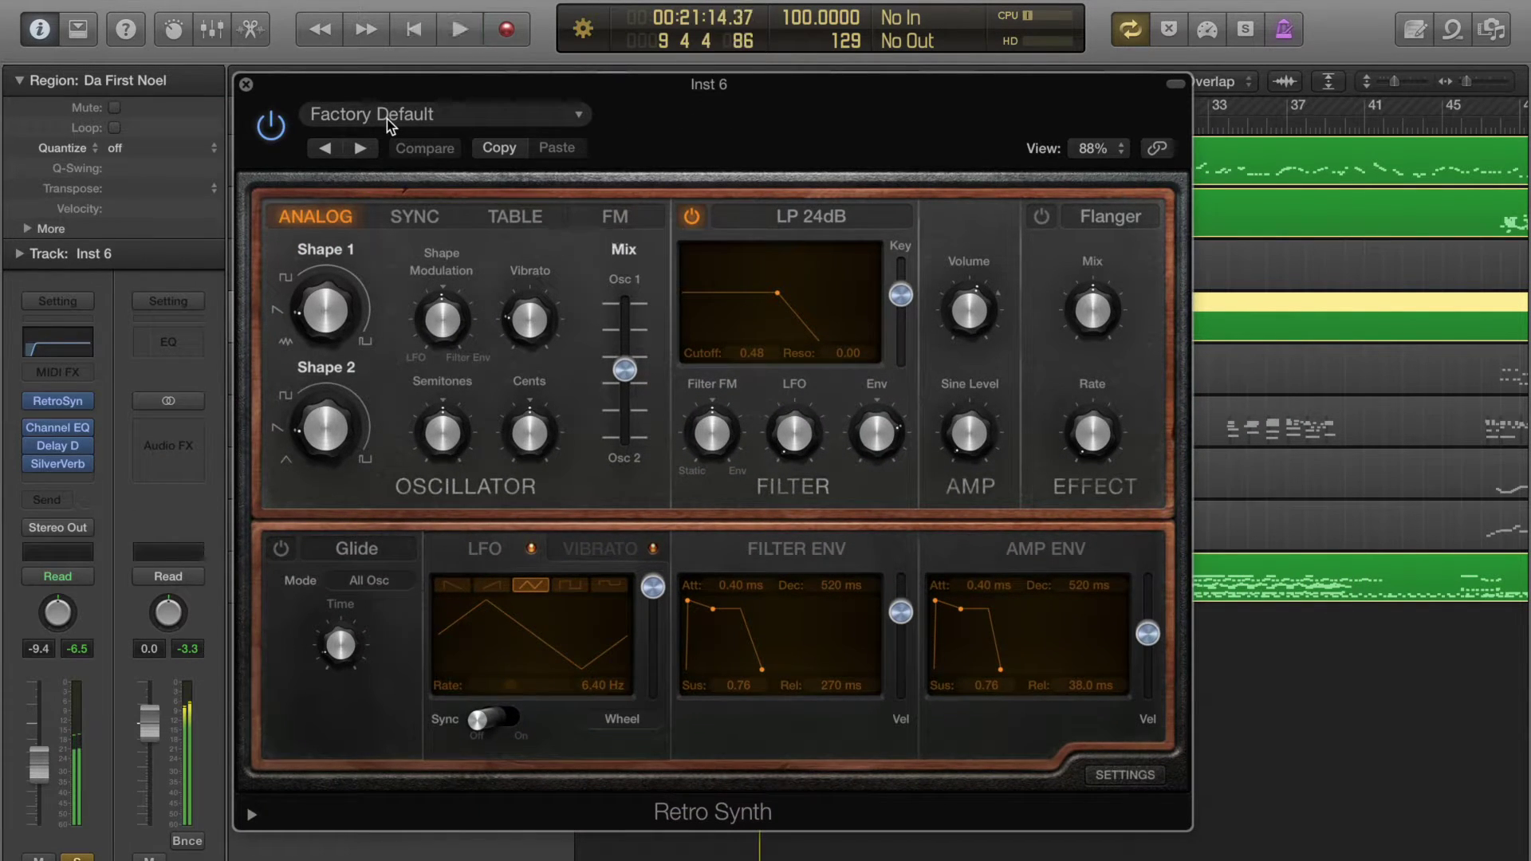
Load the Antimatter Synth preset from the Synth Leads category in Retro Synth.
left_click(386, 118)
mouse_move(447, 490)
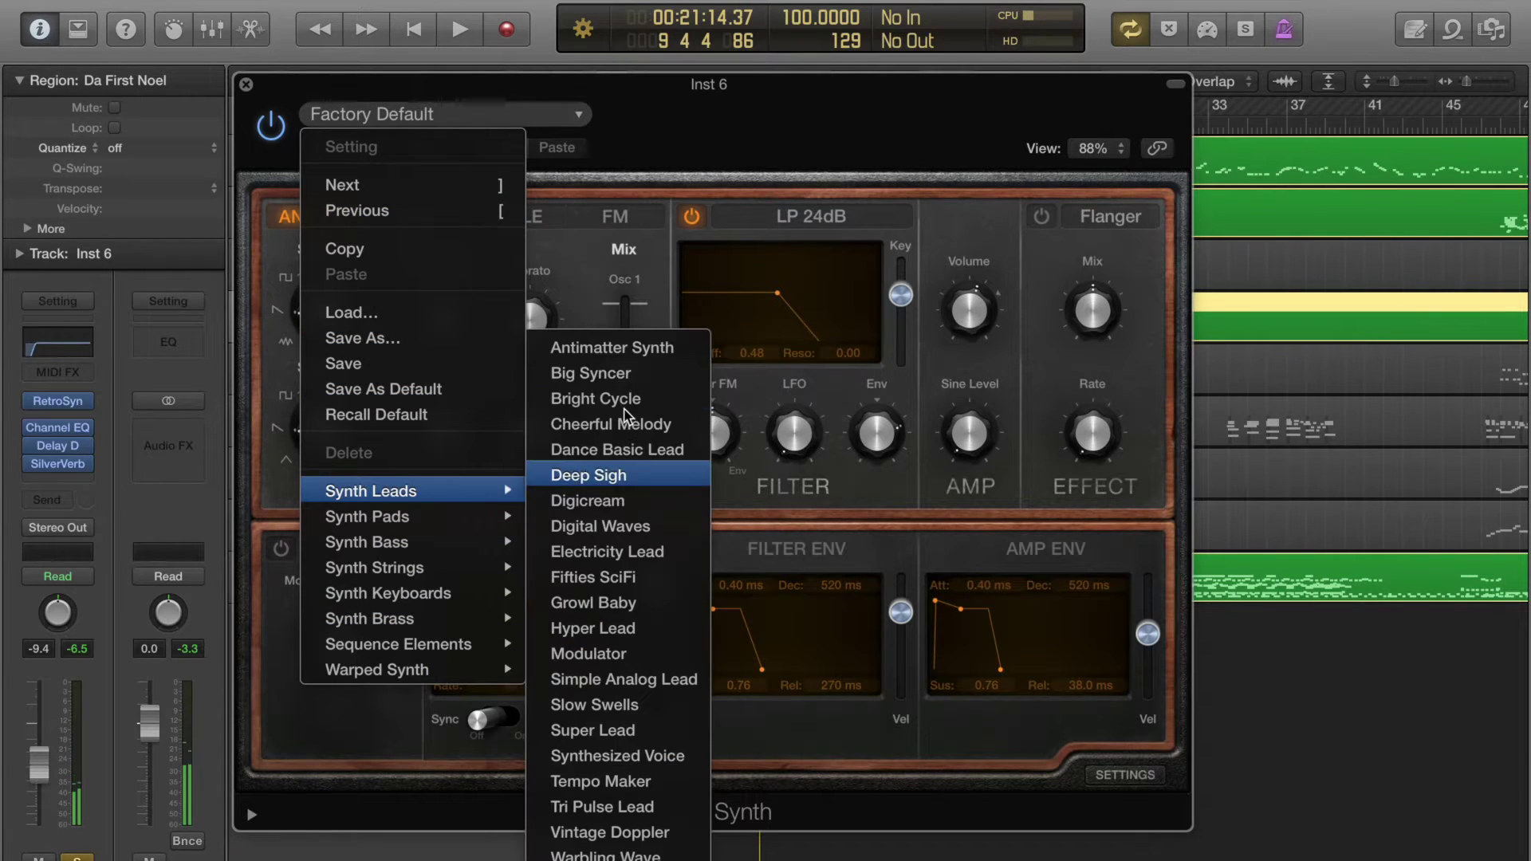
left_click(640, 351)
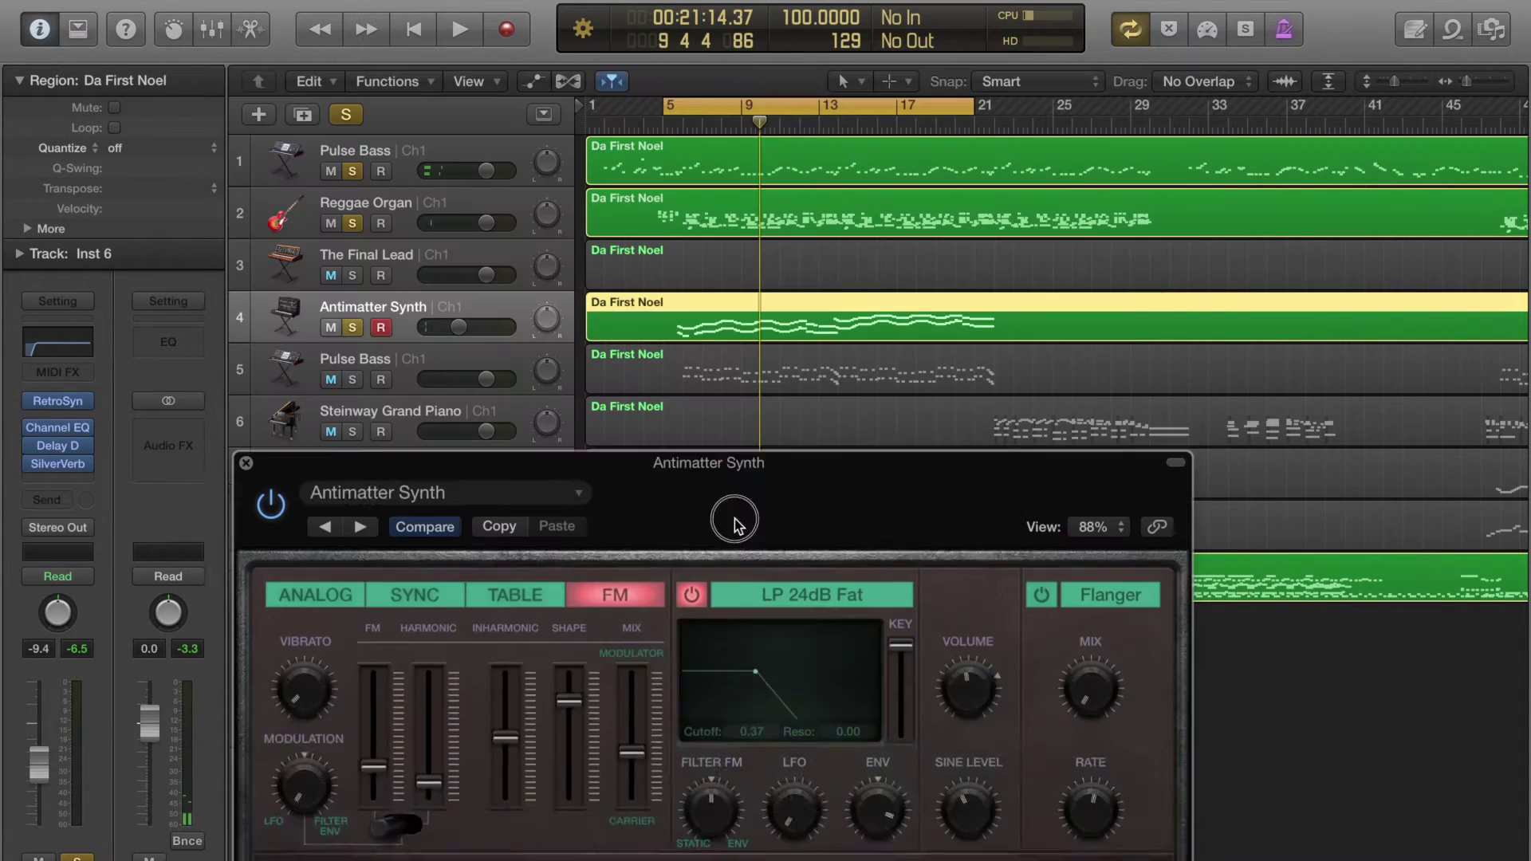
Move the cycle start to bar 6, play it, and switch Retro Synth to the Big Syncer preset.
left_click_drag(666, 108, 681, 108)
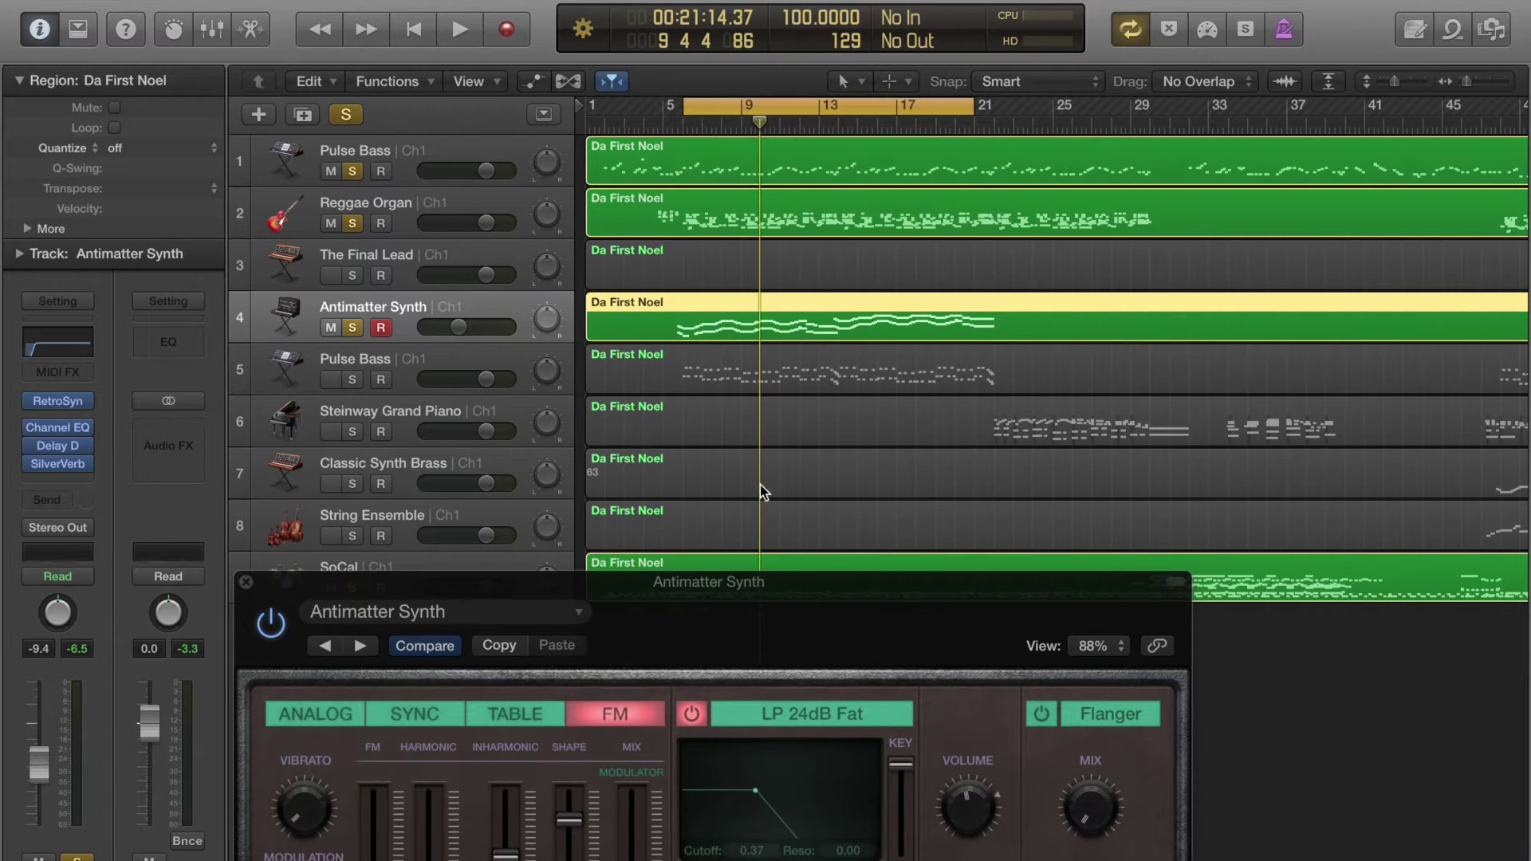
key("space")
left_click_drag(753, 616, 722, 215)
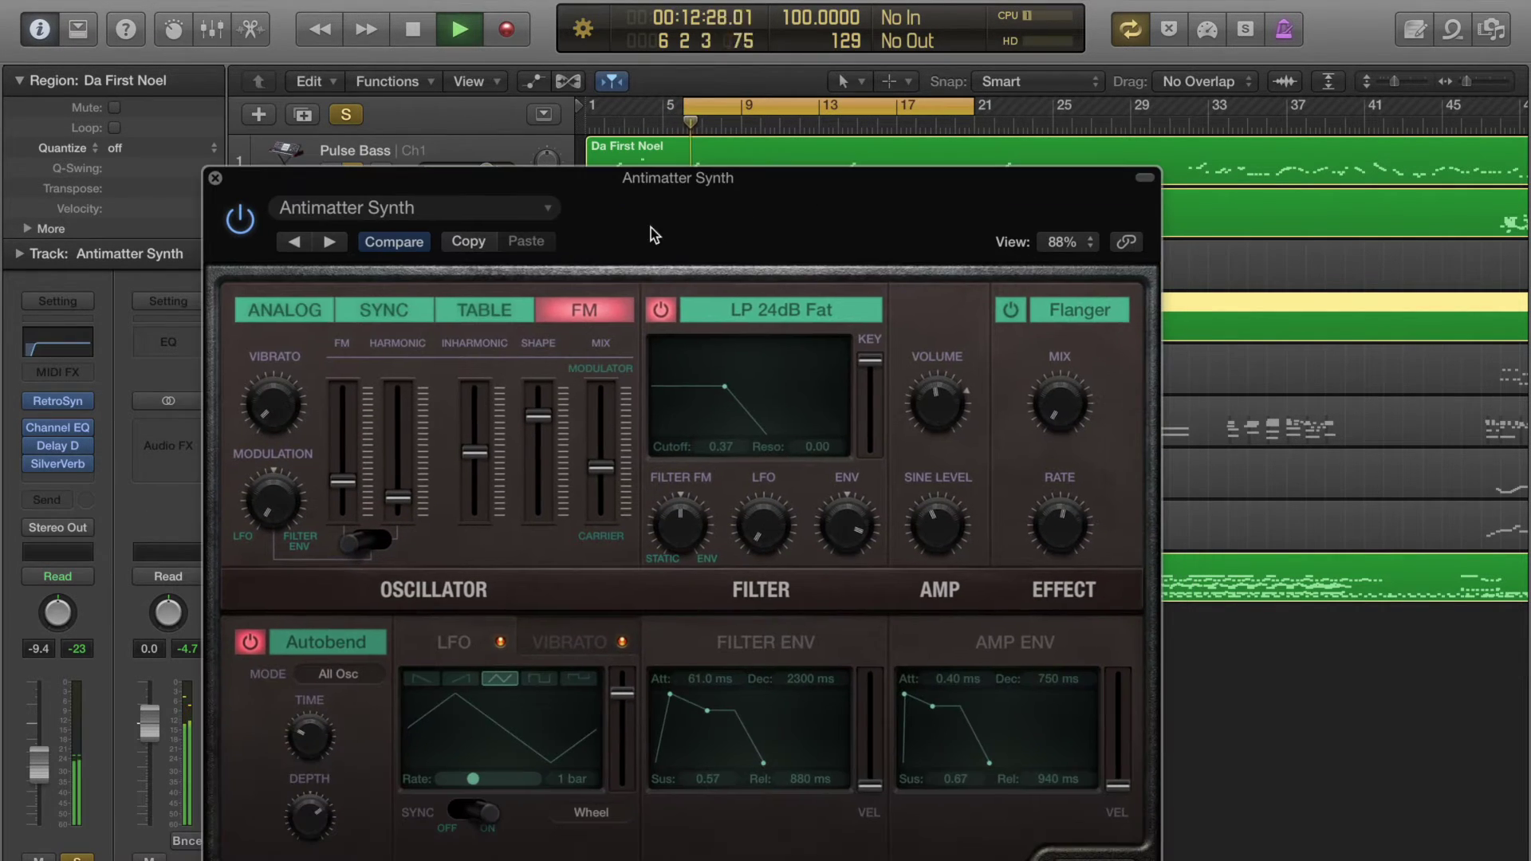
left_click(330, 242)
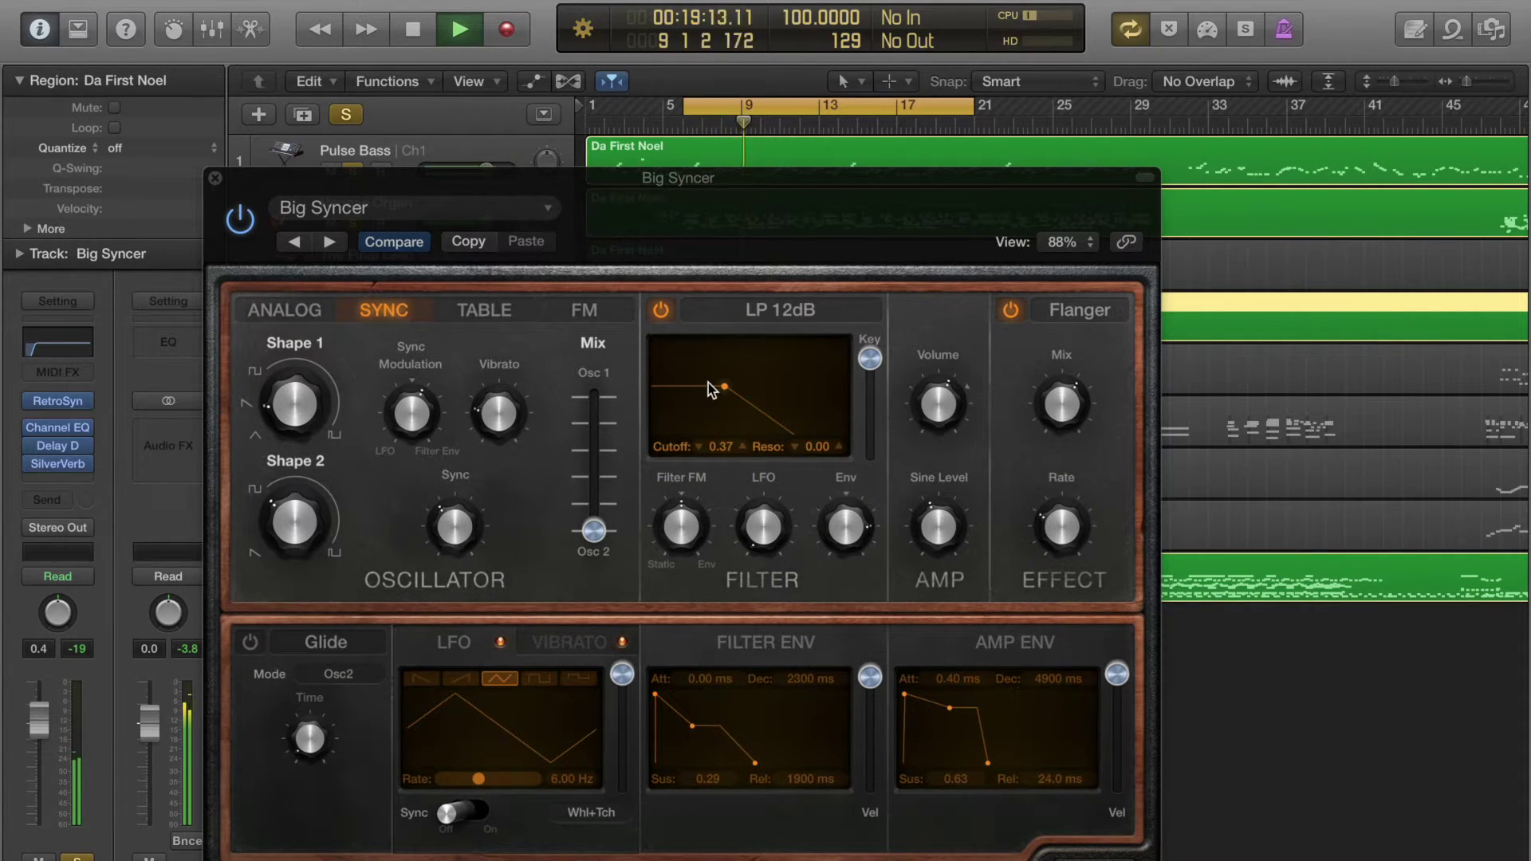
Set Big Syncer's filter cutoff to 0.57 and resonance to 0.66, and open its region in the Piano Roll.
left_click_drag(725, 386, 766, 364)
left_click(216, 179)
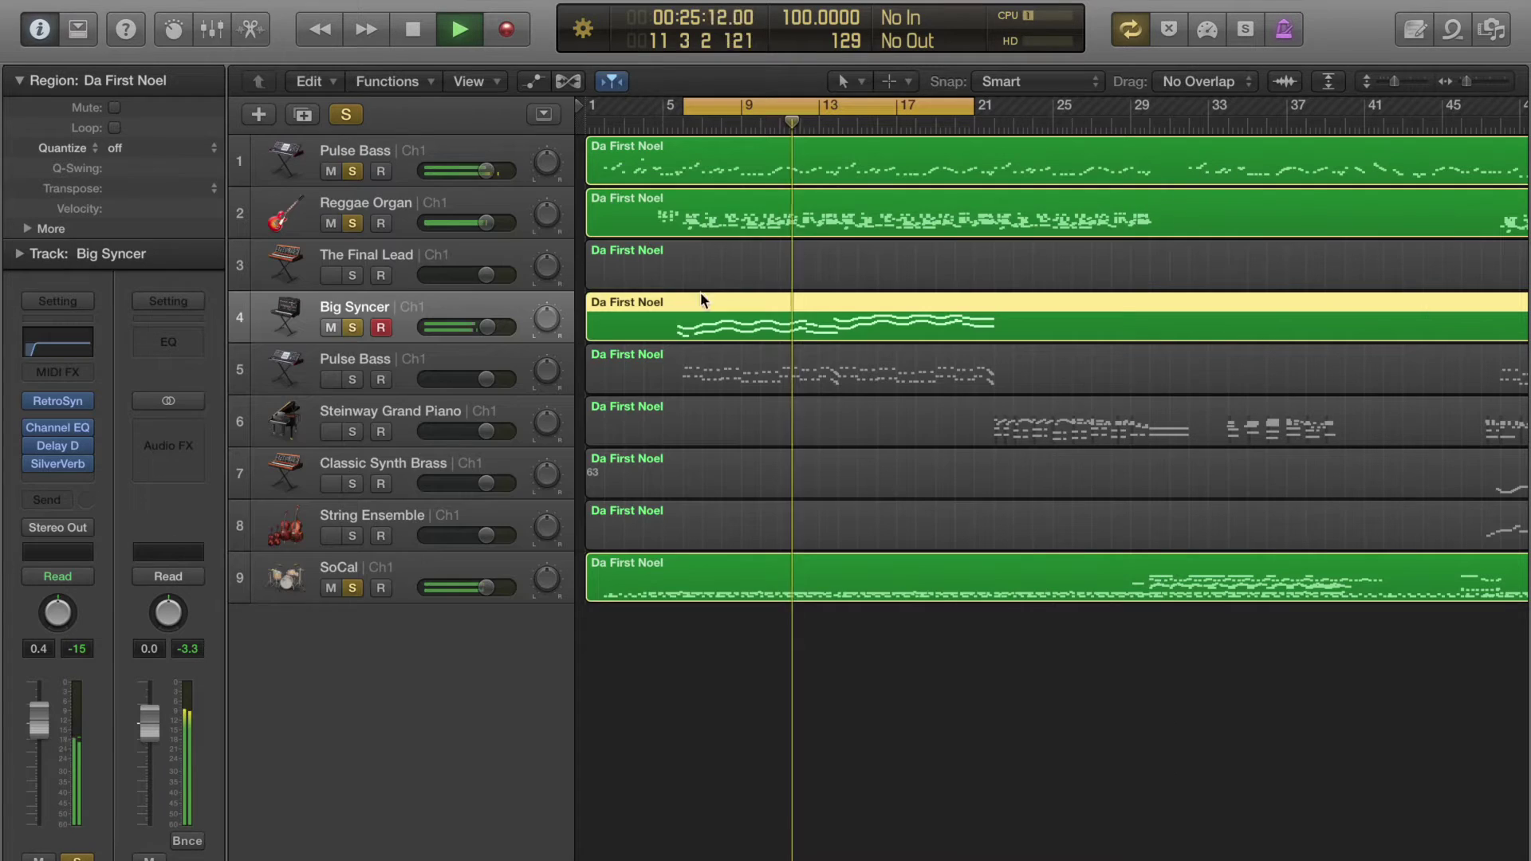
double_click(701, 297)
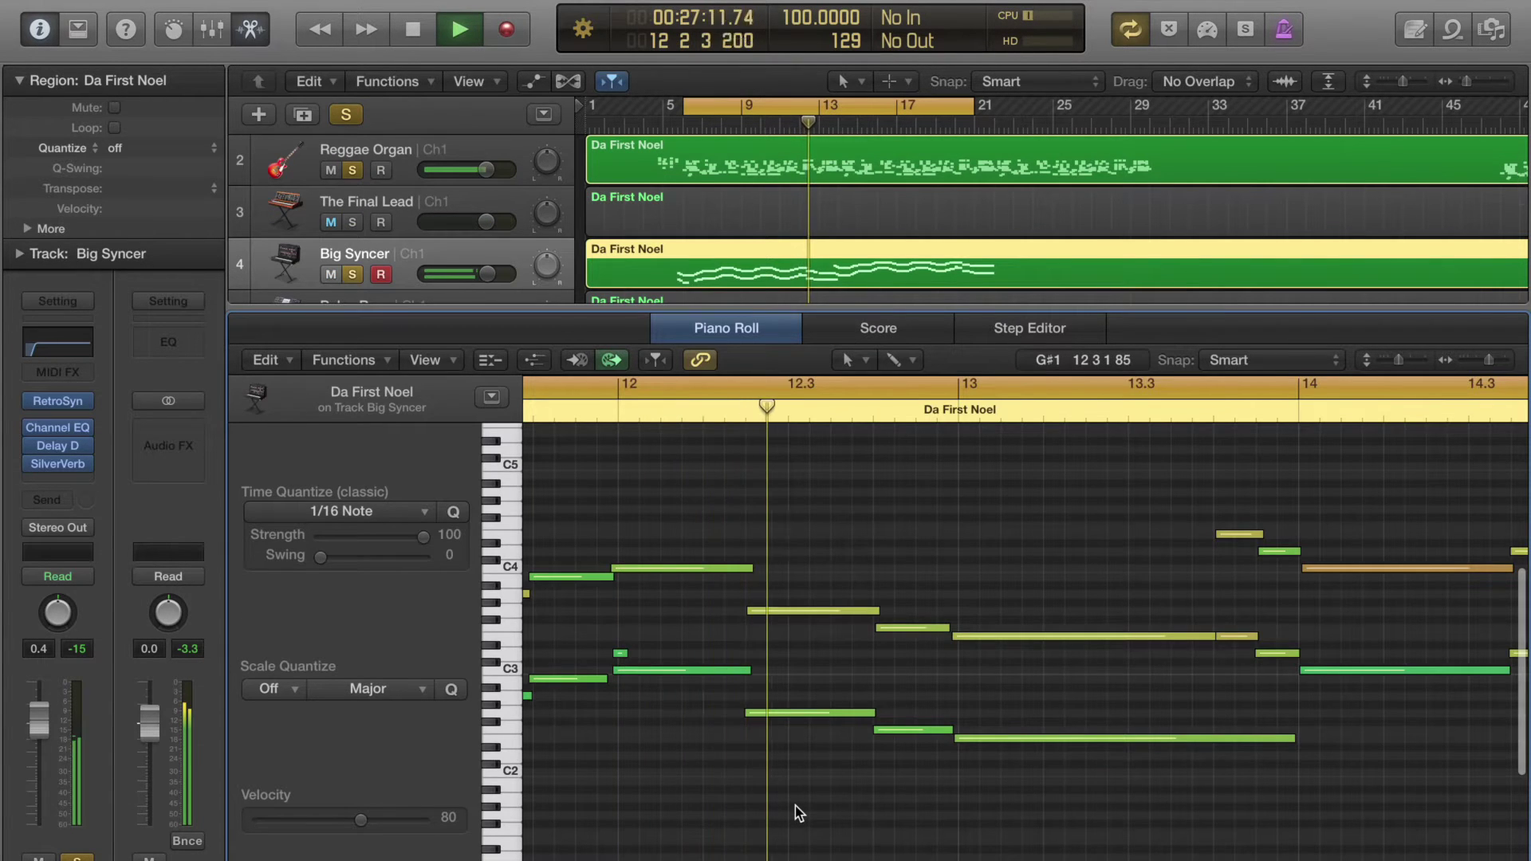
scroll(796, 806, "down", 6)
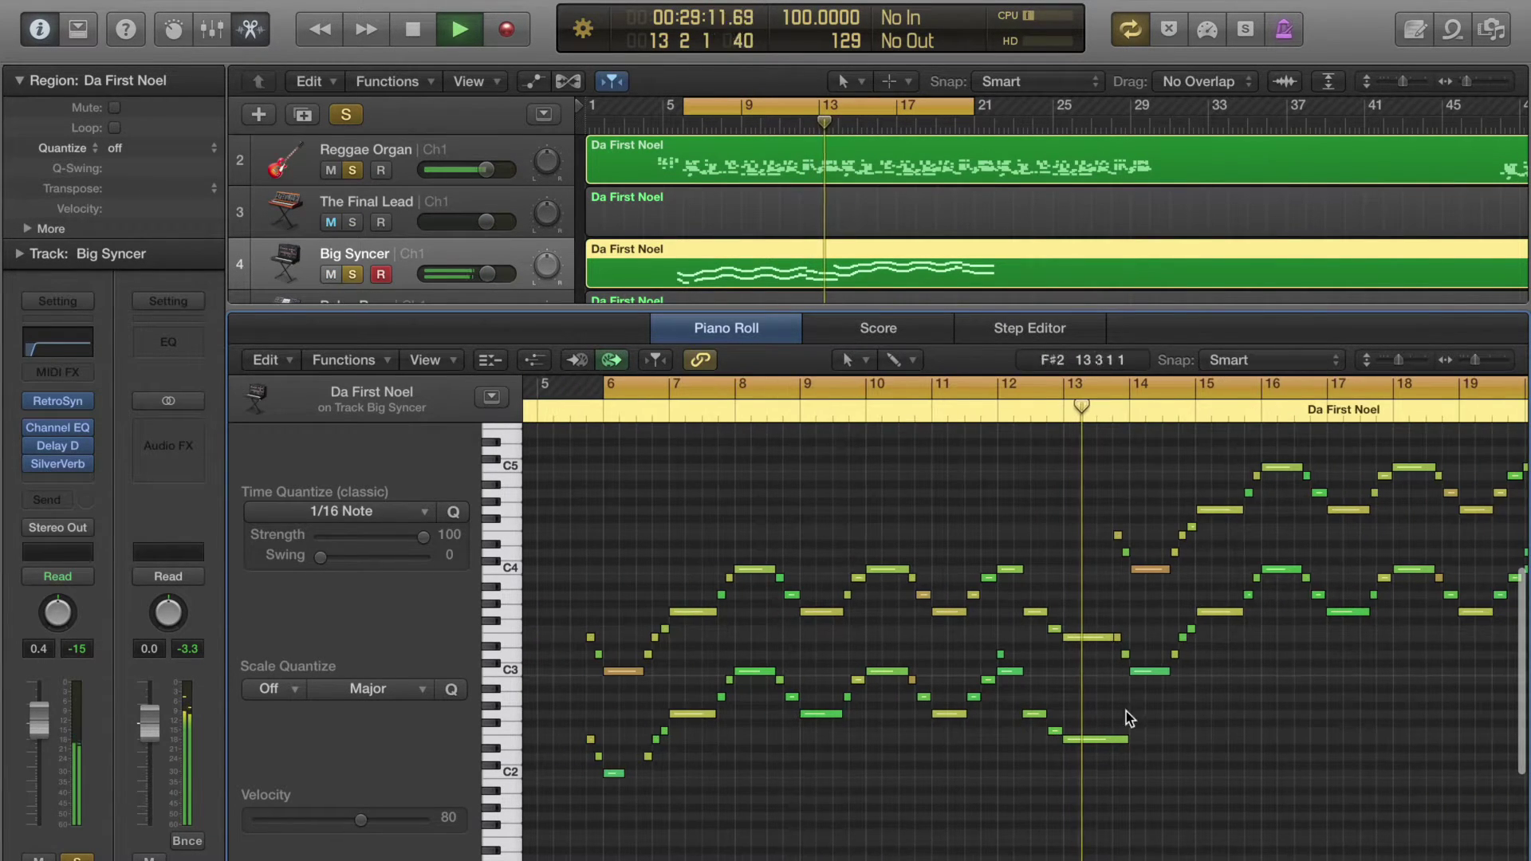
key("space")
scroll(1145, 702, "down", 4)
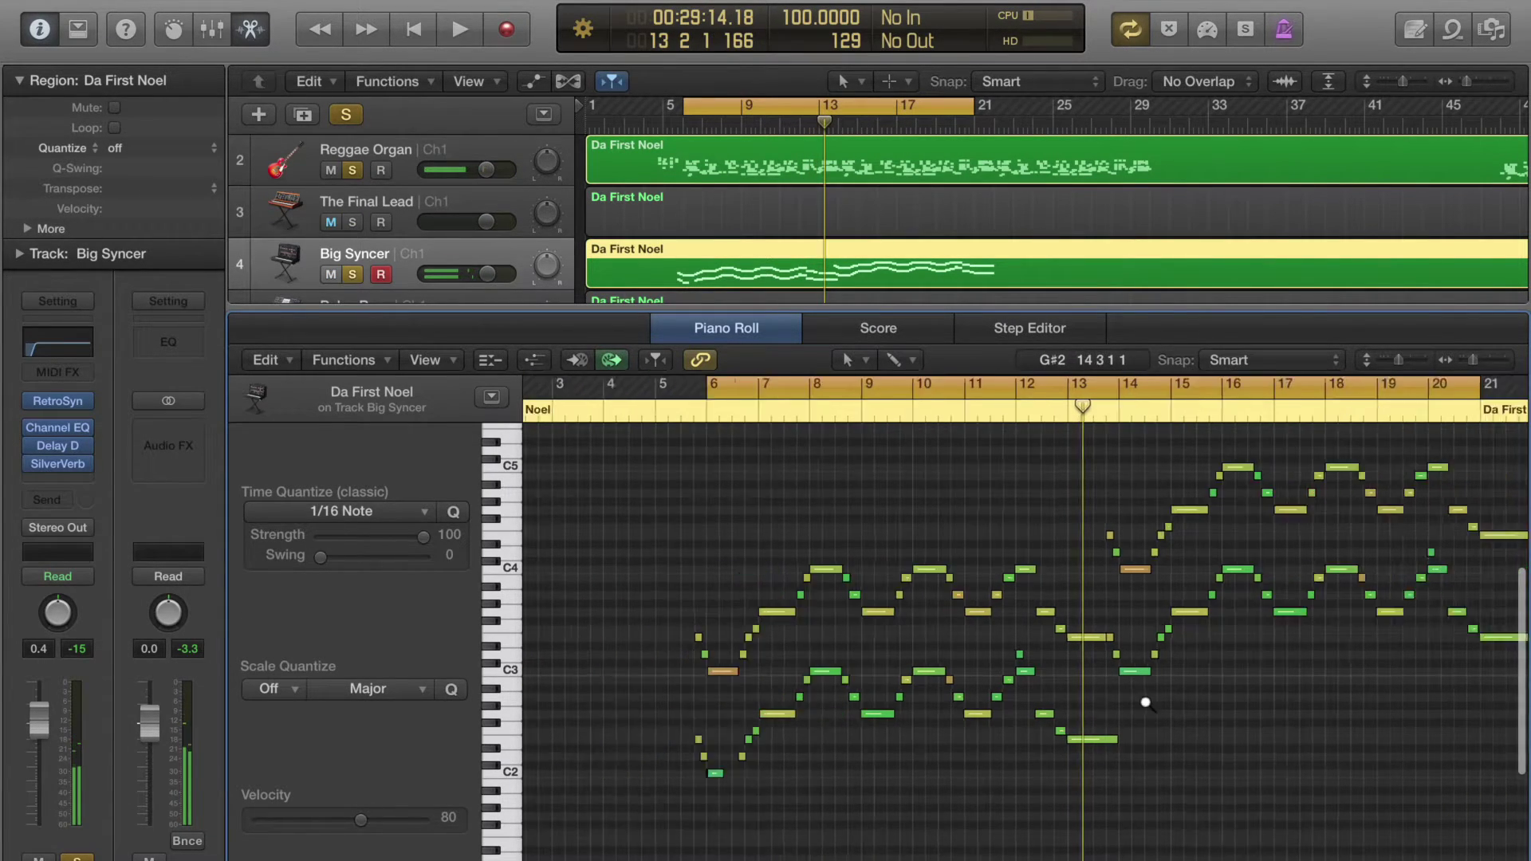
Review the Retro Synth settings on the Big Syncer track.
left_click(59, 403)
left_click_drag(750, 198, 737, 148)
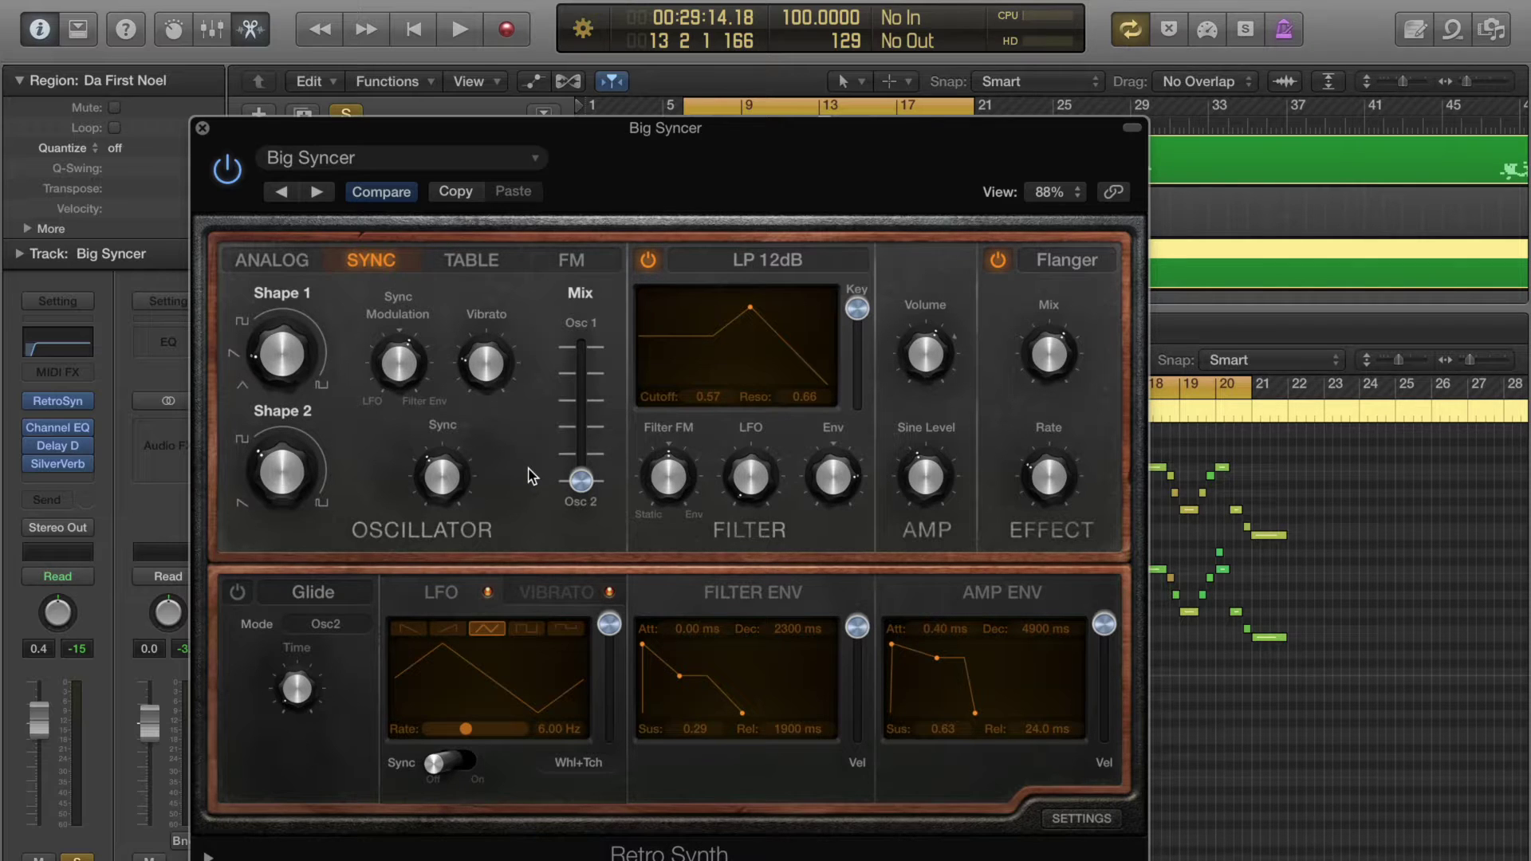
left_click(204, 129)
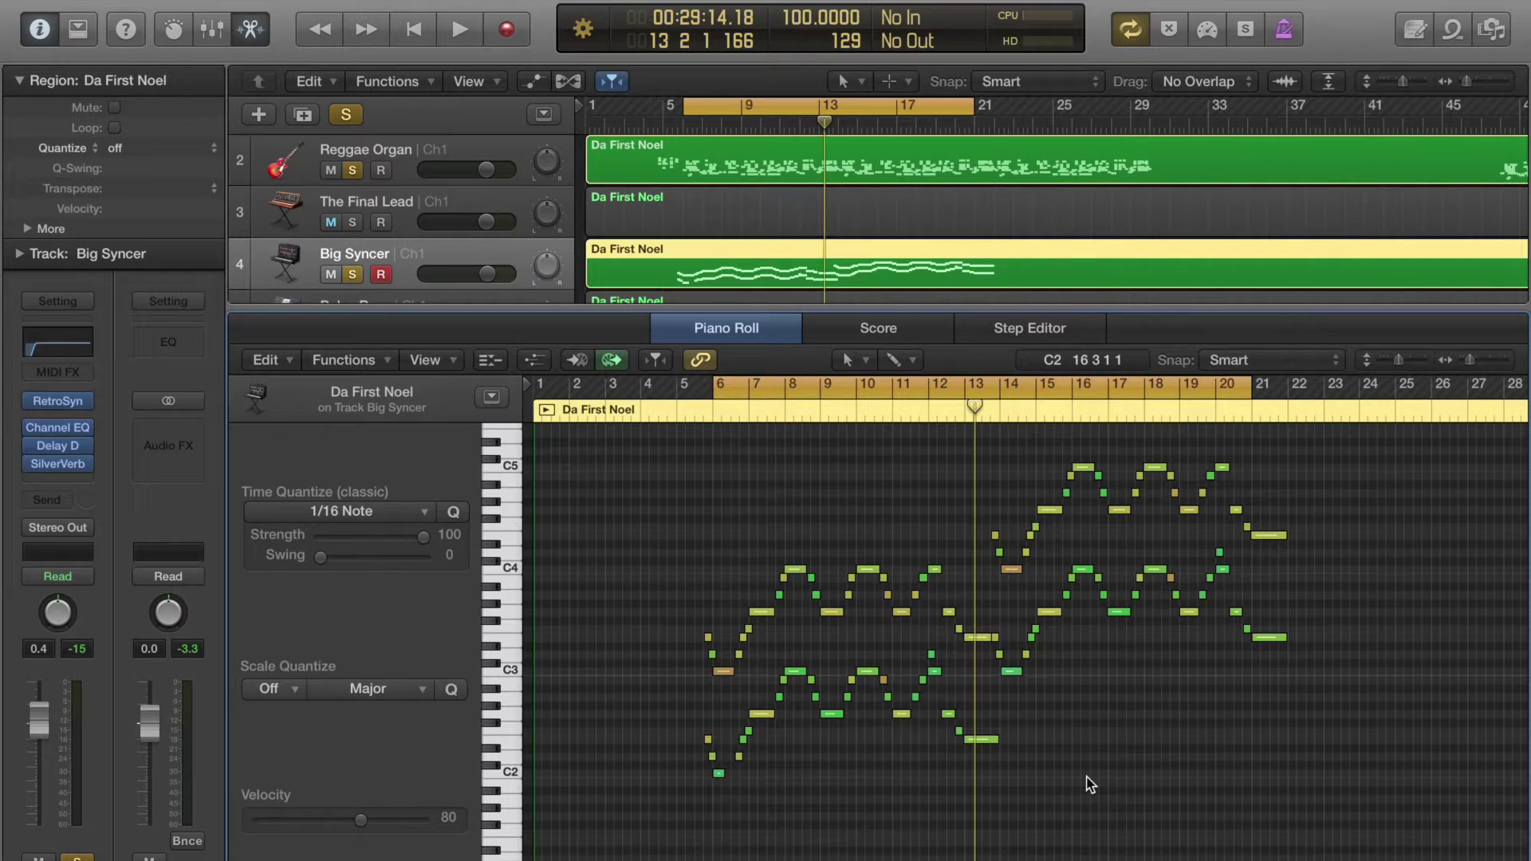
Delete the lower-octave melody notes from the Big Syncer region, and lower the track's volume to -3.4 dB during playback.
left_click_drag(973, 791, 644, 690)
key("shift+alt+Up")
left_click_drag(951, 711, 780, 662)
key("shift+alt+Up")
left_click_drag(1338, 739, 1077, 550)
key("shift+alt+Up")
left_click_drag(1120, 746, 1032, 576)
left_click(1011, 674)
left_click_drag(1012, 677, 993, 658)
key("shift+space")
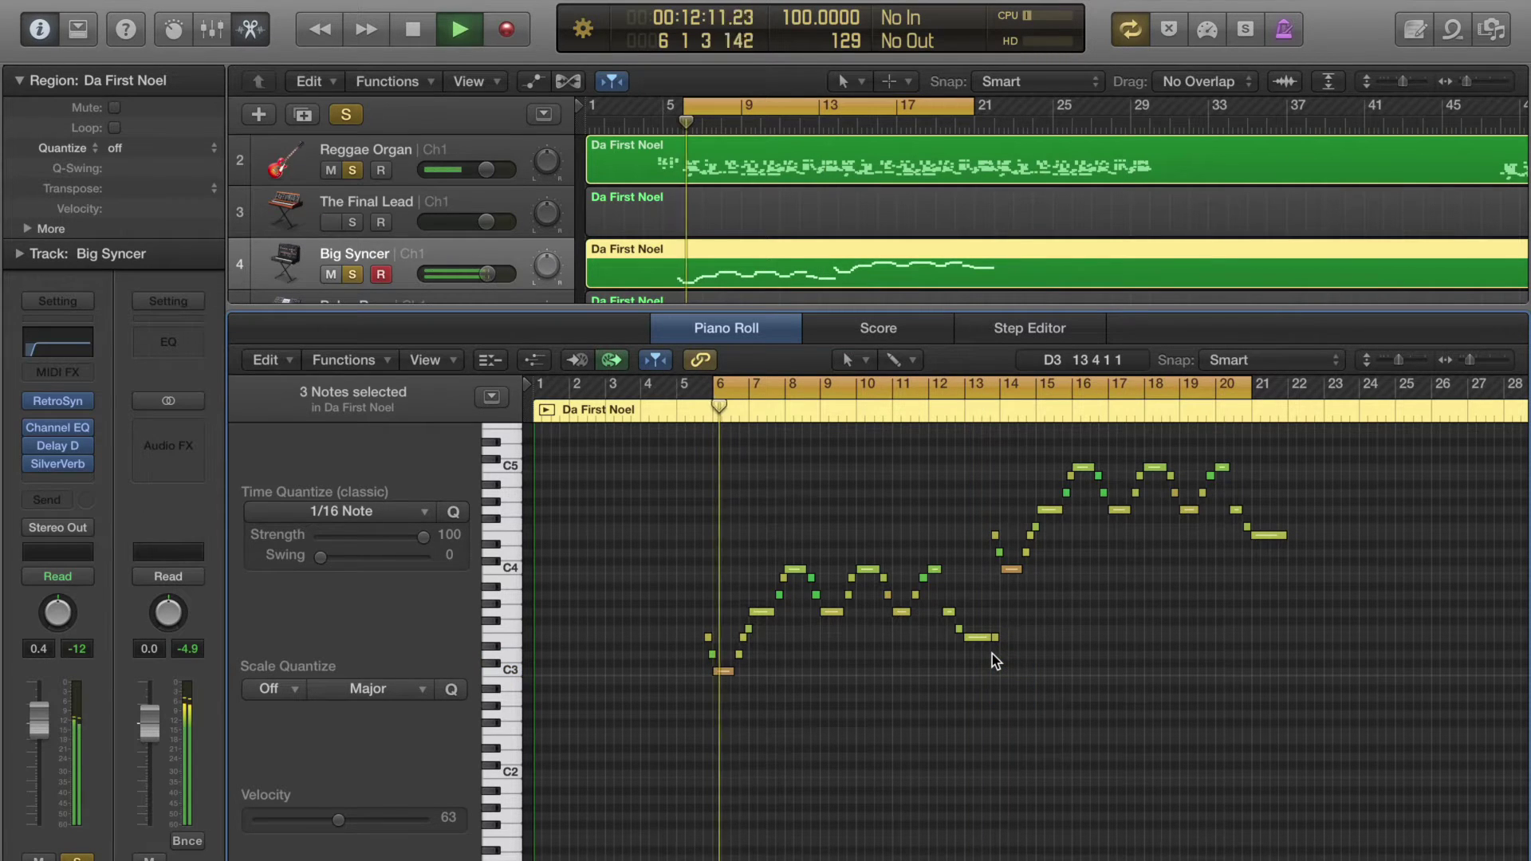
left_click_drag(44, 723, 40, 760)
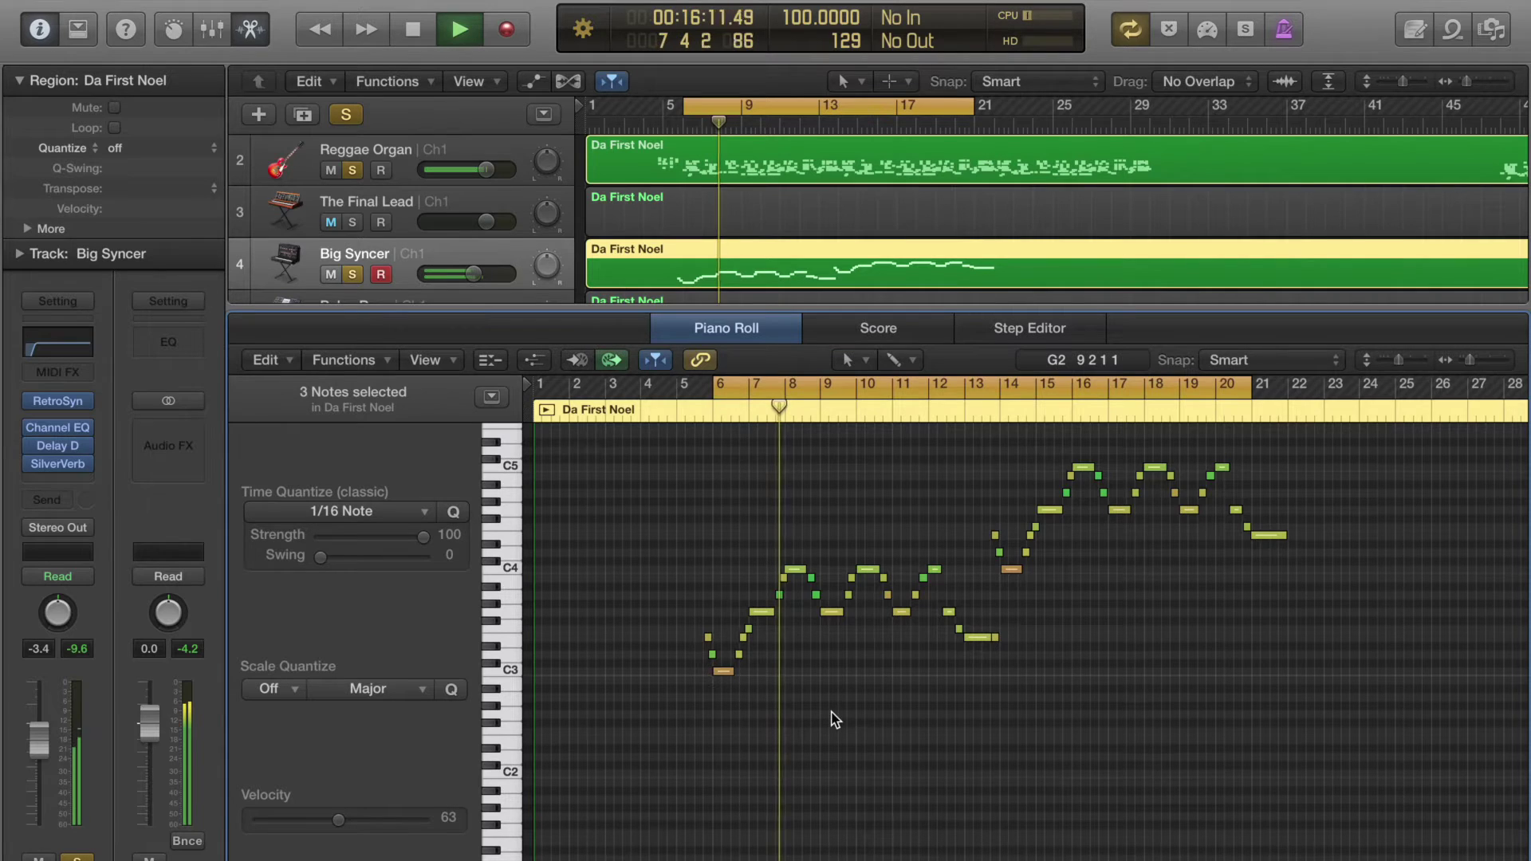
Set Retro Synth's filter envelope decay to 2000 ms and sustain to 0.46, and try amp envelope attacks of 1300 ms and 3100 ms.
left_click(58, 401)
left_click_drag(893, 645, 925, 648)
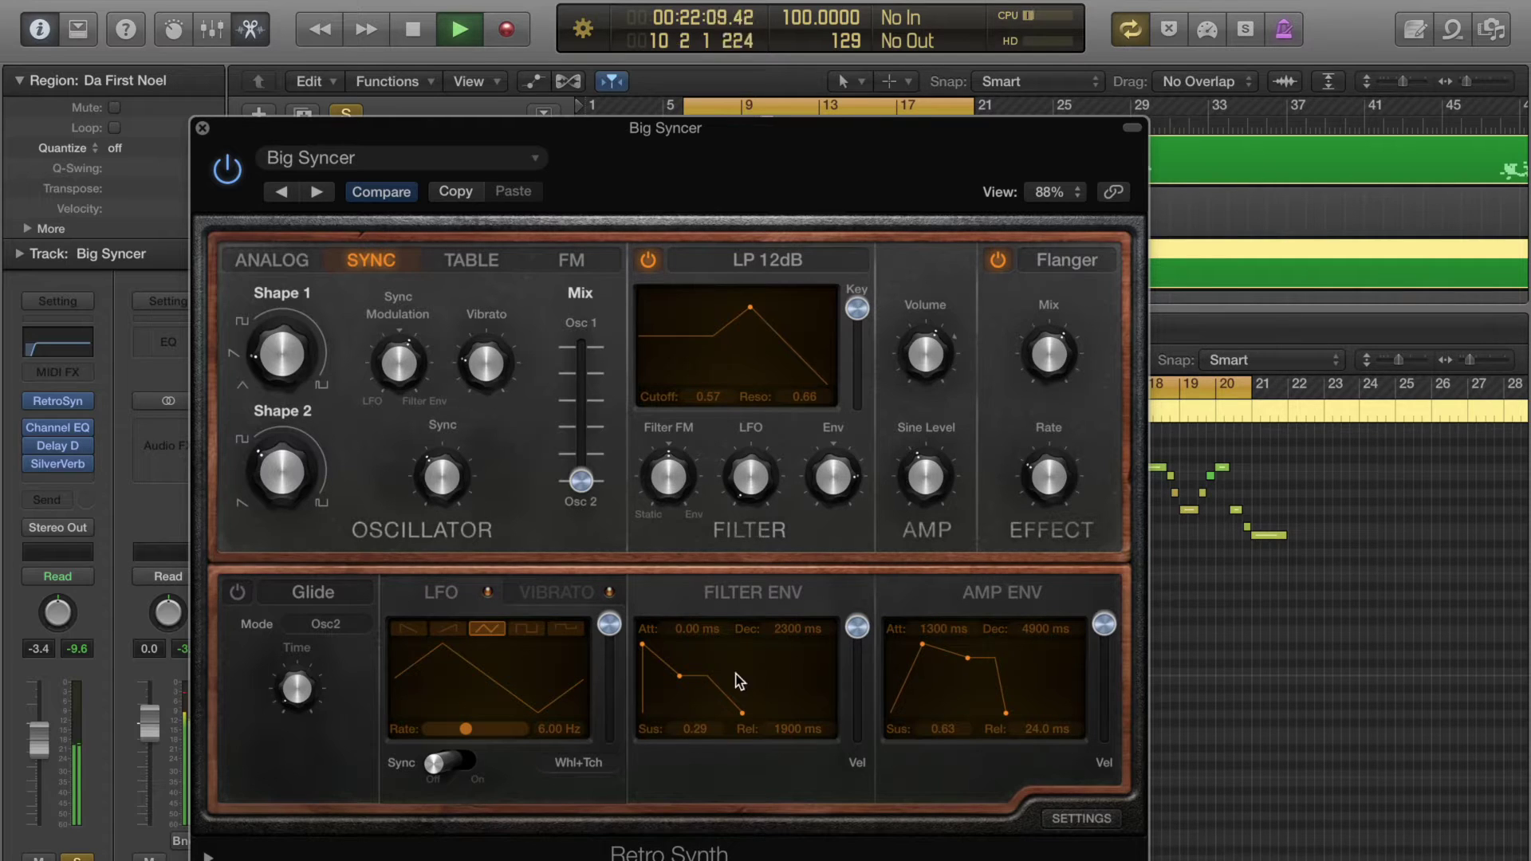
left_click_drag(693, 665, 678, 666)
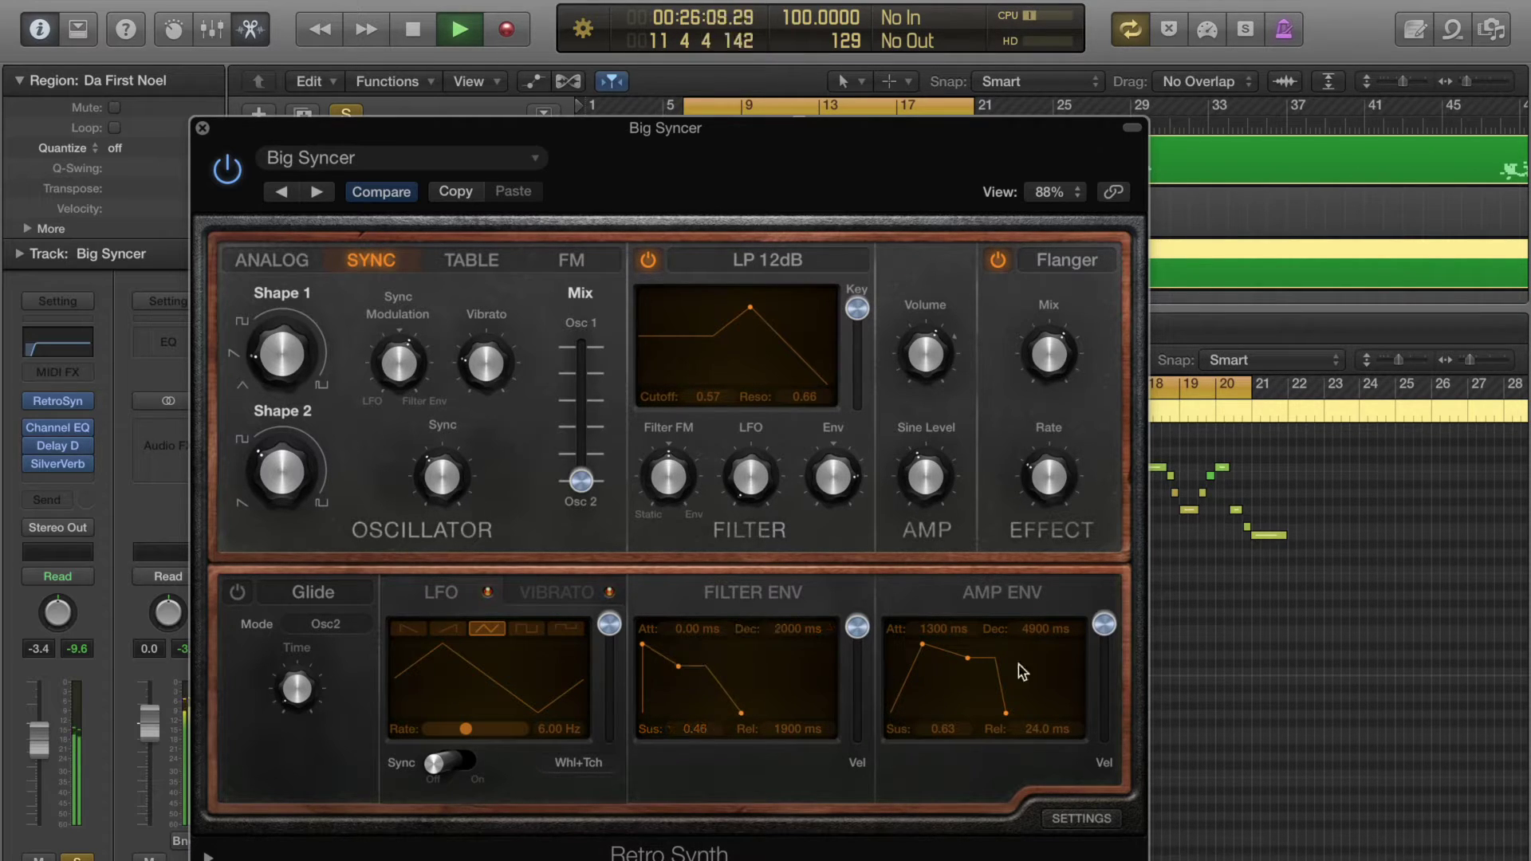
left_click_drag(925, 654, 935, 652)
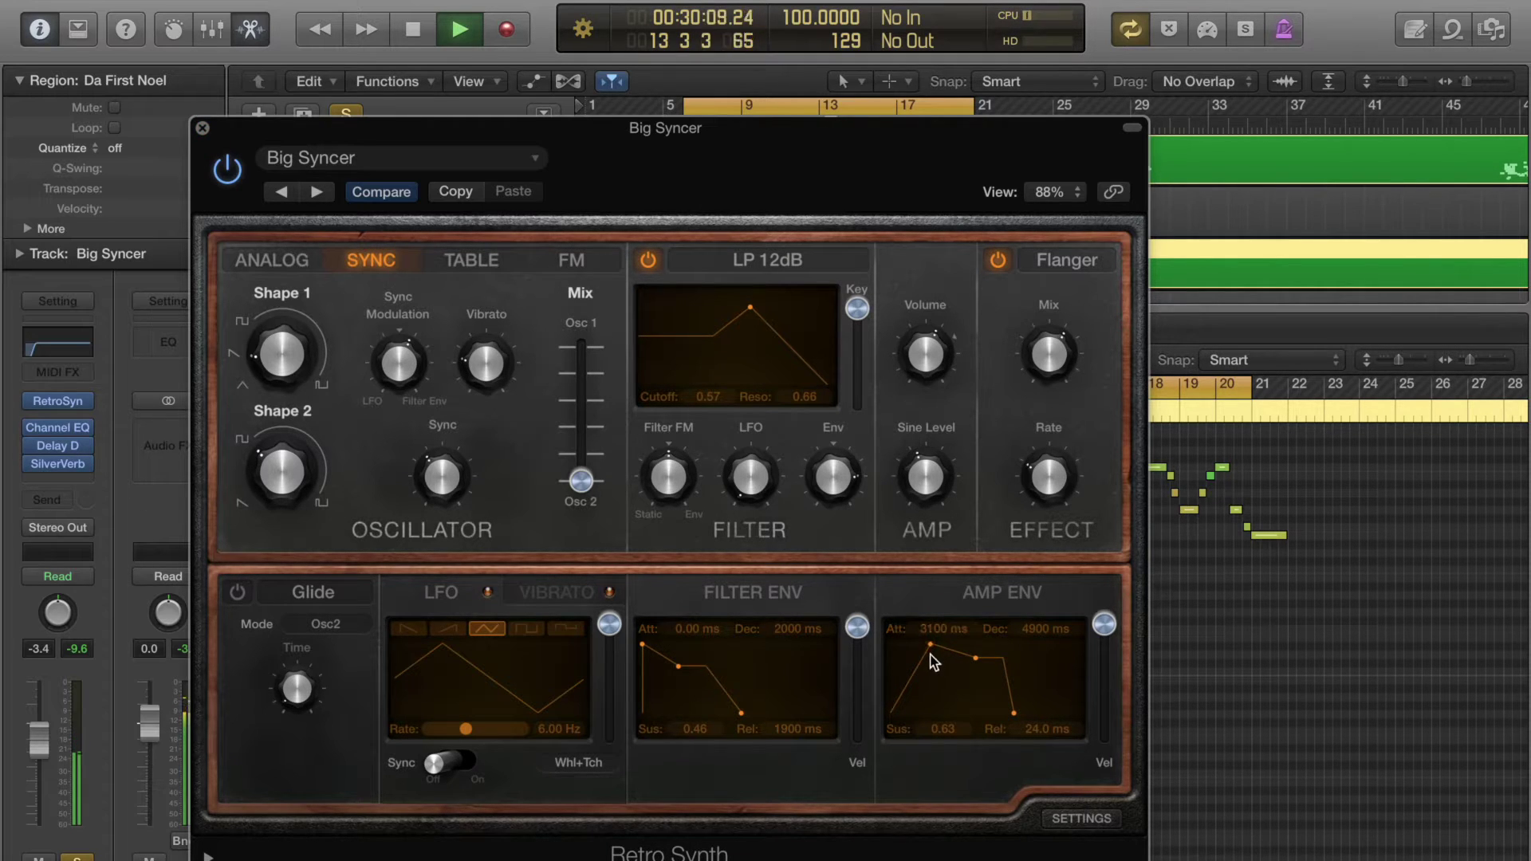
left_click_drag(931, 652, 901, 646)
key("space")
left_click(201, 129)
Transpose all notes in the Big Syncer region down one octave and audition them briefly.
key("super+a")
key("shift+alt+Down")
key("space")
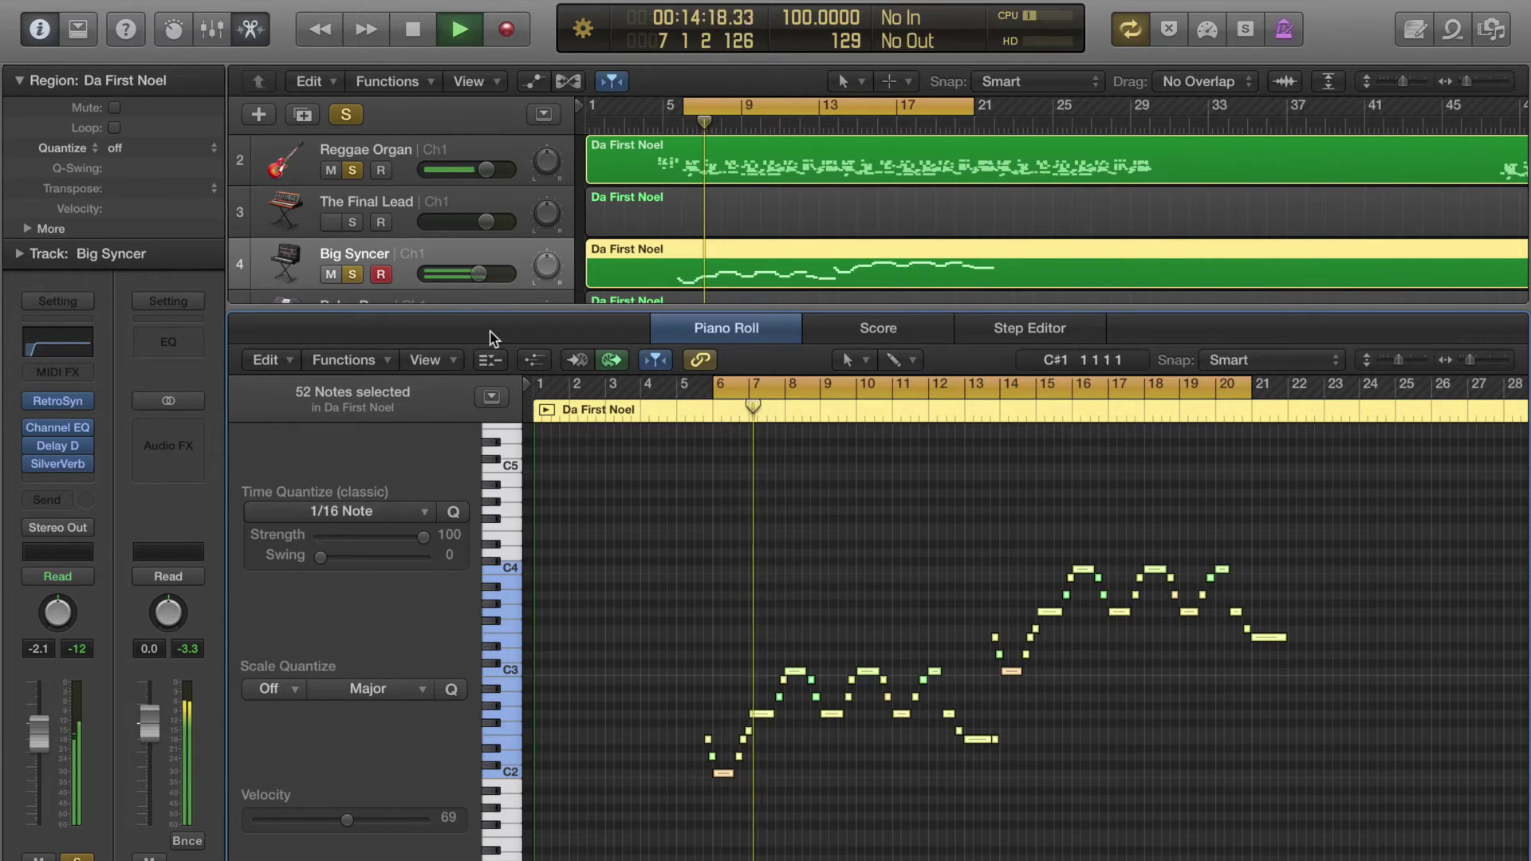
key("space")
Close the Piano Roll, switching solo off and back on for the Big Syncer and Reggae Organ tracks.
left_click(357, 274)
left_click(353, 170)
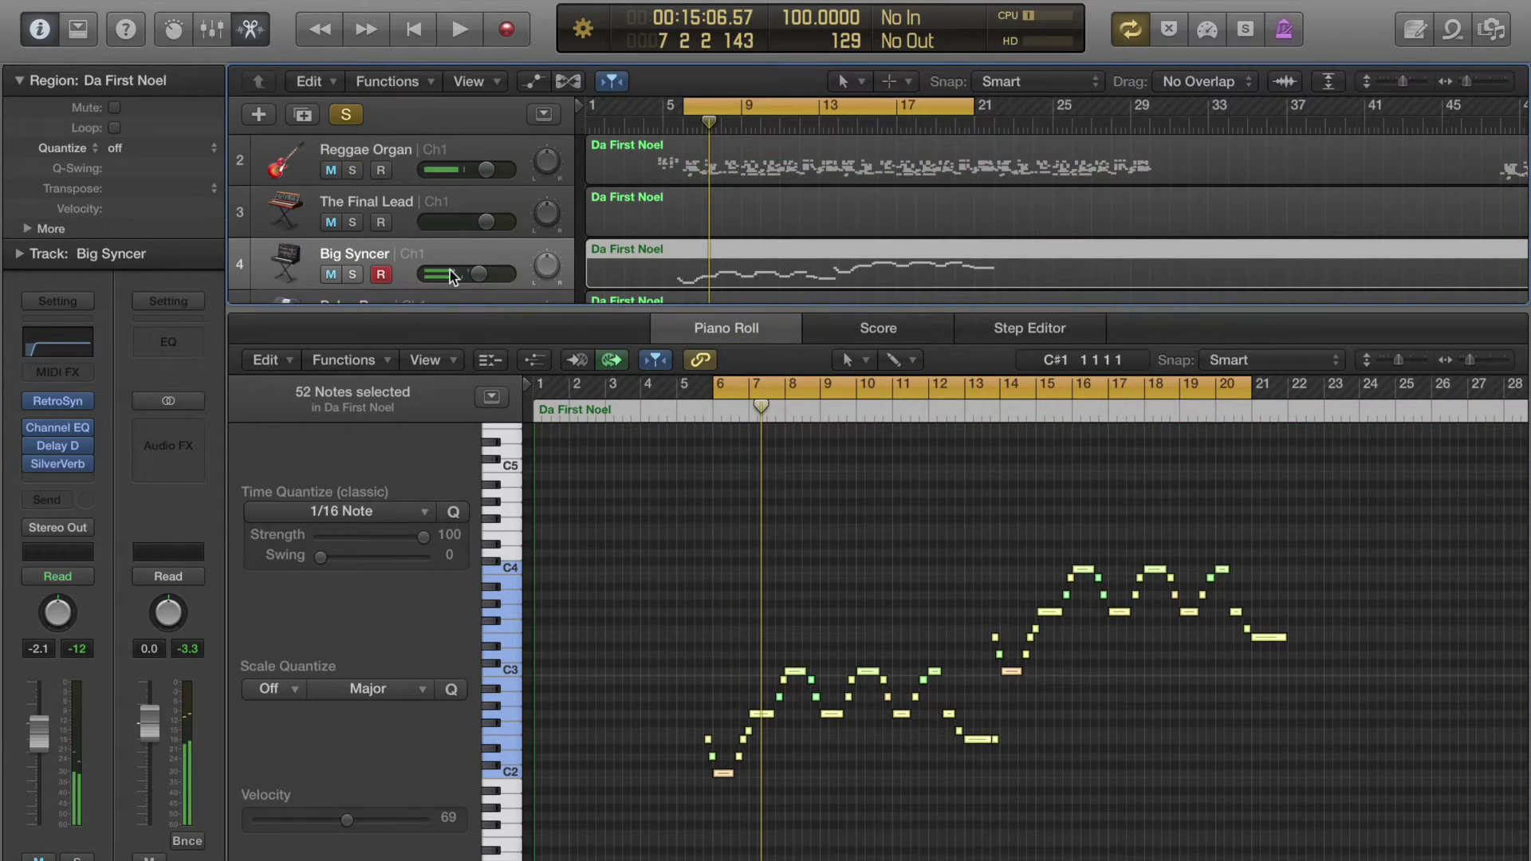
key("p")
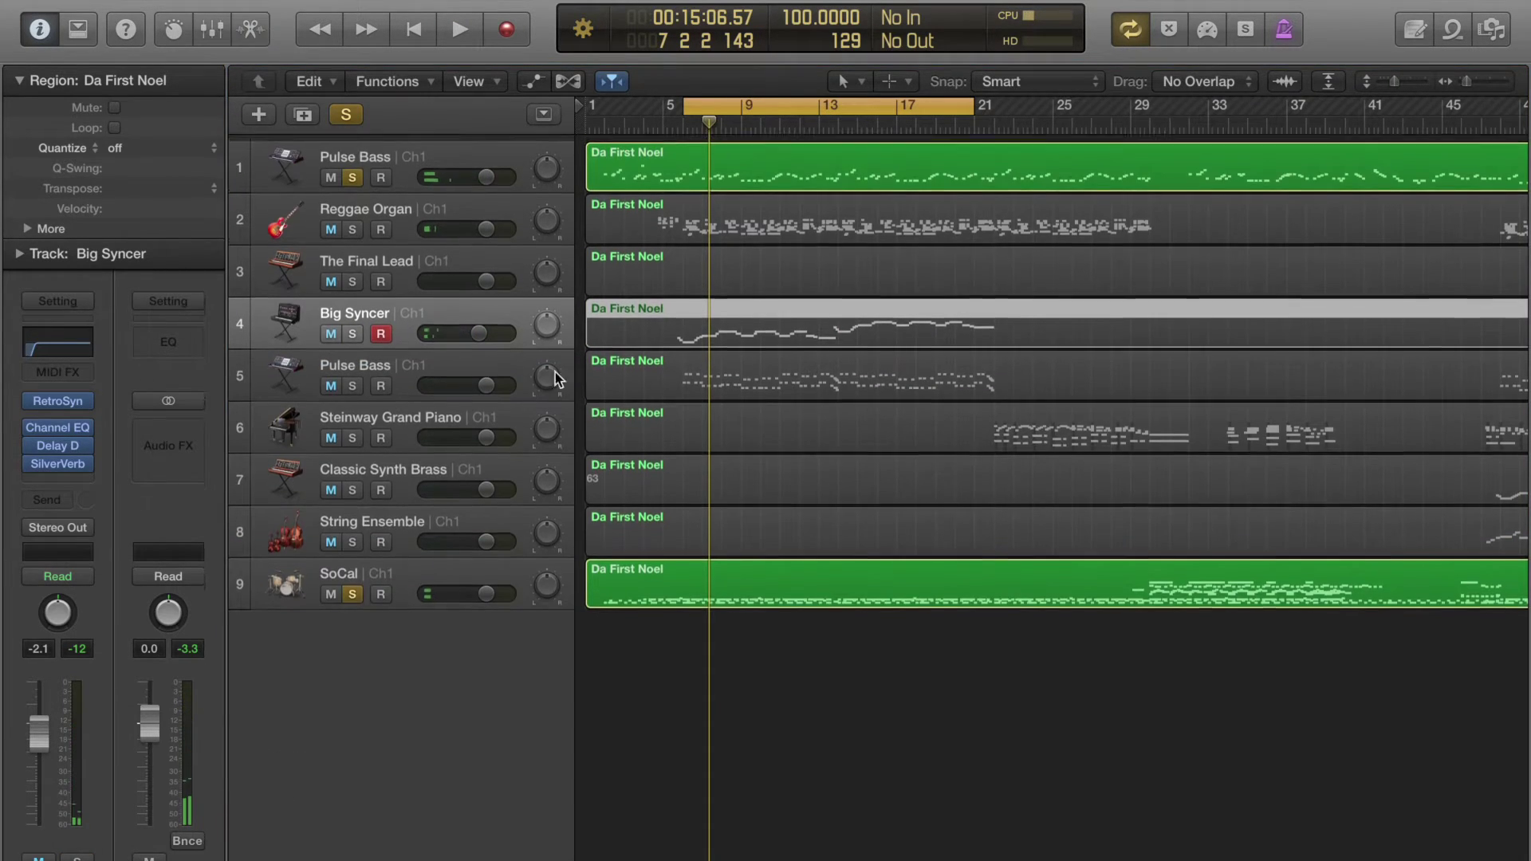
left_click(353, 328)
left_click(349, 227)
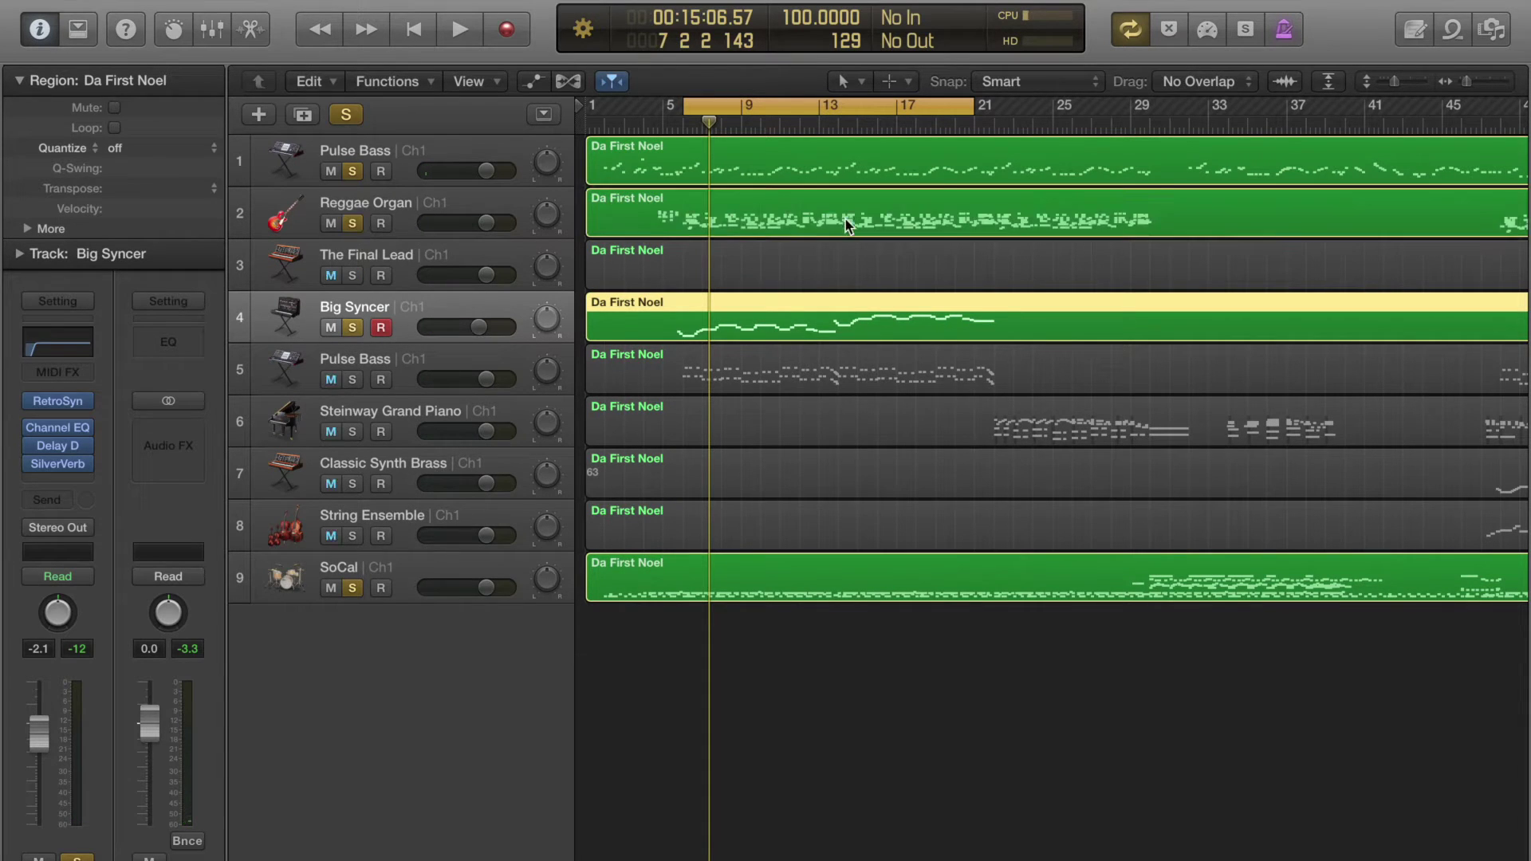
Move the cycle area to start at bar 22, and play it with the Steinway Grand Piano track soloed as well.
left_click_drag(864, 105, 1137, 120)
left_click(357, 432)
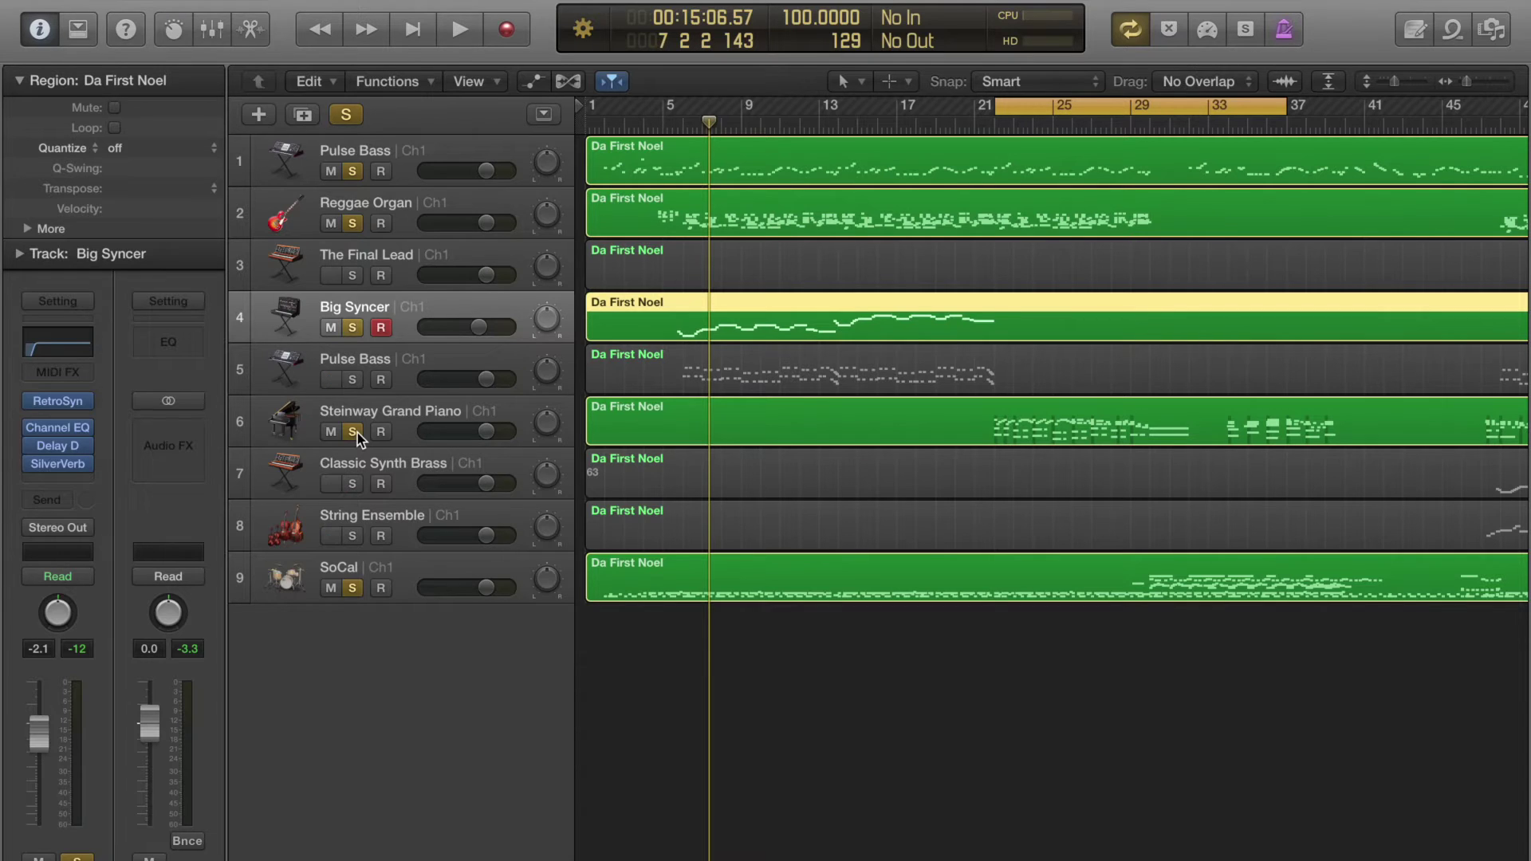
key("space")
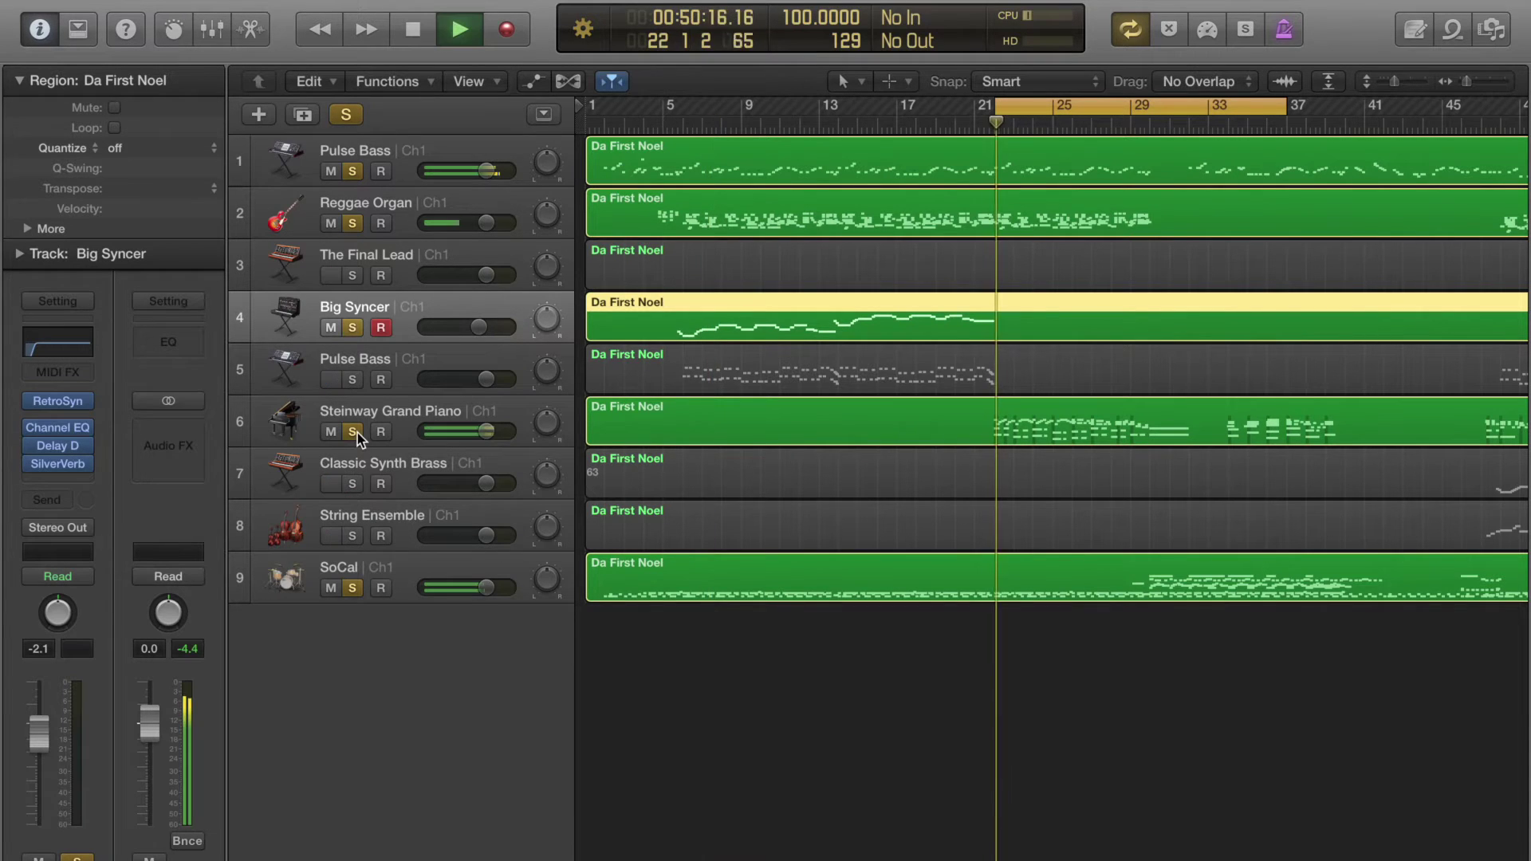
Lower the Steinway Grand Piano track's volume to -2.5 dB during playback, and stop the song.
left_click(430, 441)
left_click_drag(50, 732, 47, 753)
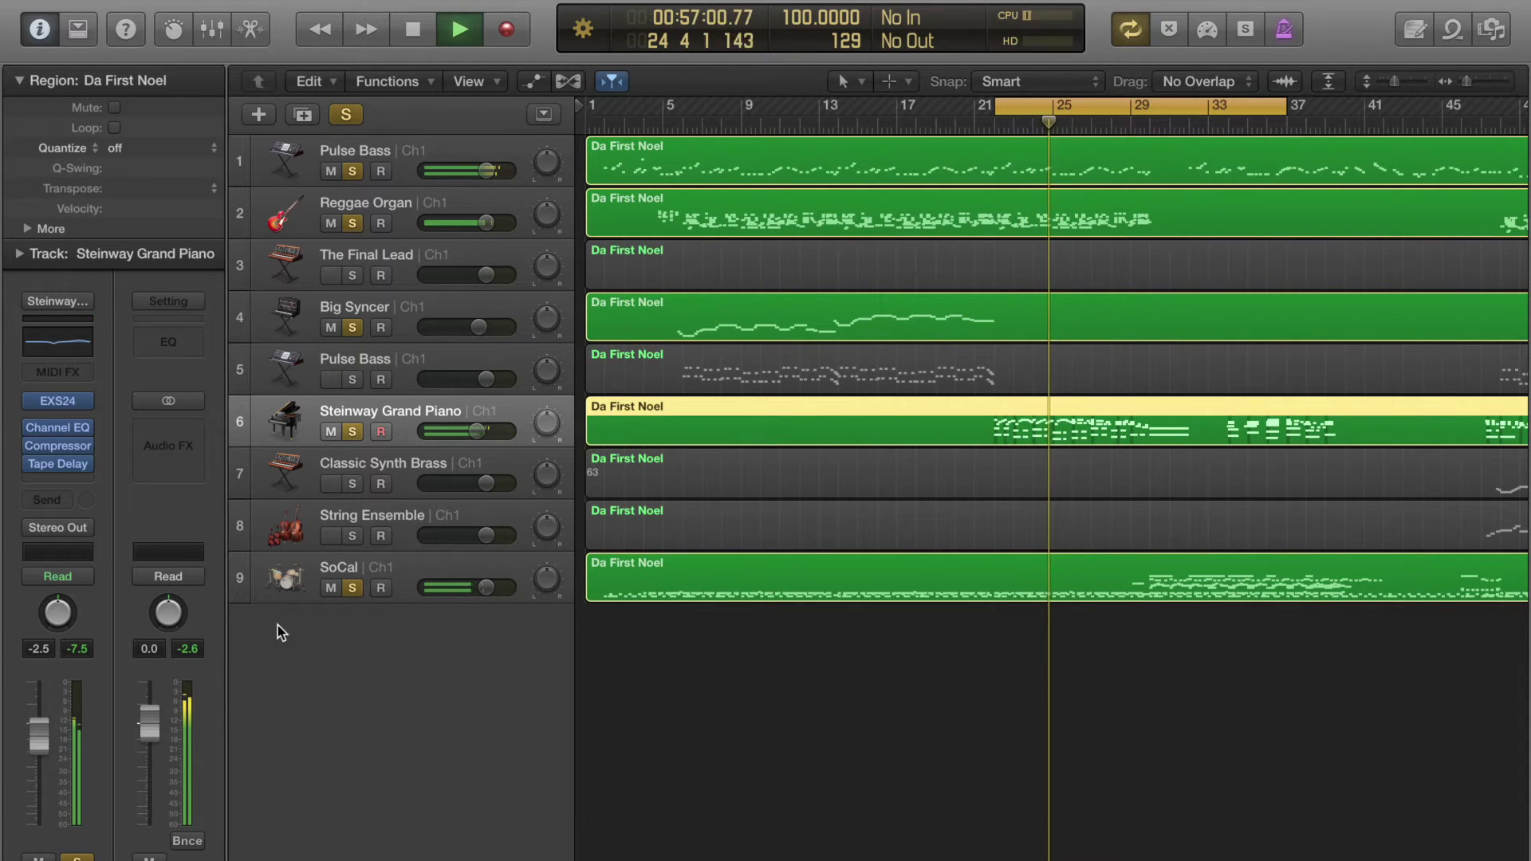
key("space")
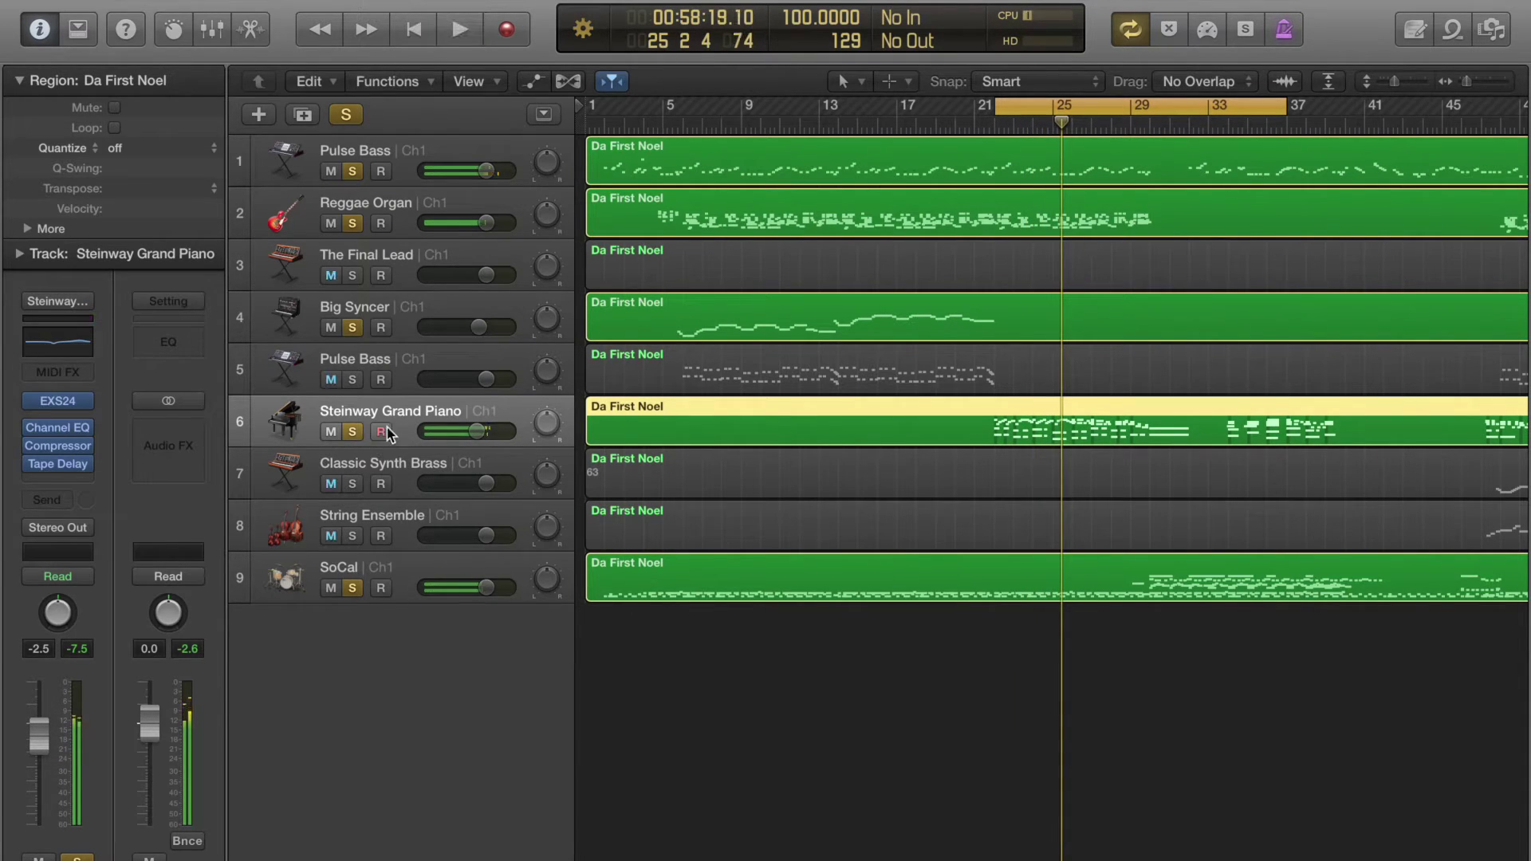
Replace the EXS24 on the Steinway Grand Piano track with the Vintage B3 Organ and audition it from the cycle start.
left_click(87, 406)
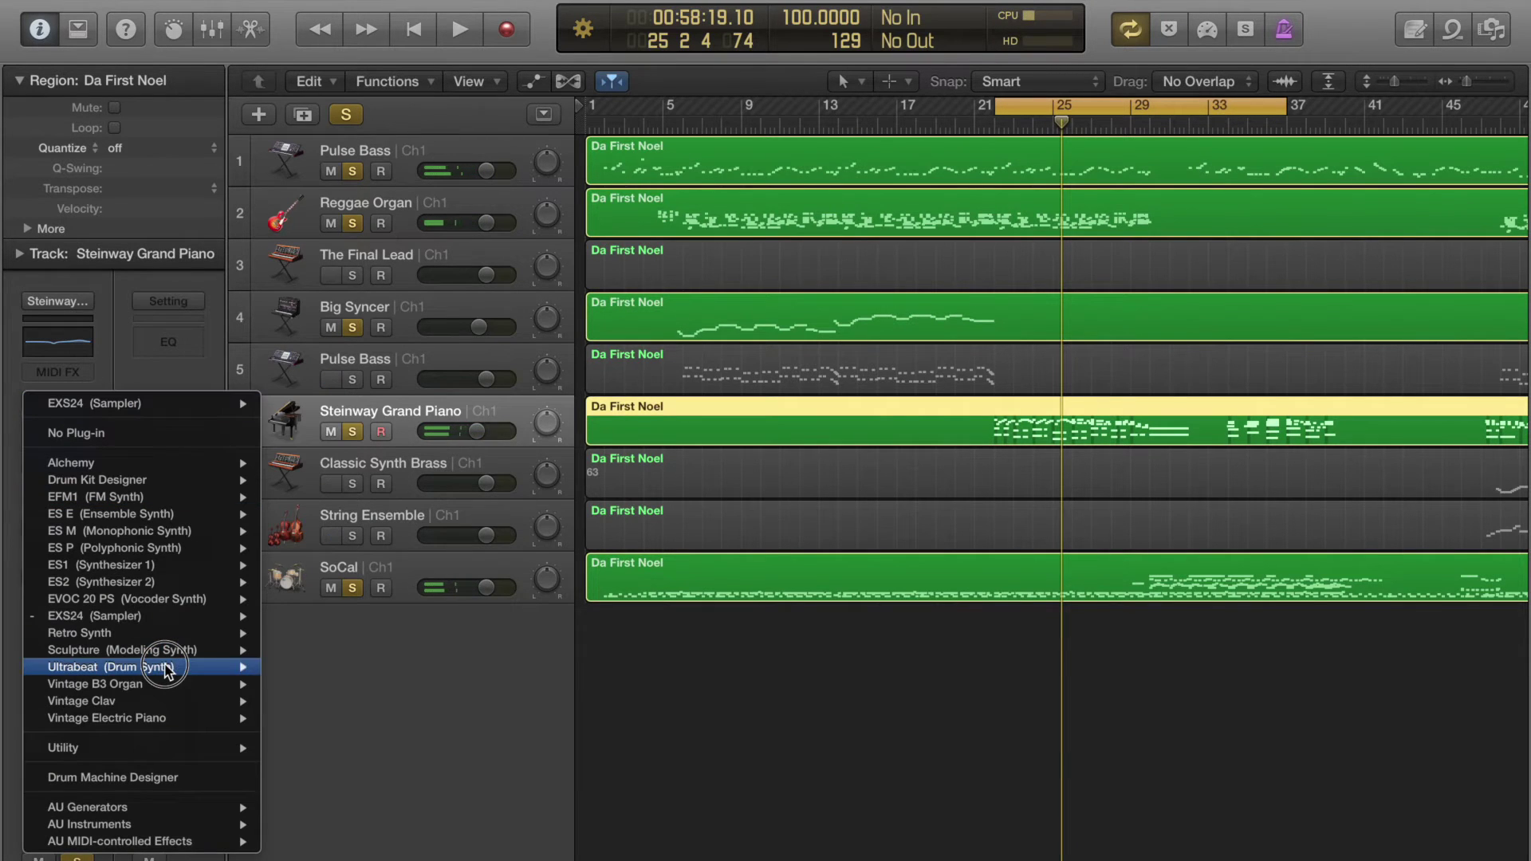
mouse_move(202, 707)
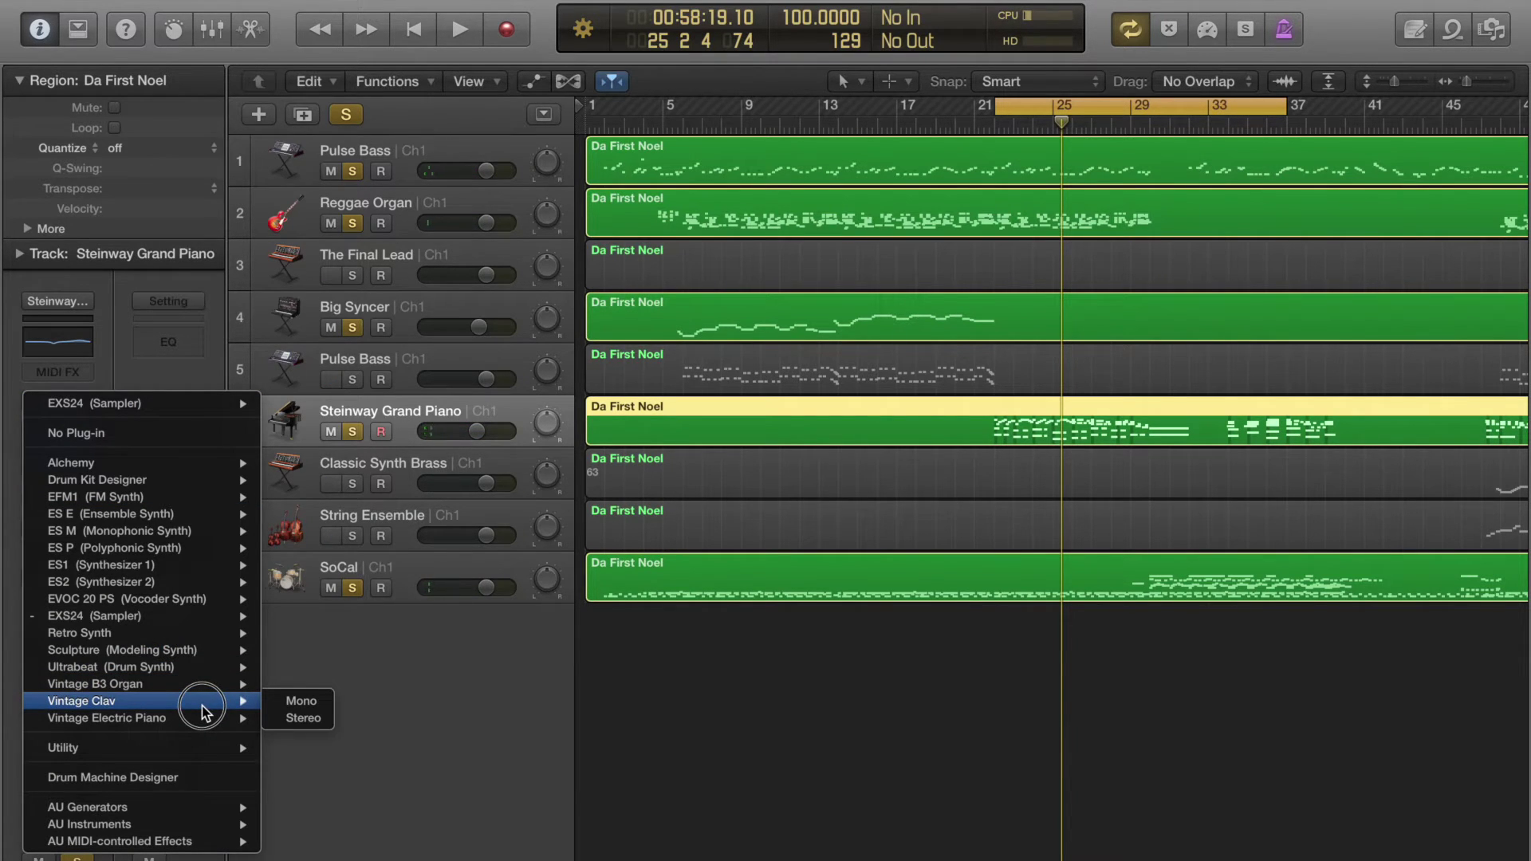
left_click(301, 701)
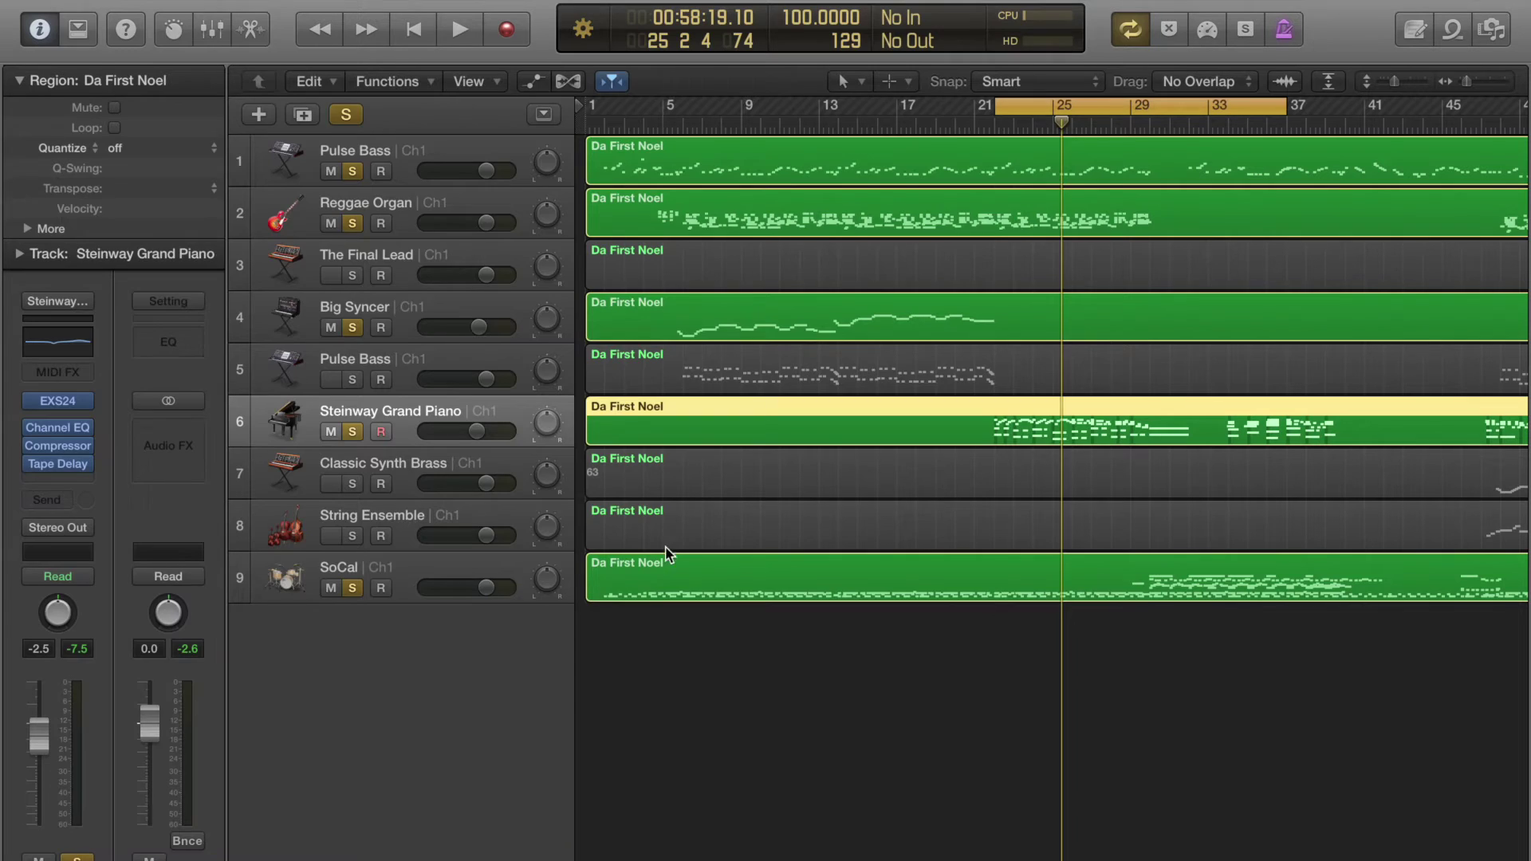
key("space")
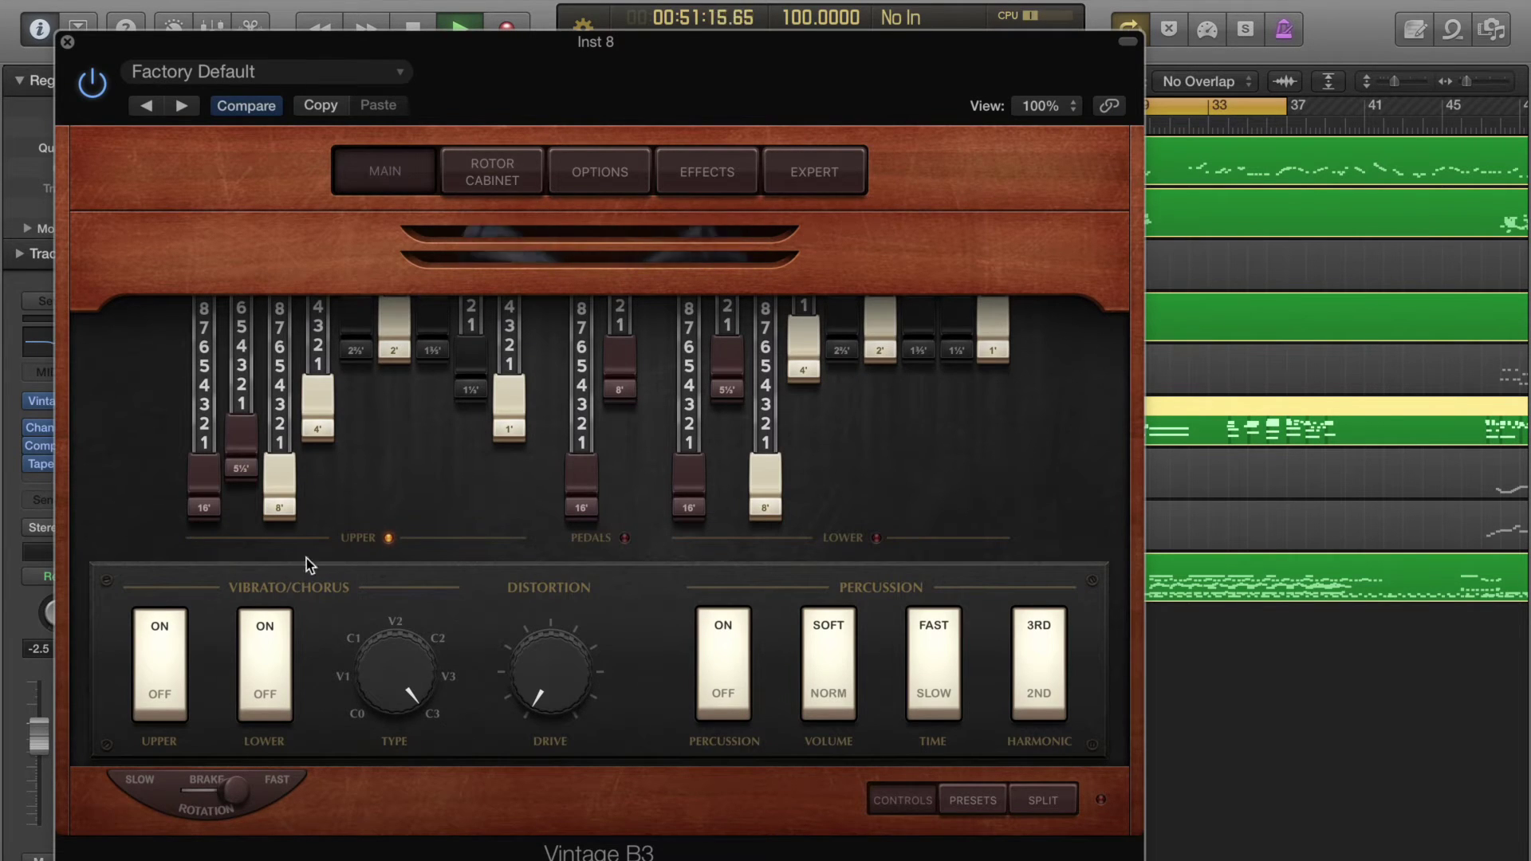
left_click_drag(451, 56, 724, 125)
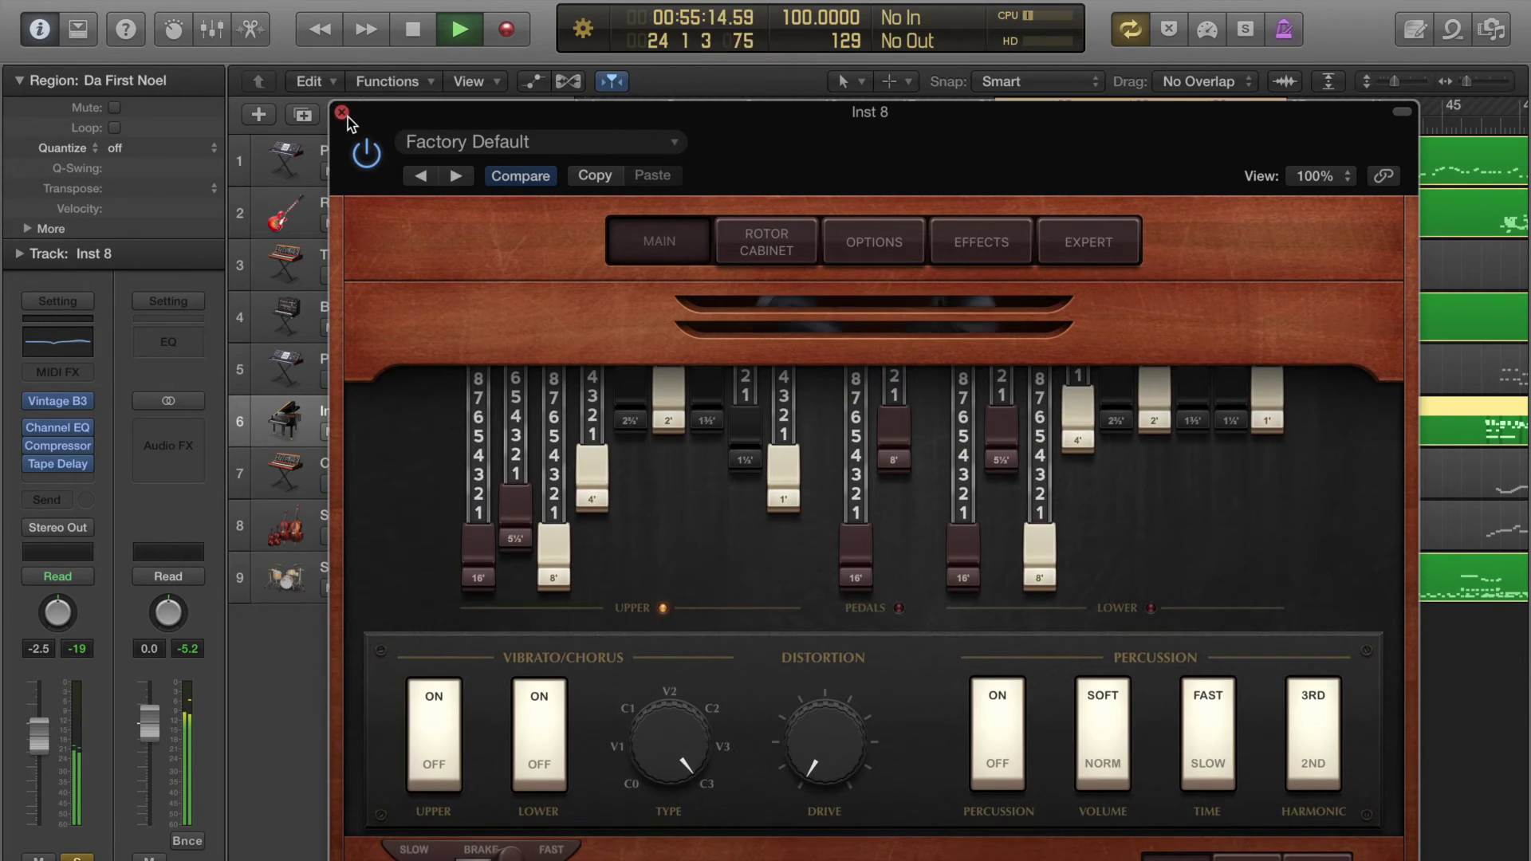
left_click(343, 114)
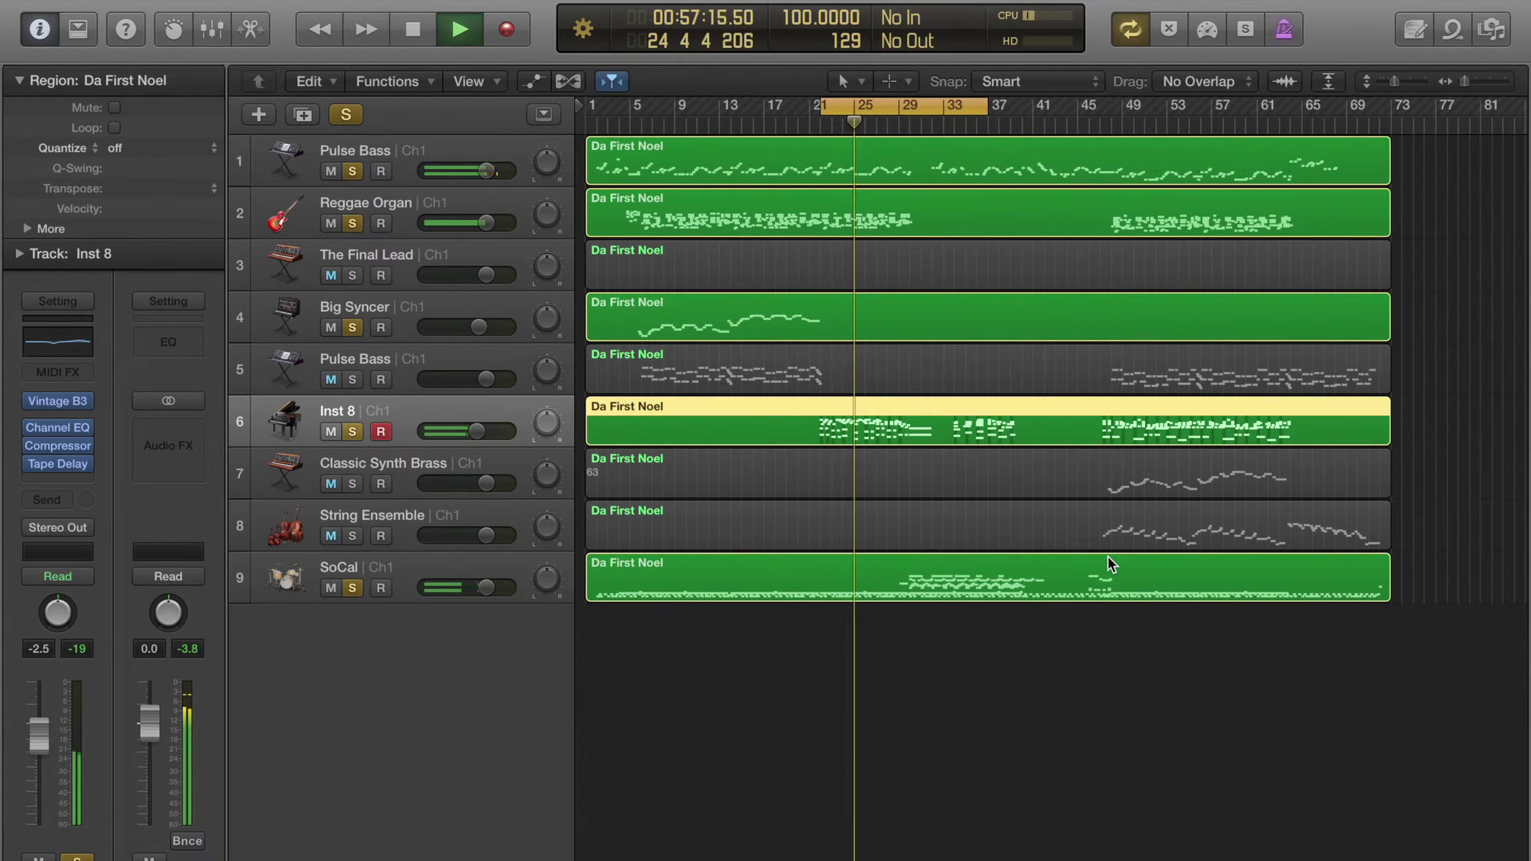
key("space")
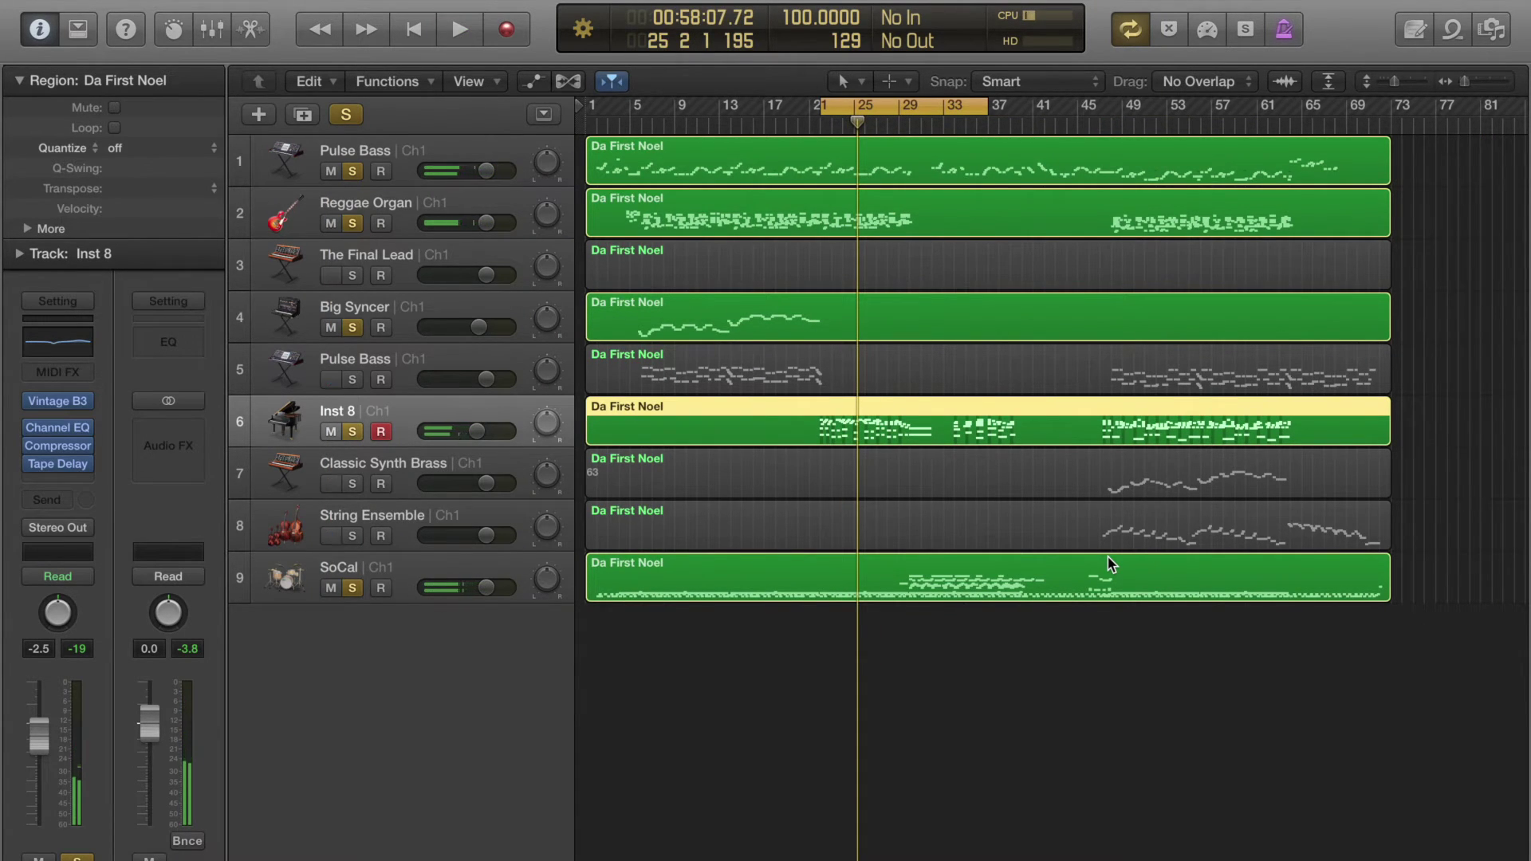
Mute the SoCal drum track and turn off its solo.
left_click(463, 261)
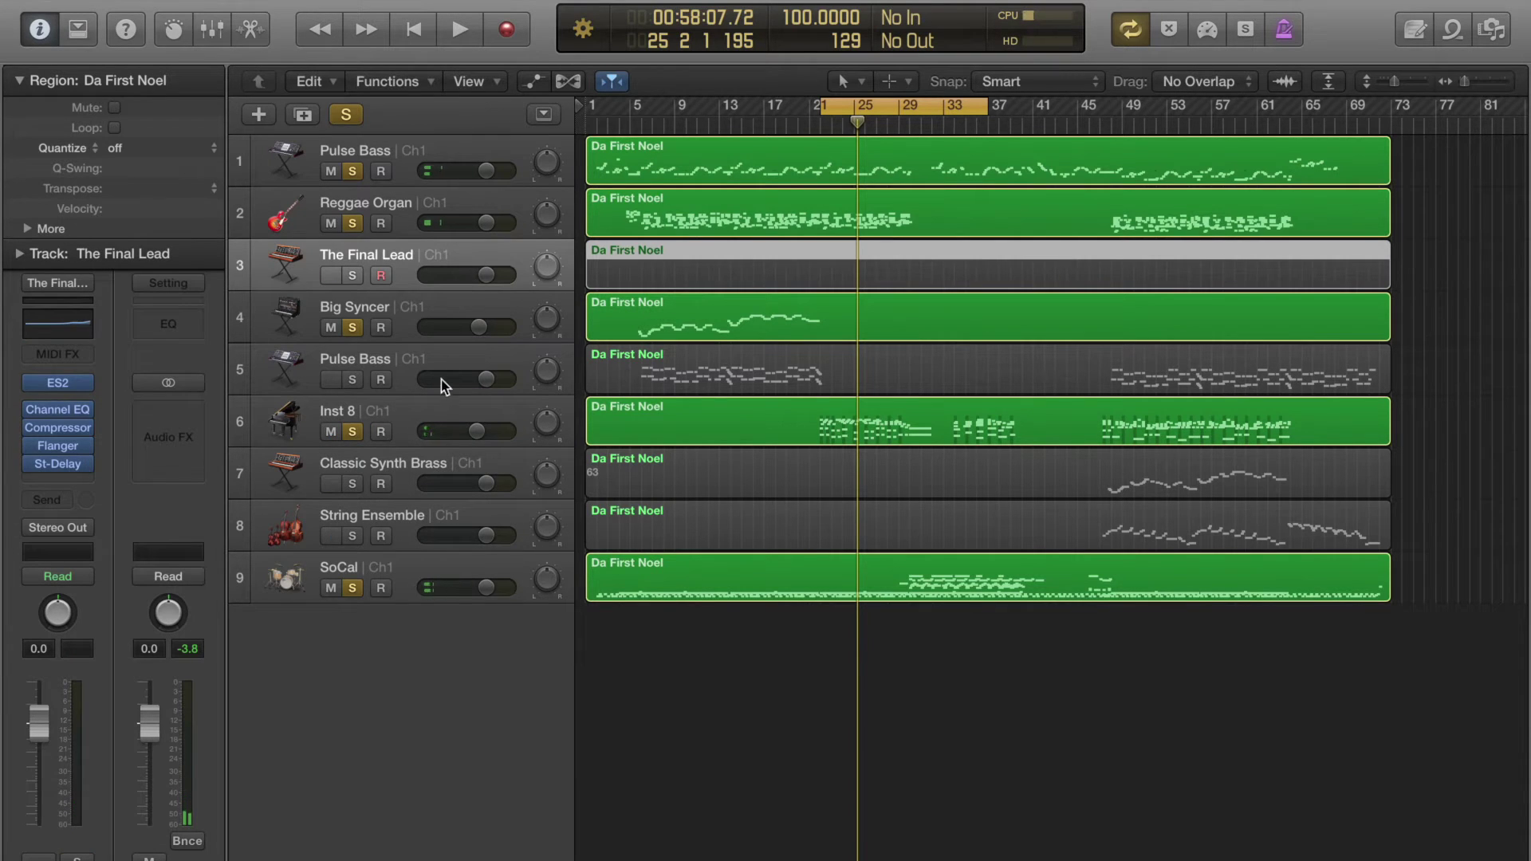
left_click(403, 421)
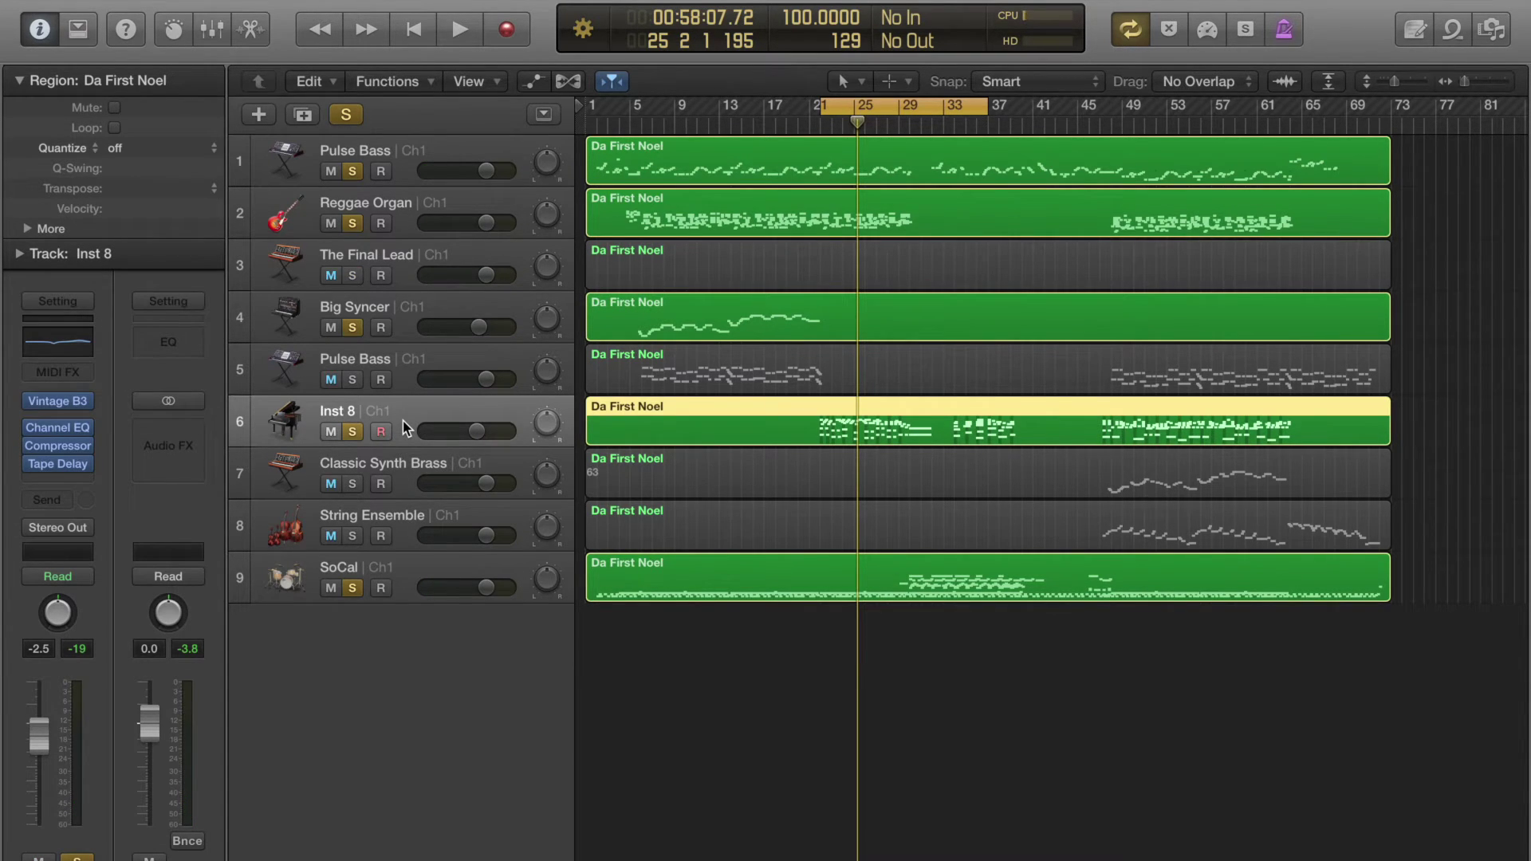
left_click(447, 594)
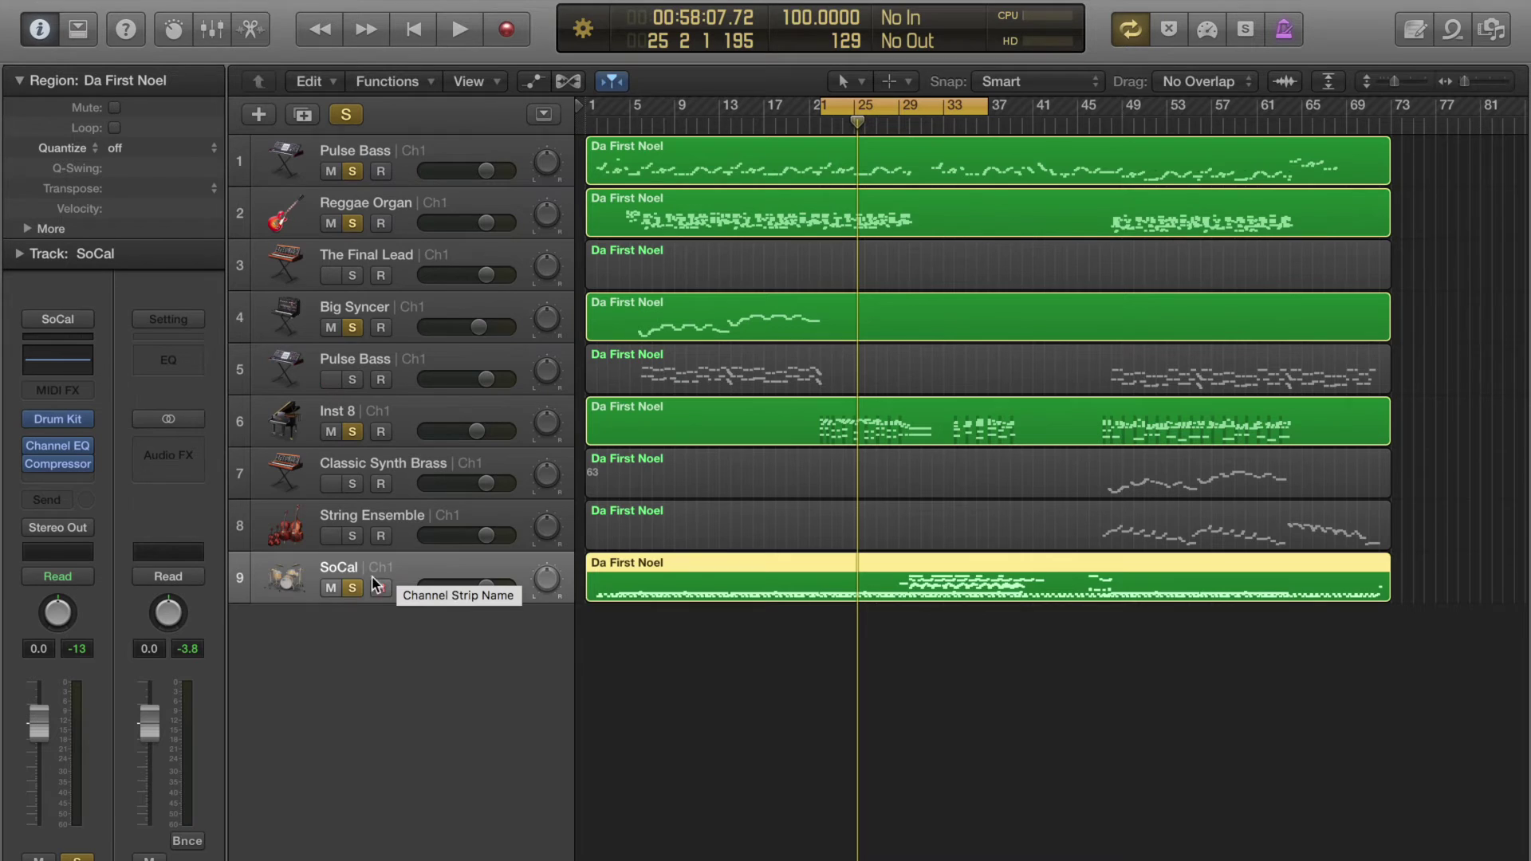
left_click(330, 587)
left_click(352, 589)
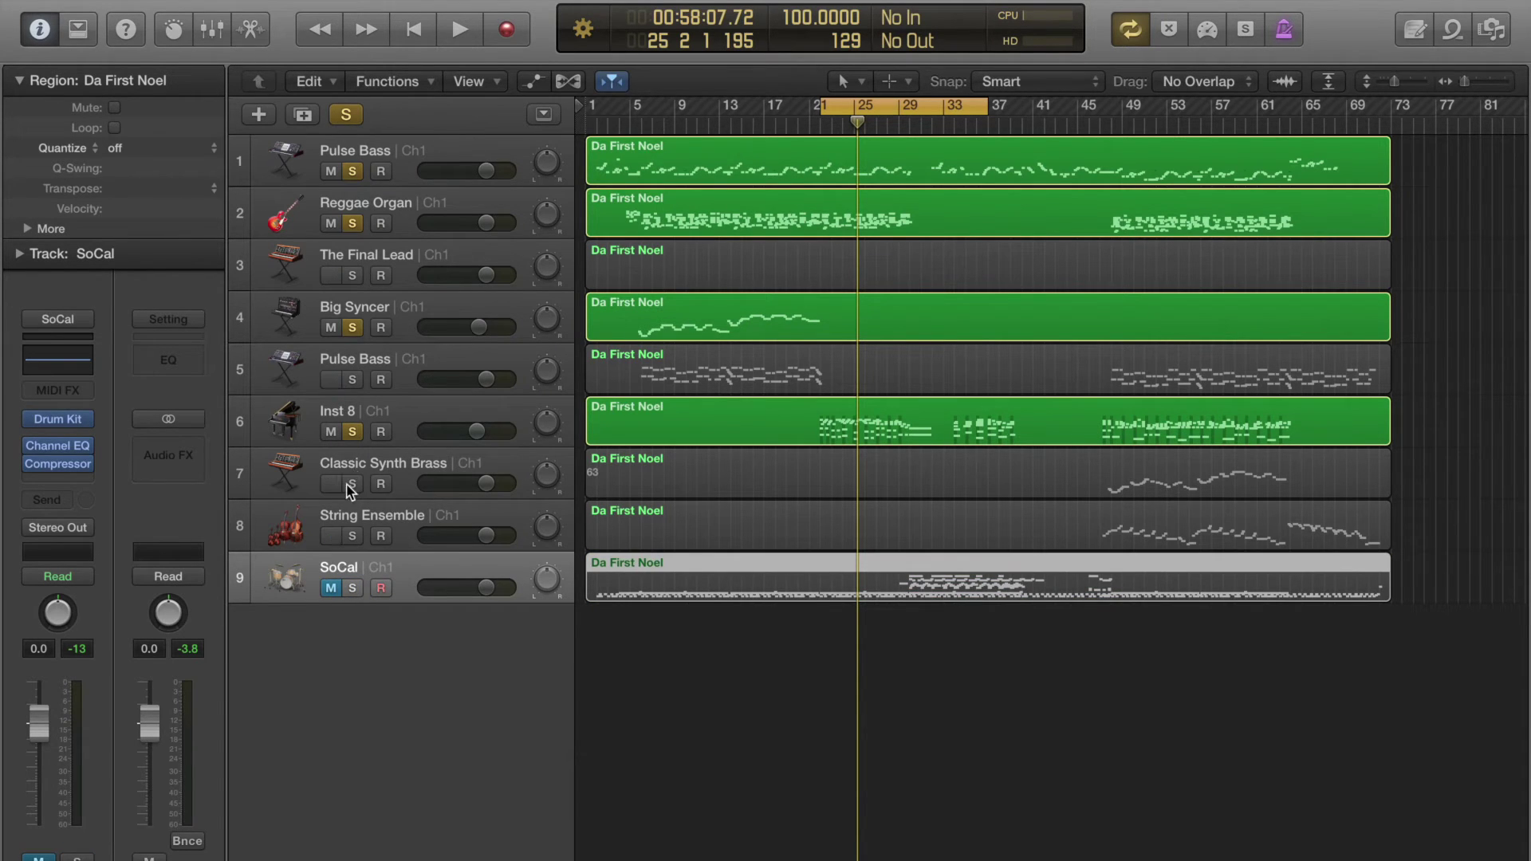
Add one Drummer track in the Hip Hop genre.
left_click(252, 113)
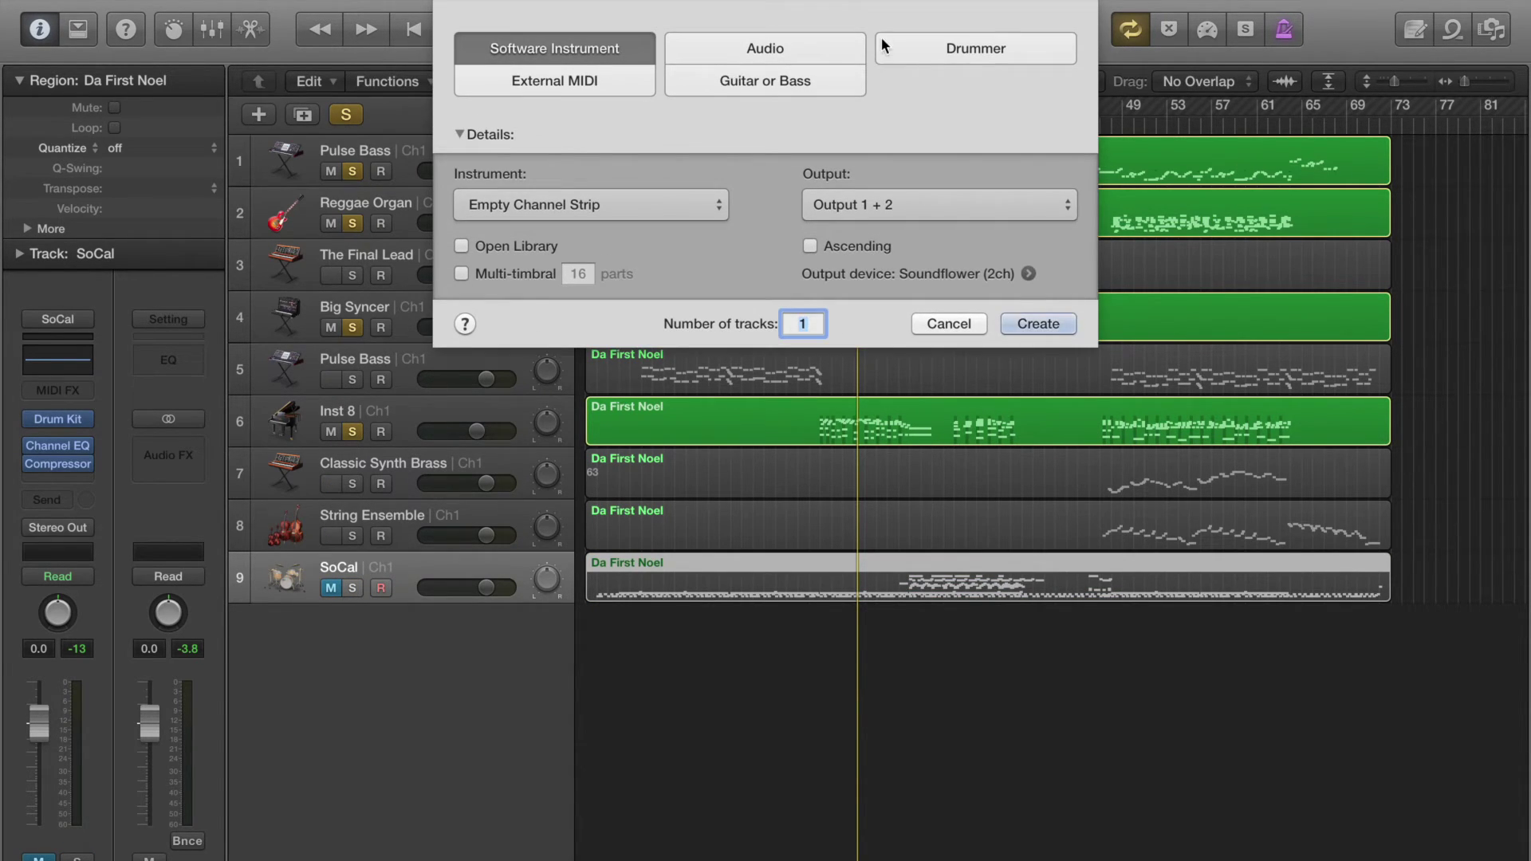
left_click(941, 49)
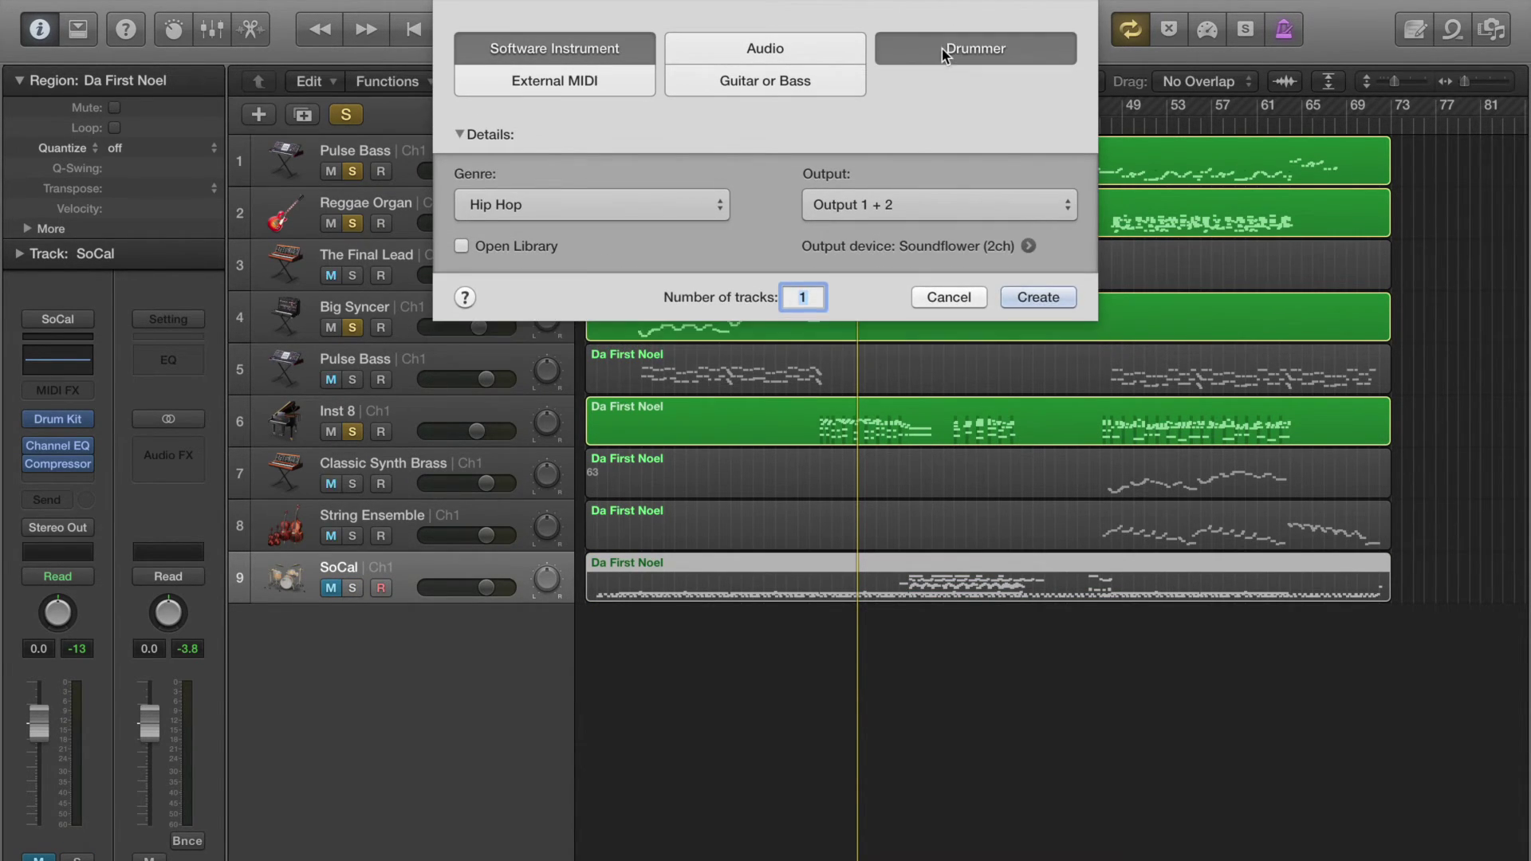
left_click(1039, 298)
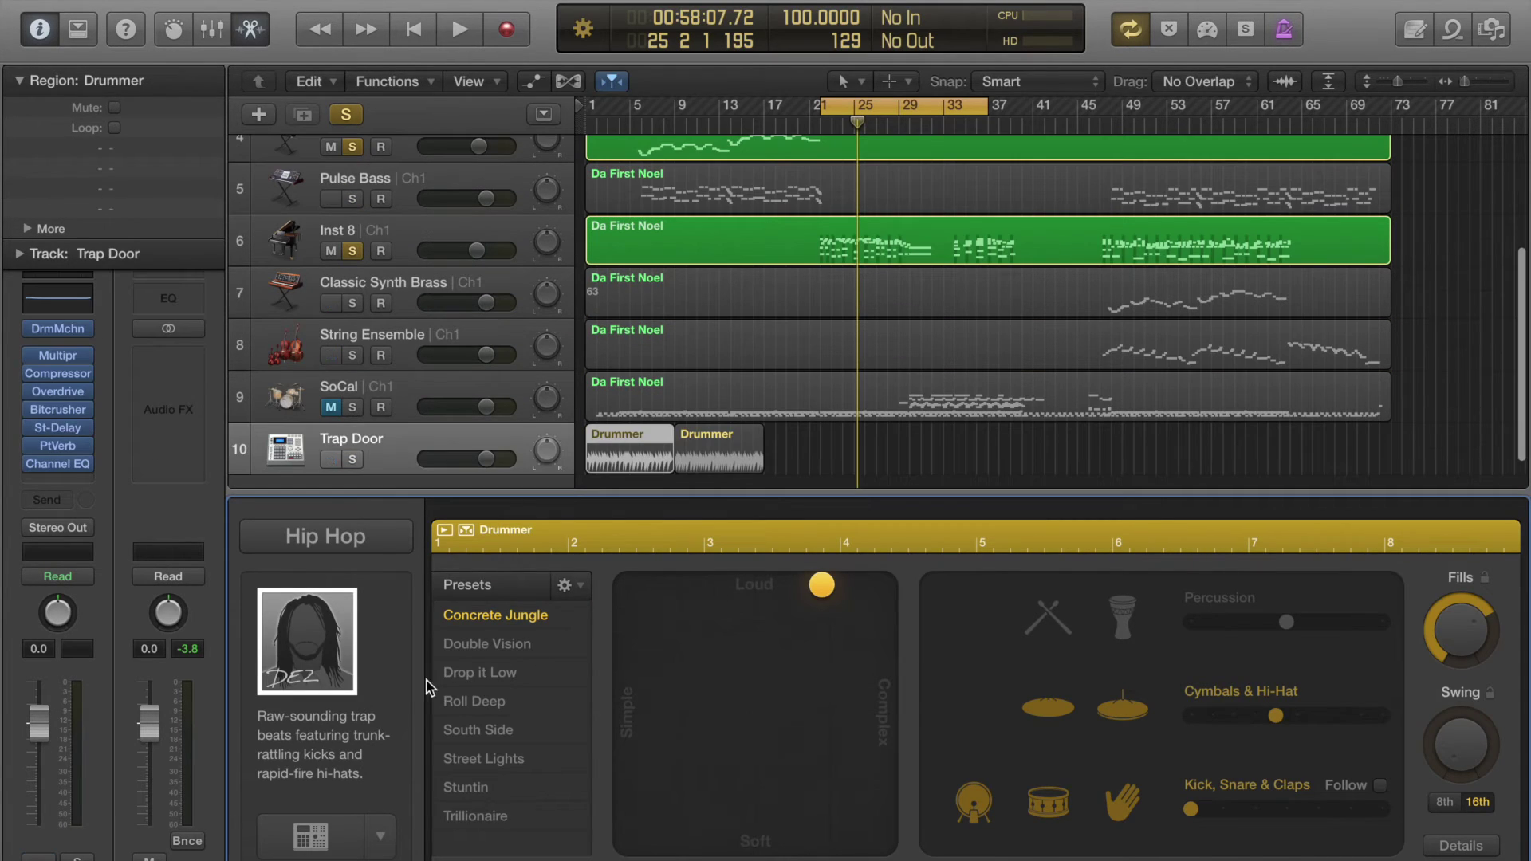
Move both Drummer regions to bar 22, audition the soloed Trap Door track at -2.1 dB, and close the Drummer editor.
left_click(809, 455)
left_click(731, 457)
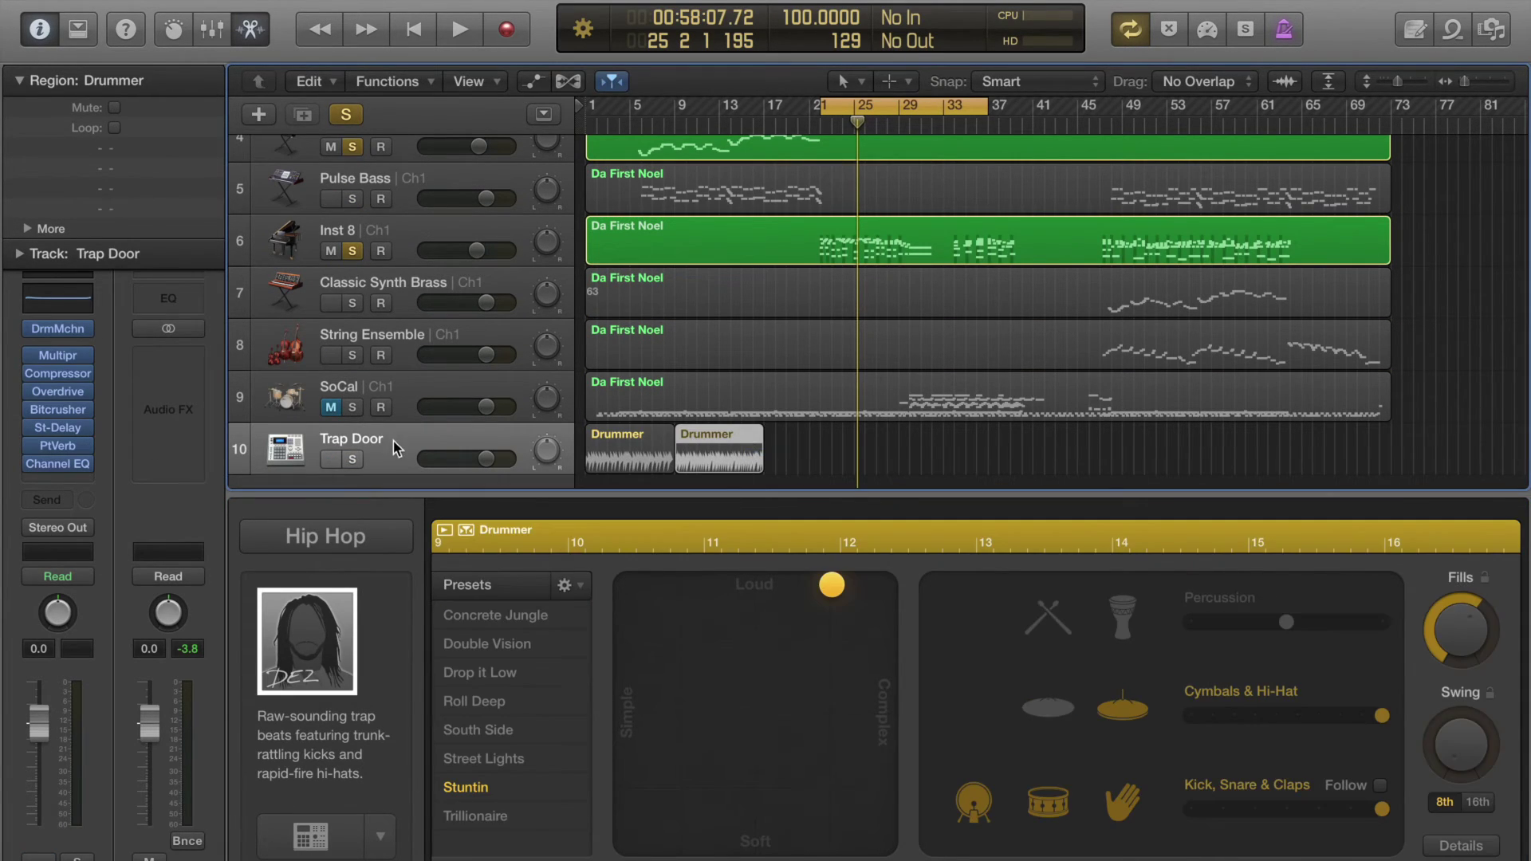
left_click_drag(789, 443, 871, 469)
left_click(1065, 459)
key("space")
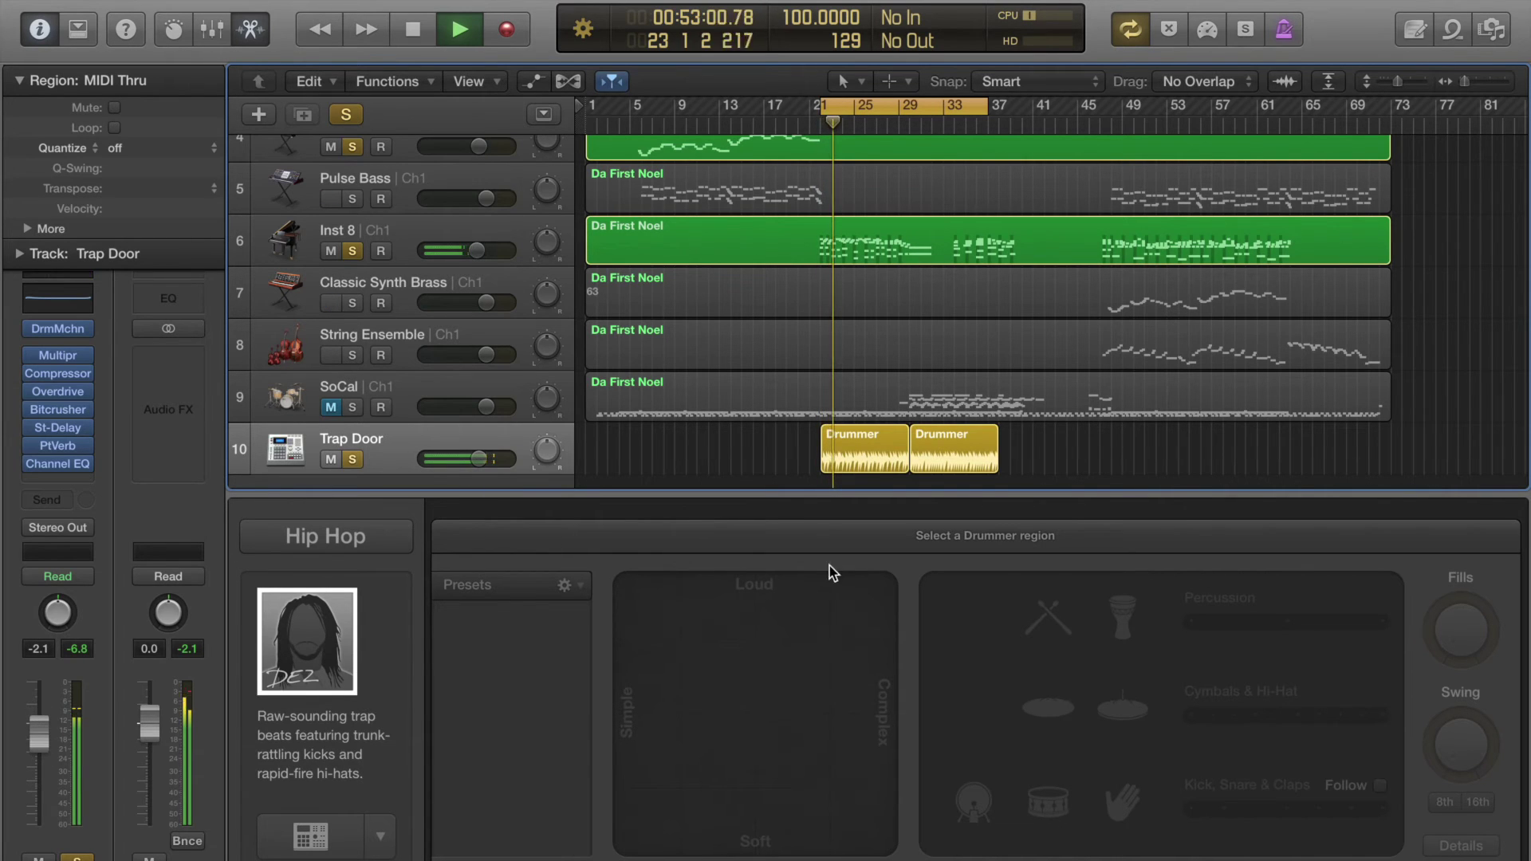
left_click_drag(761, 495, 845, 662)
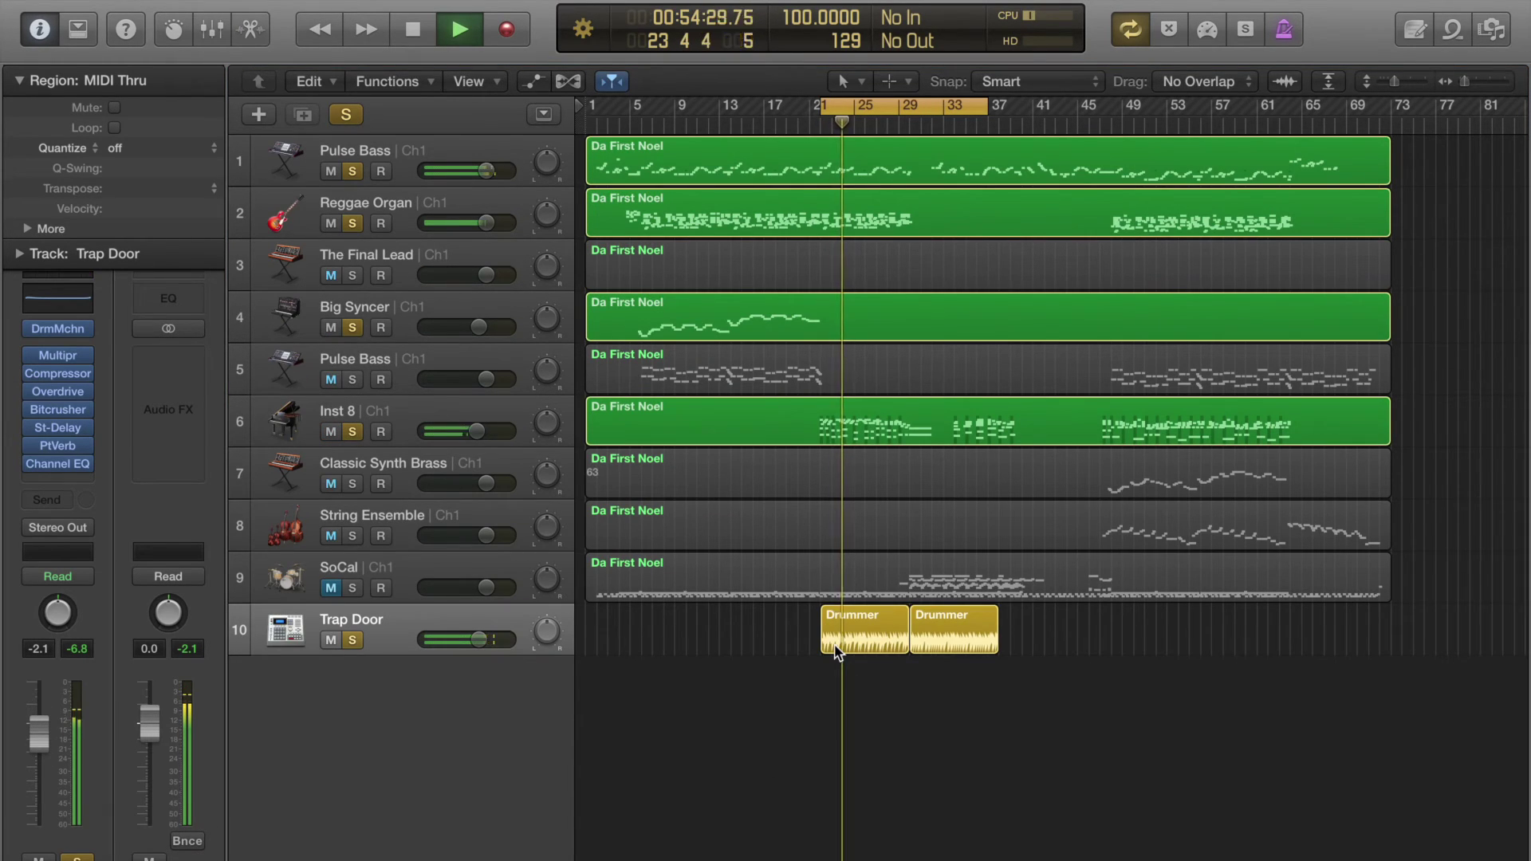
key("space")
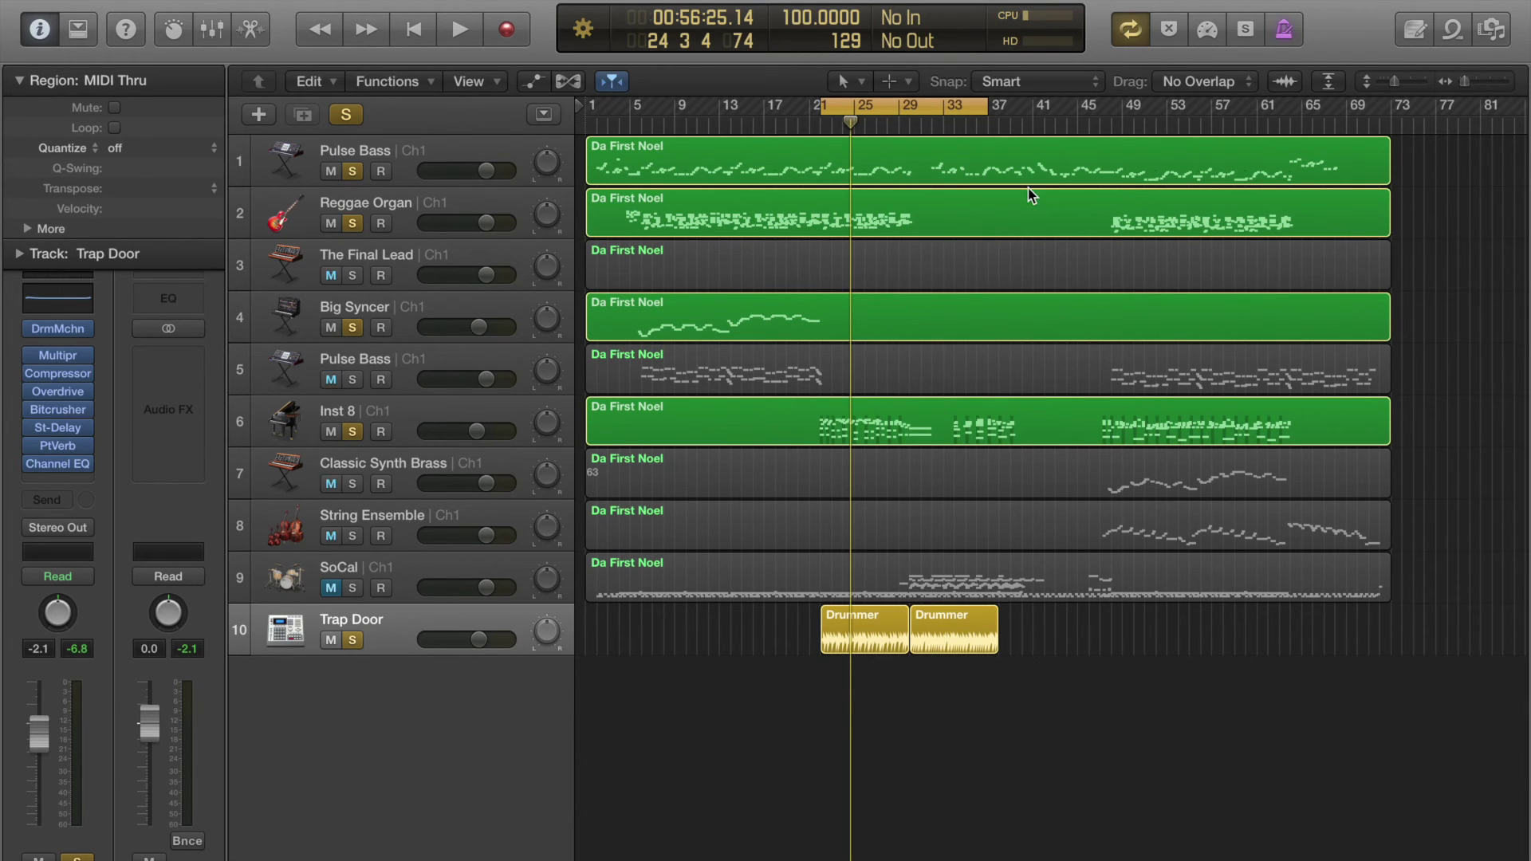
Create a marker at bar 21 and turn off cycle mode.
left_click_drag(850, 124, 808, 134)
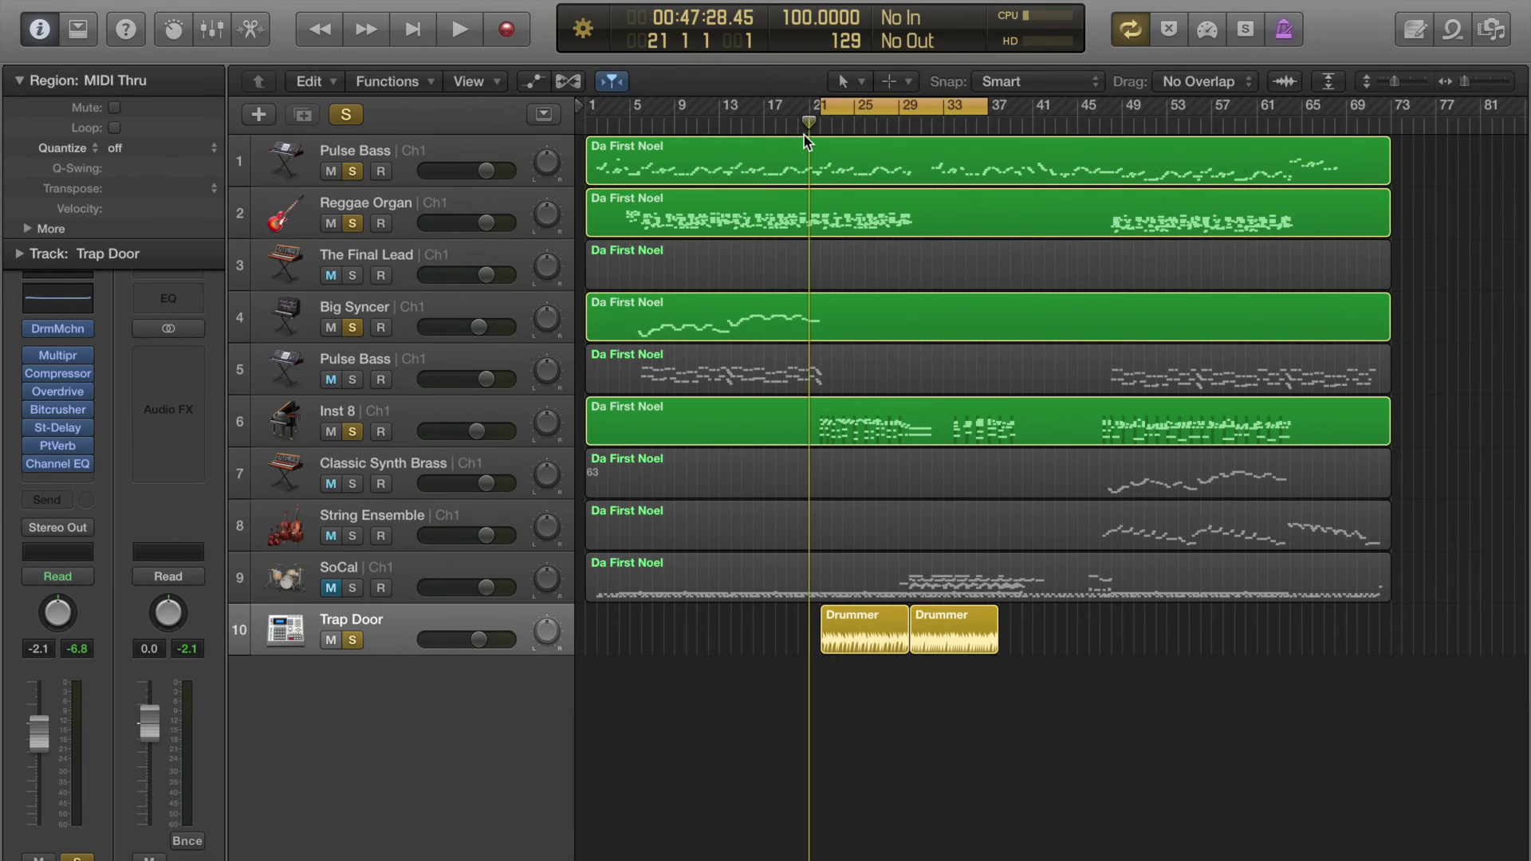
key("alt+apostrophe")
left_click(872, 106)
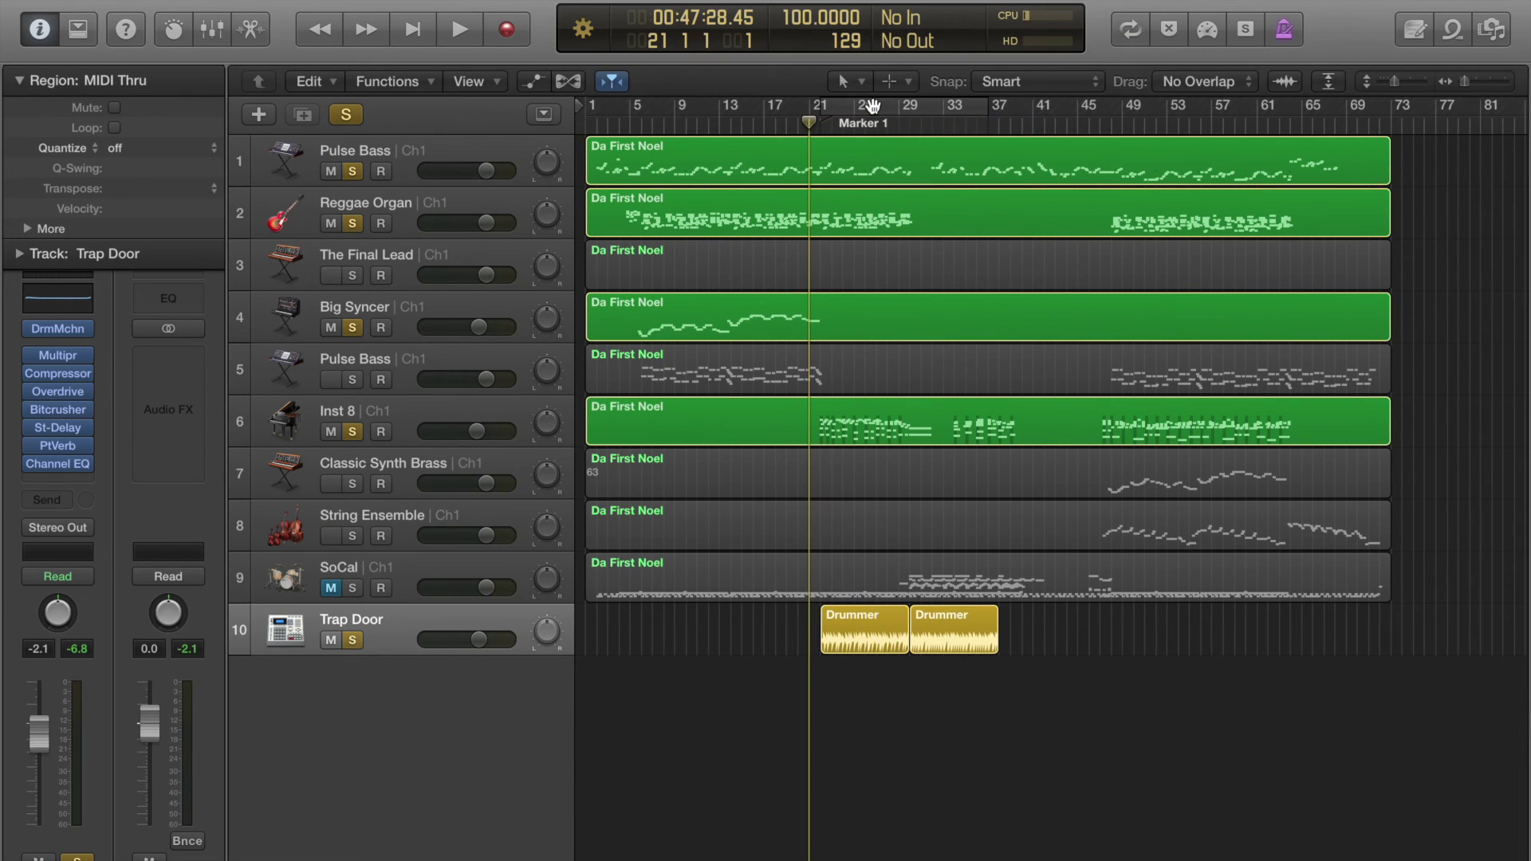